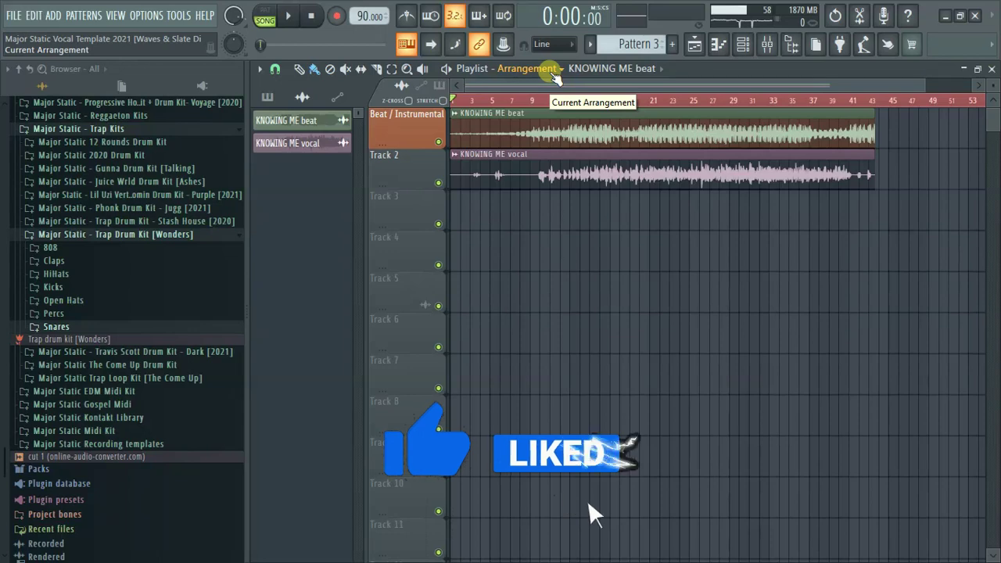
# - Open the mixer and select the Instrumental track
pyautogui.click(767, 45)
pyautogui.click(421, 162)
pyautogui.click(345, 176)
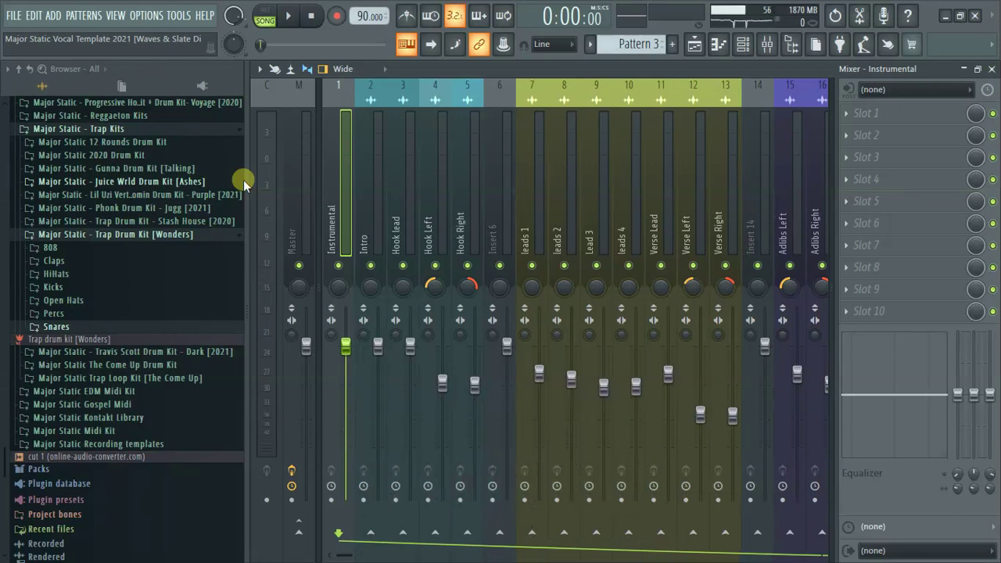
# - Inspect the VBC Rack and FabFilter Pro-L 2 settings on the Master track, closing each plugin after viewing
pyautogui.click(301, 156)
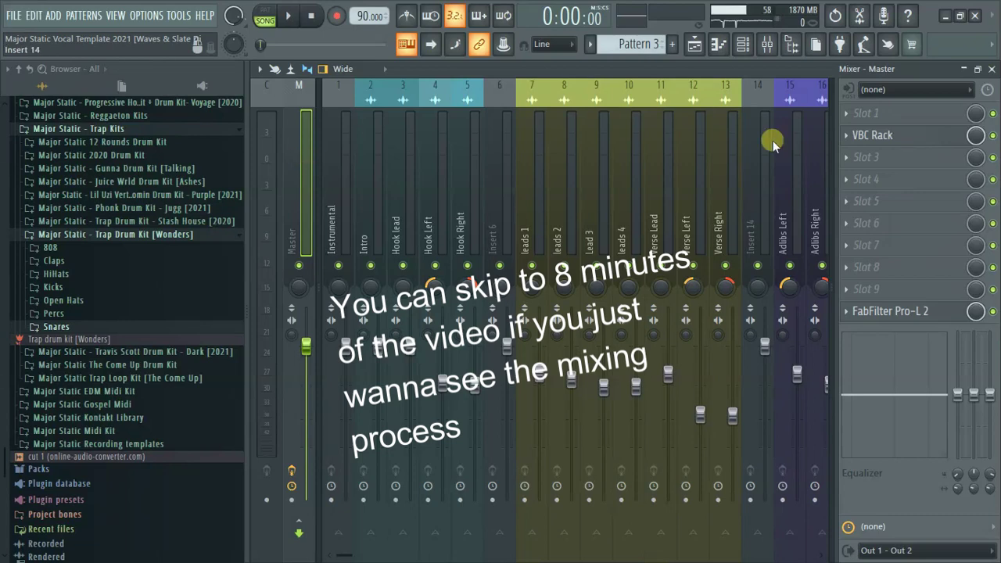
pyautogui.click(870, 134)
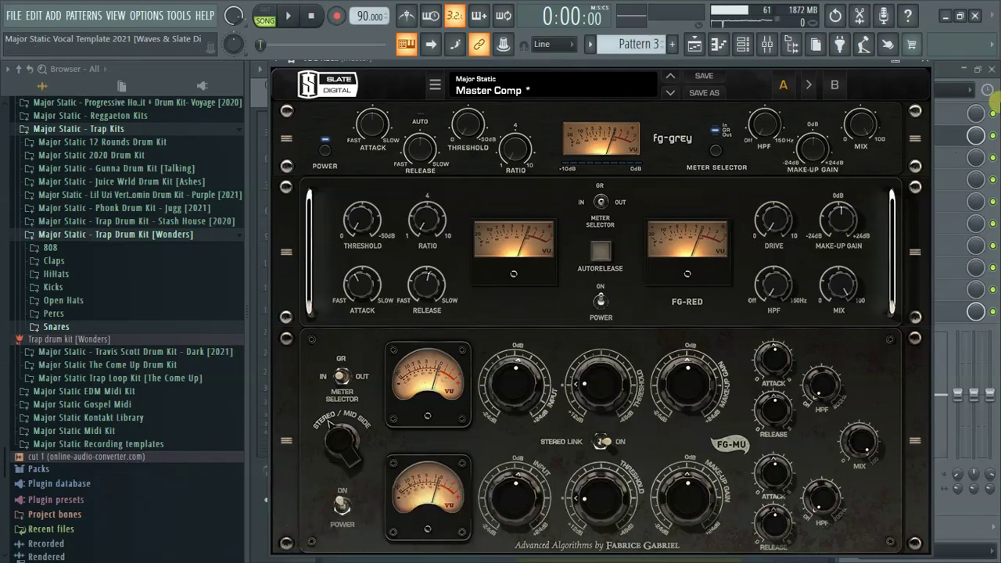
pyautogui.click(943, 141)
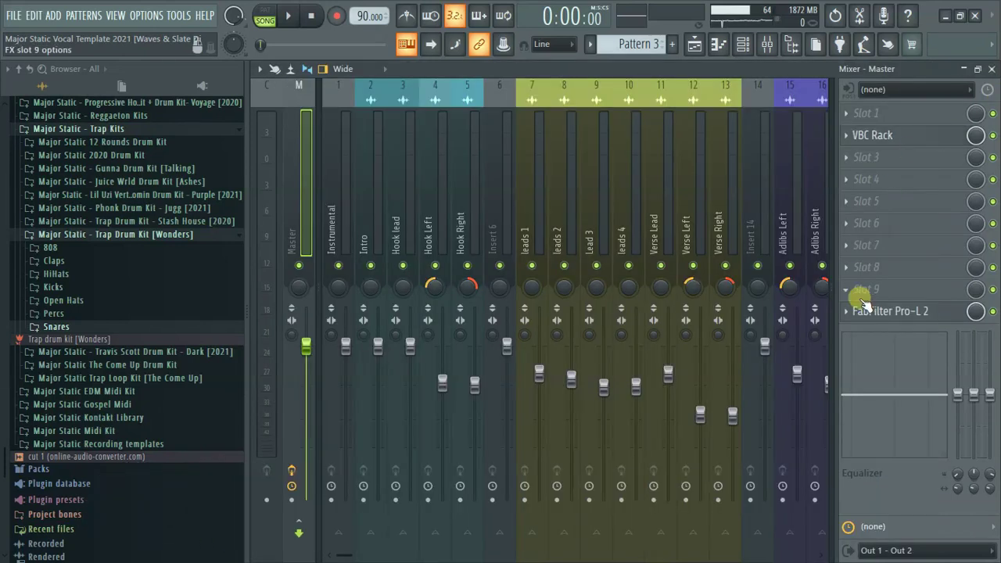
pyautogui.click(892, 311)
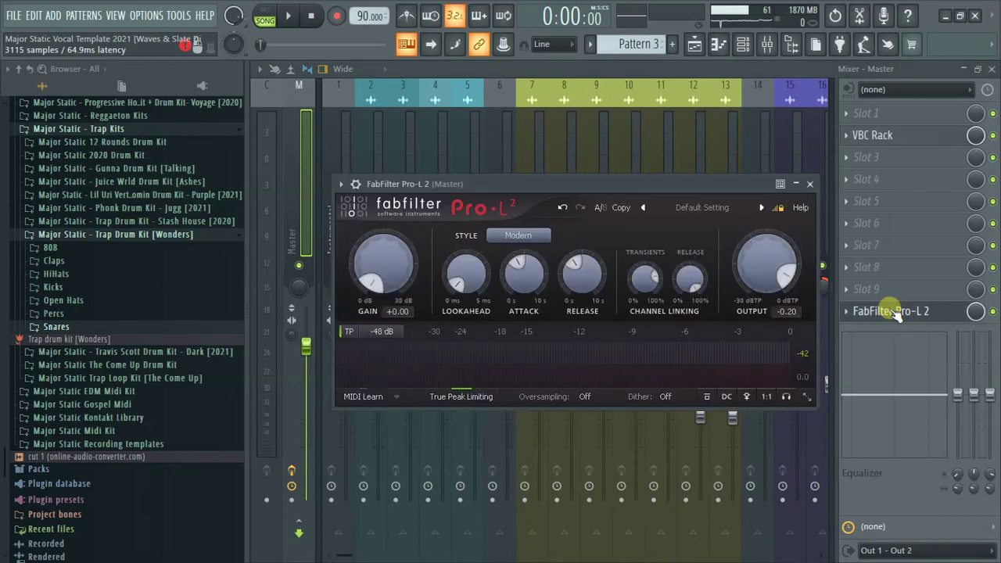
pyautogui.moveTo(787, 268)
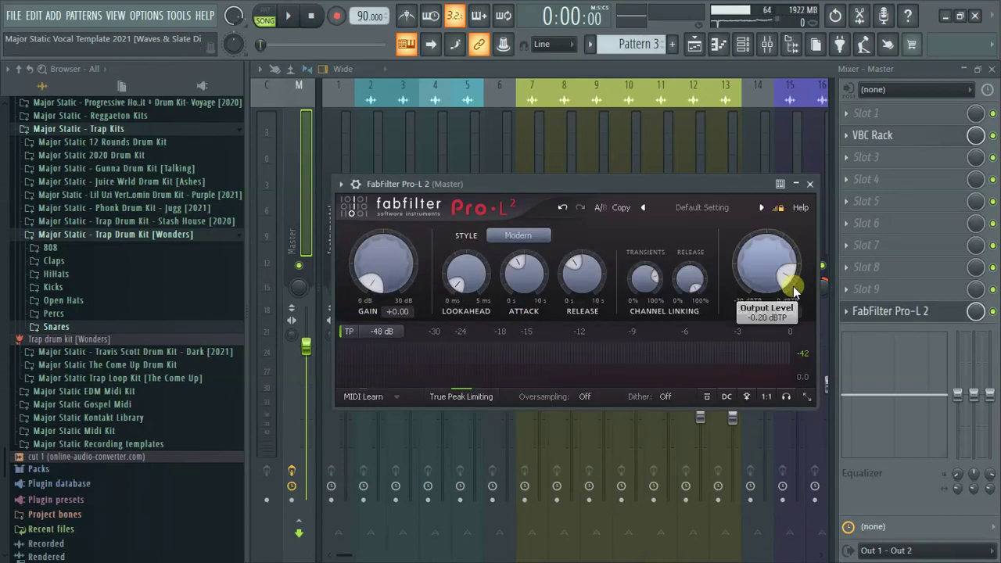
pyautogui.click(939, 312)
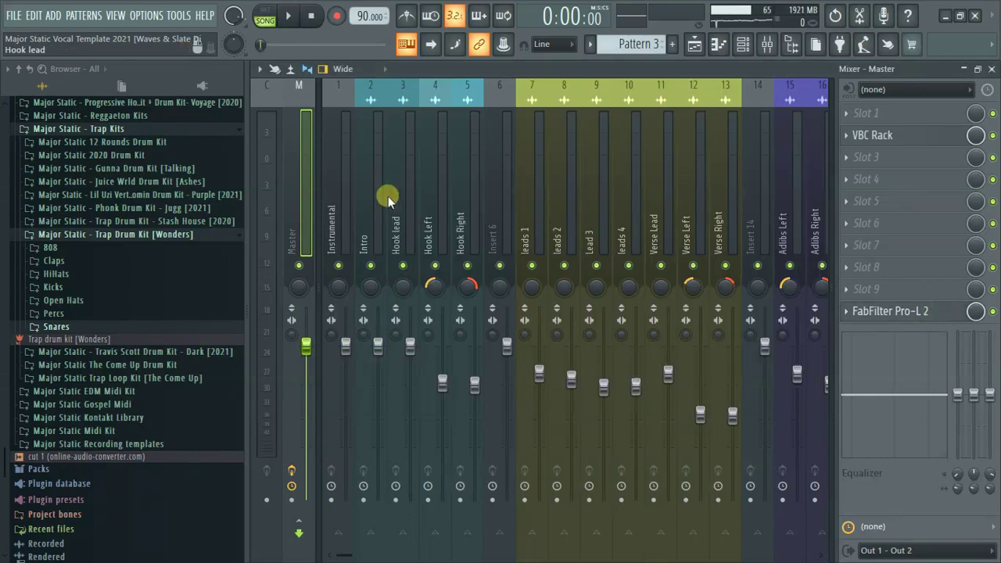
# - Review the Instrumental, Intro and Hook tracks in the mixer, checking their effect slots, panning and routing
pyautogui.click(335, 189)
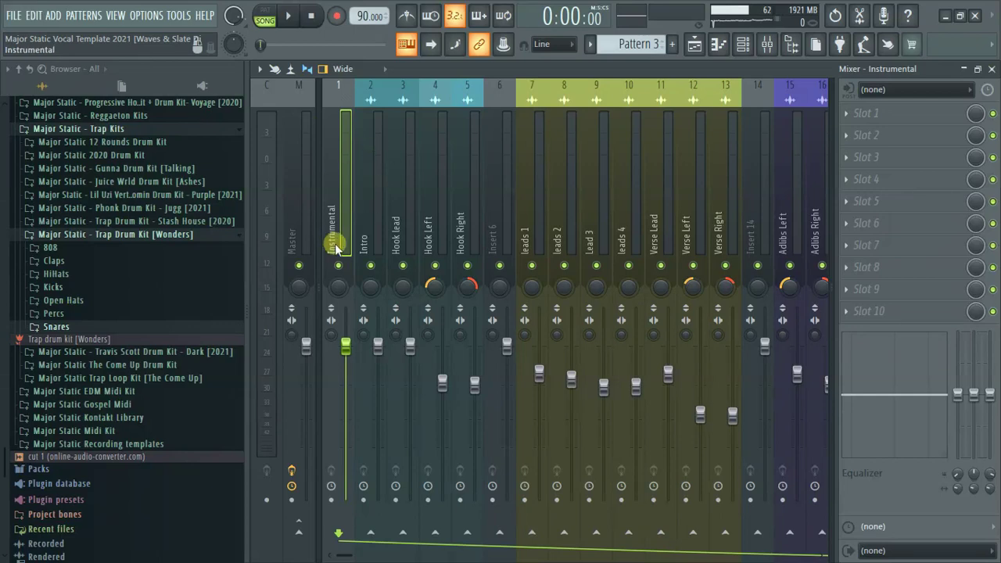
pyautogui.click(374, 203)
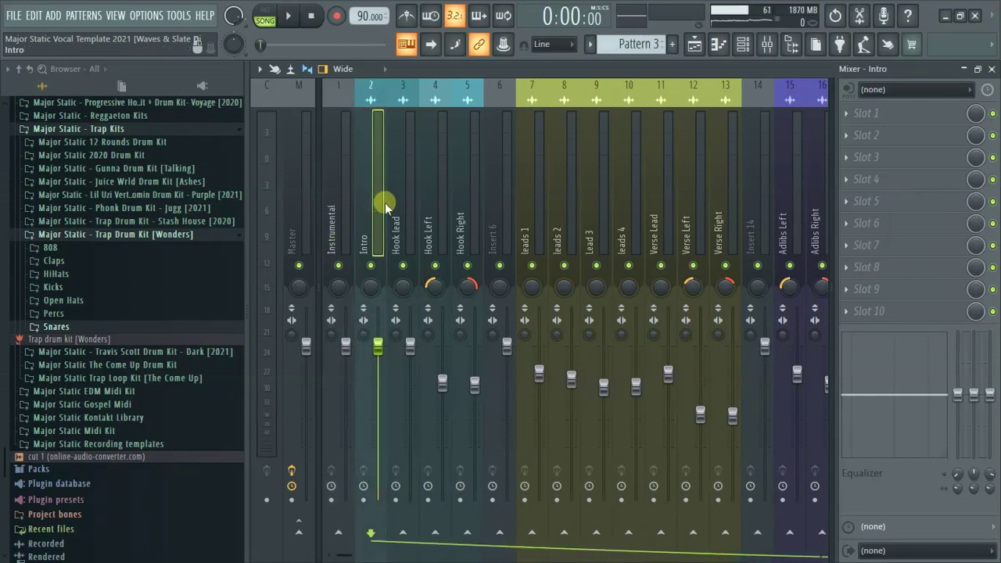
pyautogui.click(399, 200)
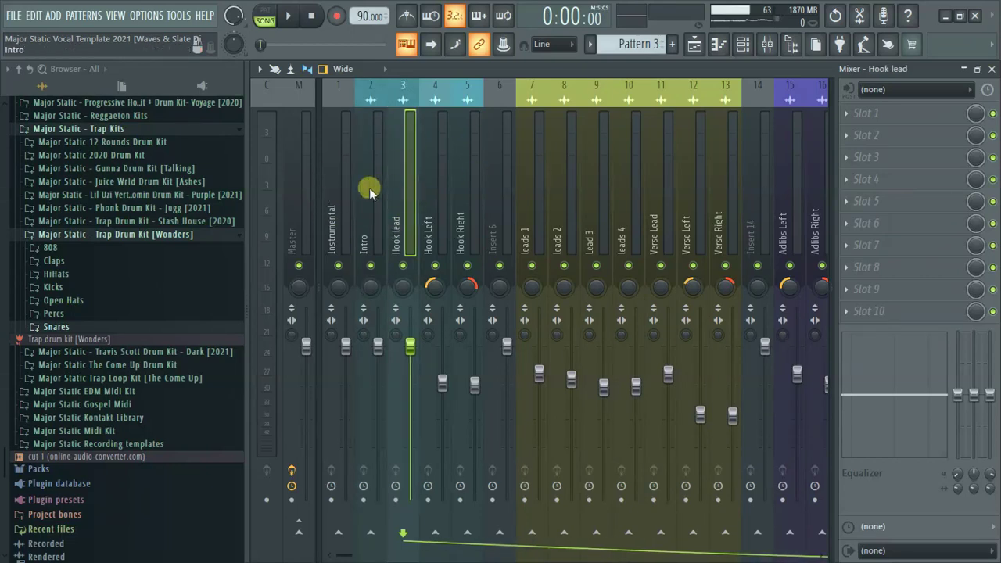
pyautogui.click(426, 187)
pyautogui.click(454, 200)
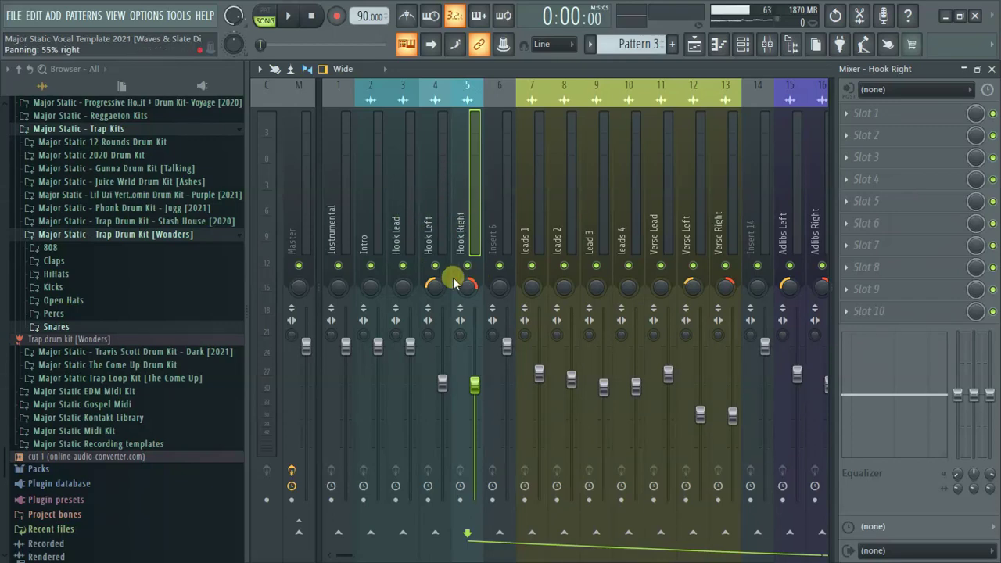
pyautogui.click(403, 225)
pyautogui.click(361, 221)
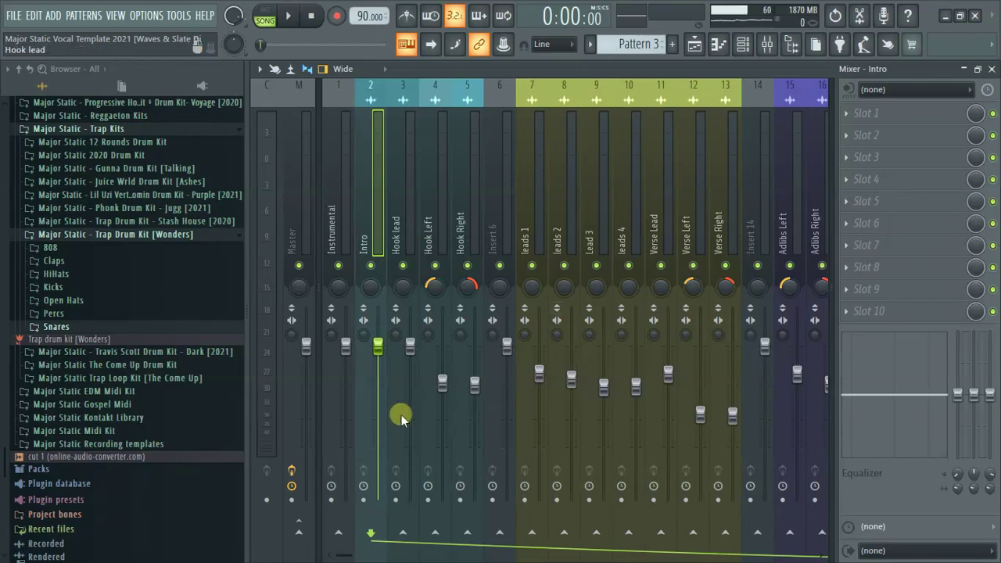
# - Look through the remaining mixer tracks, from the leads, verses and adlibs to the outro, vocal bus and effect tracks
pyautogui.moveTo(344, 554)
pyautogui.mouseDown()
pyautogui.moveTo(414, 548)
pyautogui.moveTo(308, 543)
pyautogui.moveTo(369, 541)
pyautogui.moveTo(358, 541)
pyautogui.mouseUp()
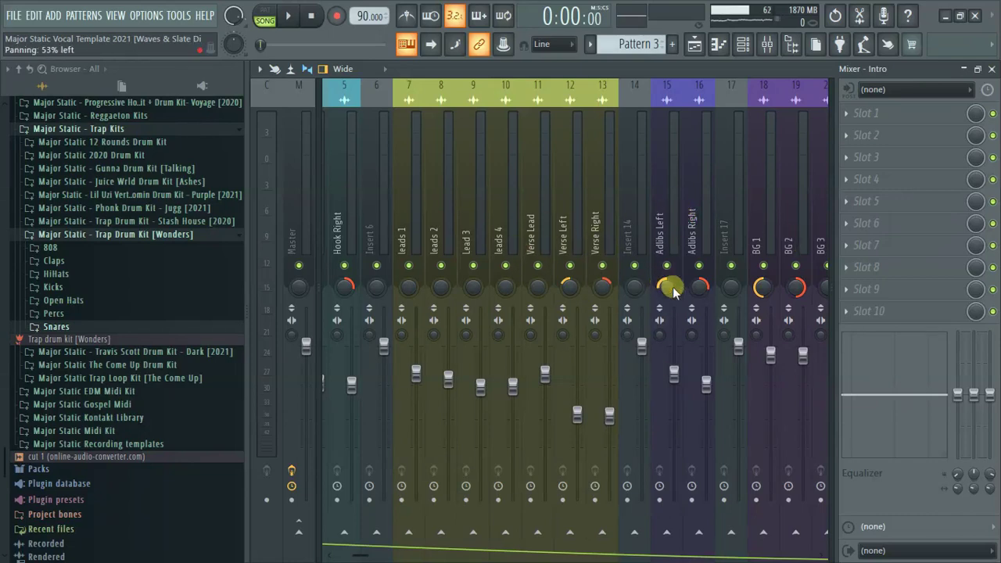
pyautogui.moveTo(358, 552); pyautogui.dragTo(419, 556)
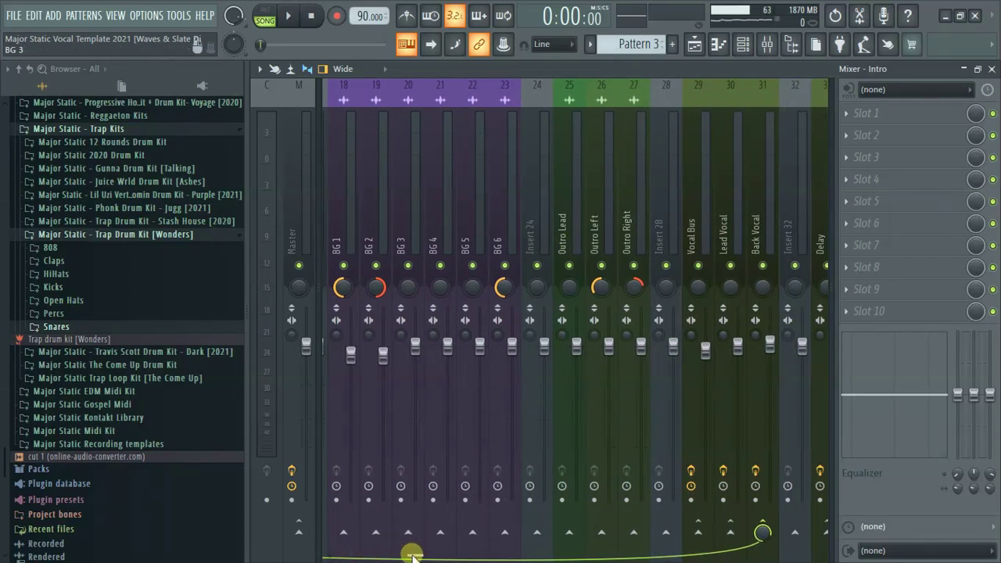
pyautogui.moveTo(413, 557); pyautogui.dragTo(436, 552)
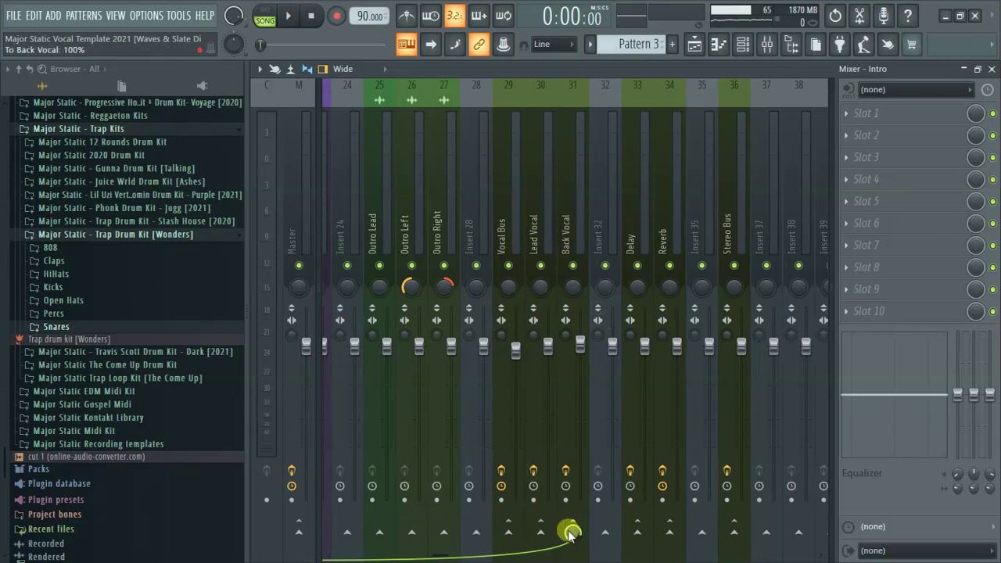
pyautogui.scroll(4, 425, 555)
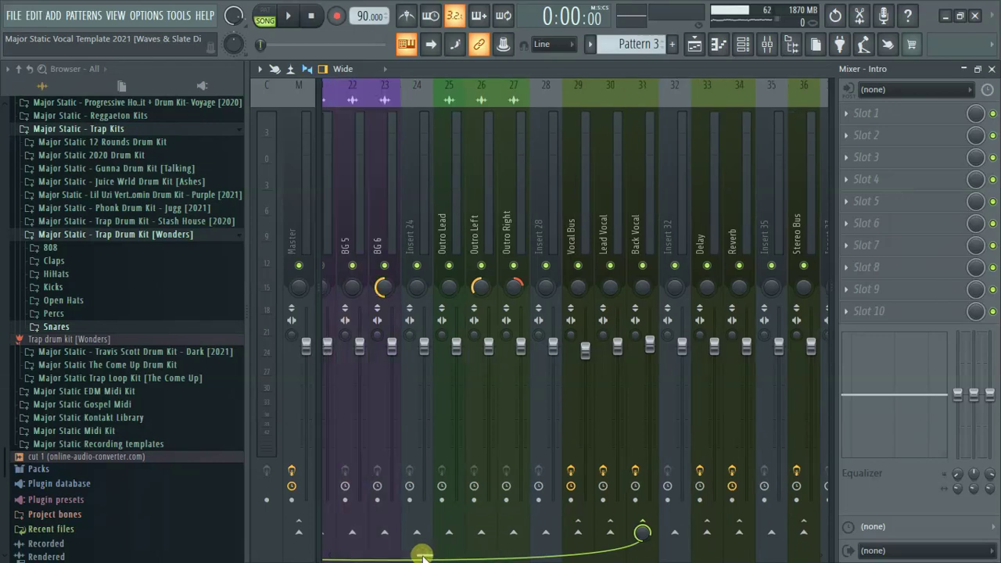
pyautogui.moveTo(424, 556); pyautogui.dragTo(437, 557)
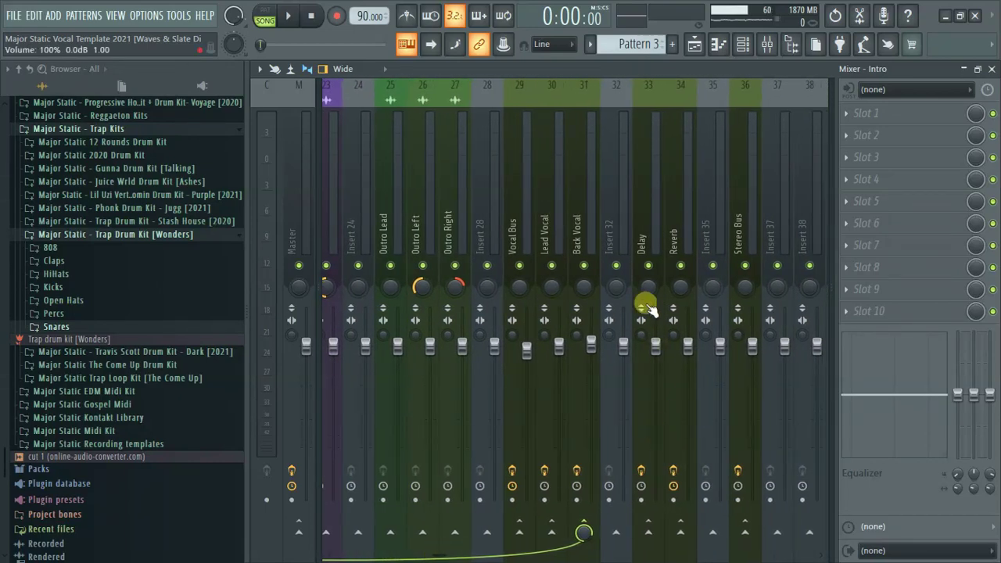
# - Check the routing and effect chains of the Back Vocal, Vocal Bus, Stereo Bus, Delay, Reverb and Lead Vocal tracks
pyautogui.click(577, 212)
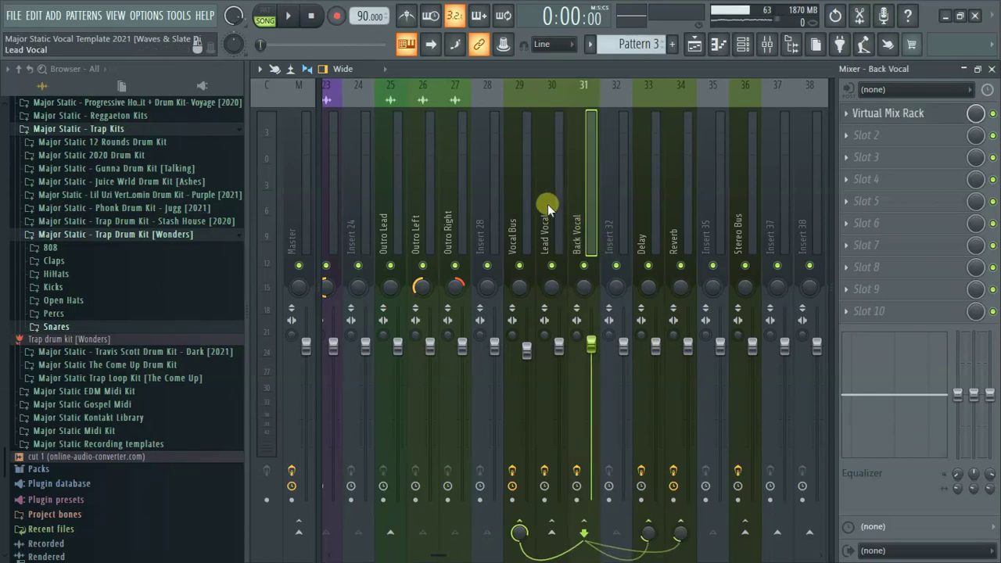
pyautogui.click(509, 205)
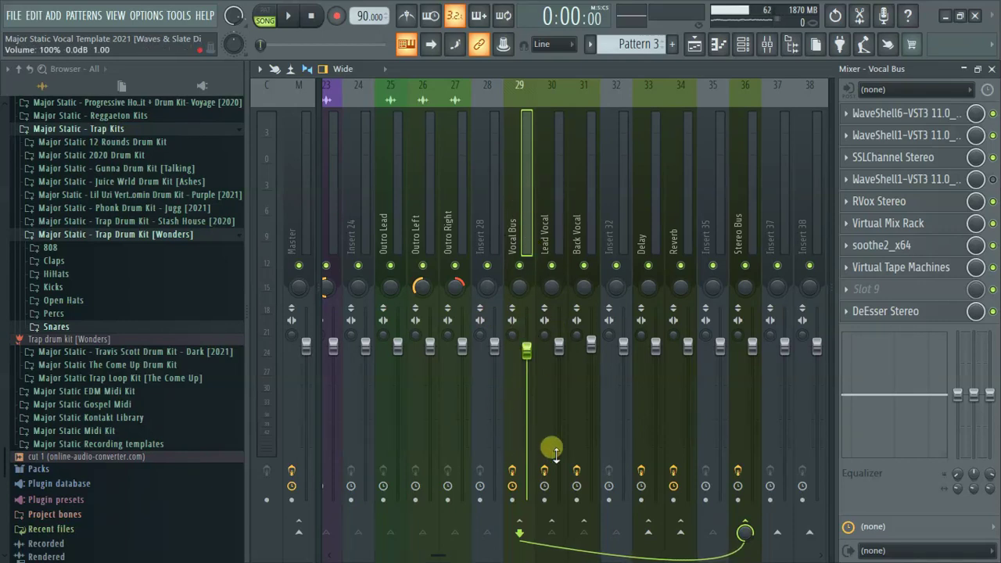
pyautogui.click(753, 191)
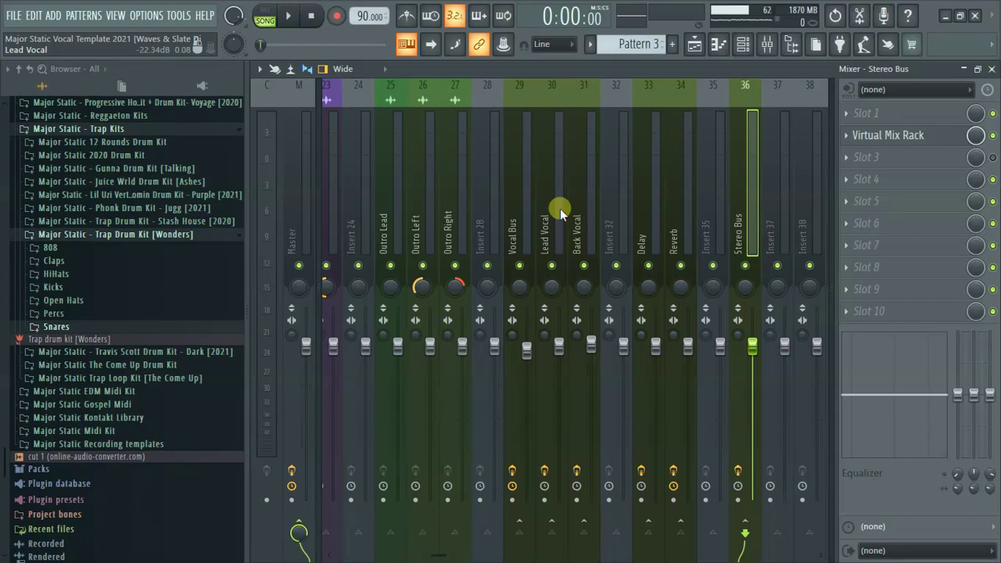
pyautogui.click(649, 204)
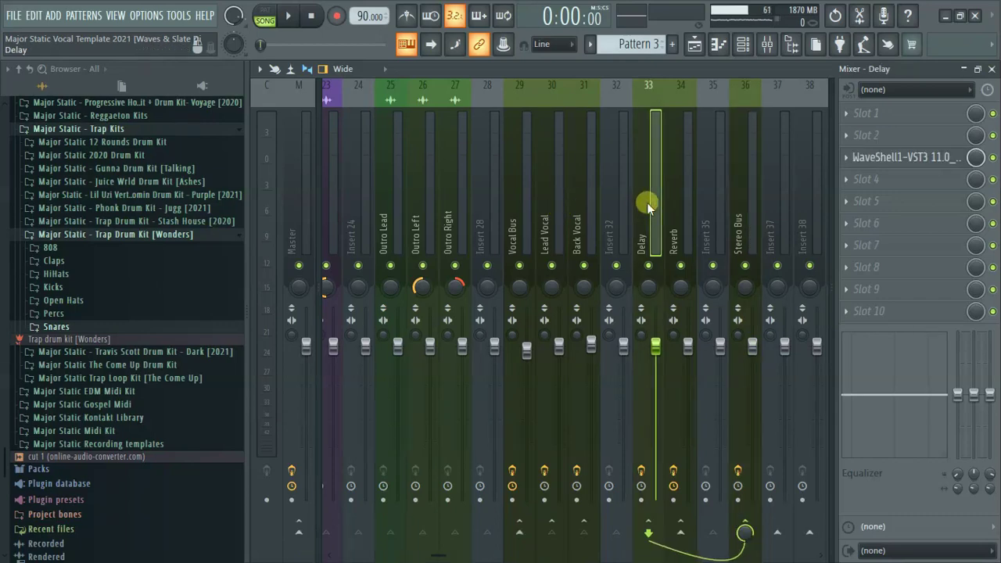
pyautogui.click(671, 220)
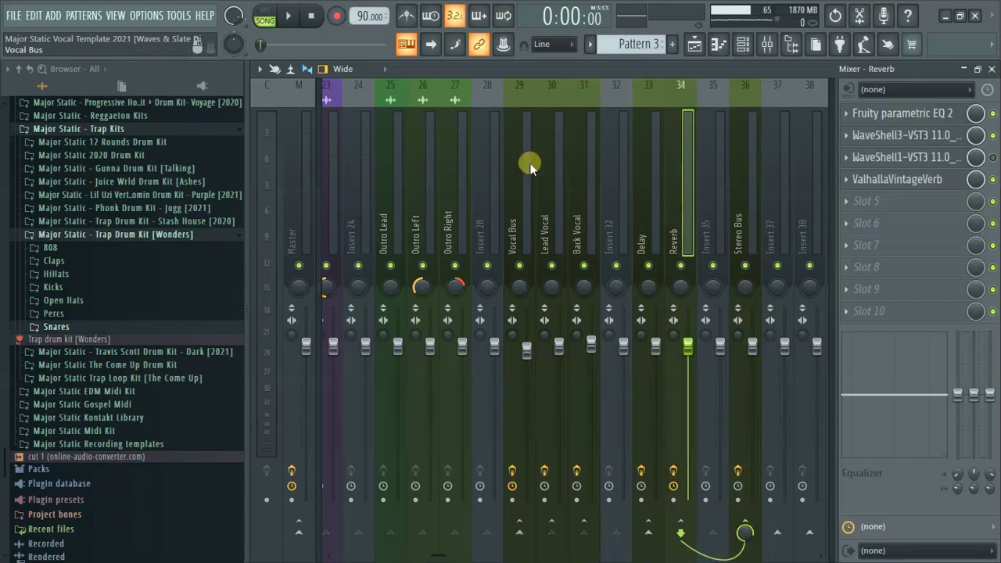
pyautogui.click(528, 191)
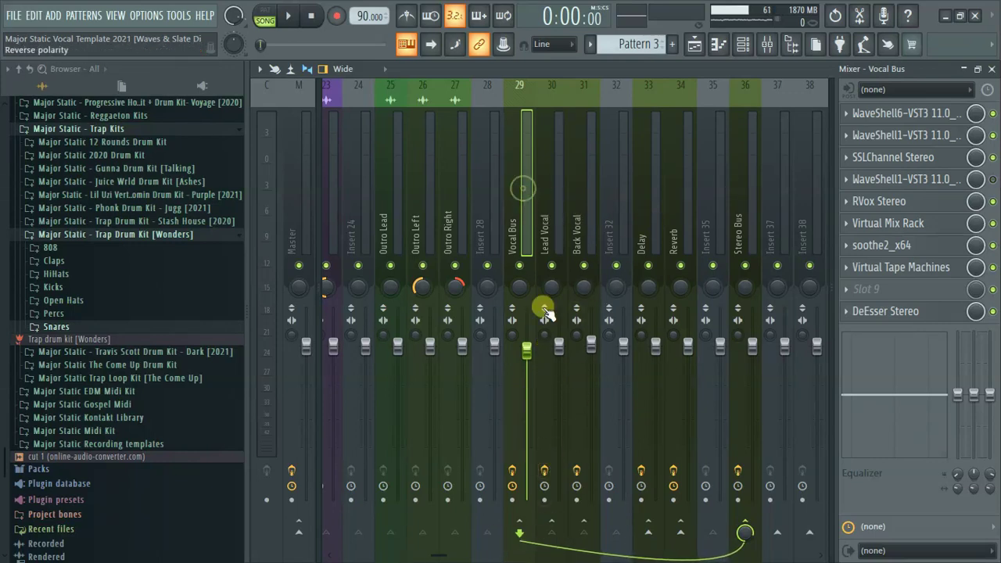
pyautogui.click(566, 214)
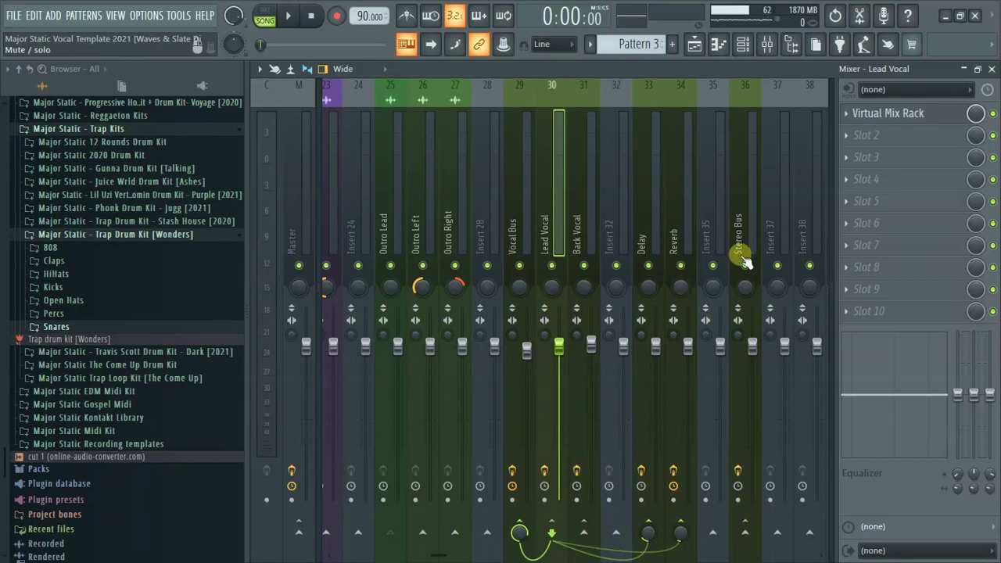
# - Inspect the H-Delay settings on the Delay track and close the plugin
pyautogui.click(640, 181)
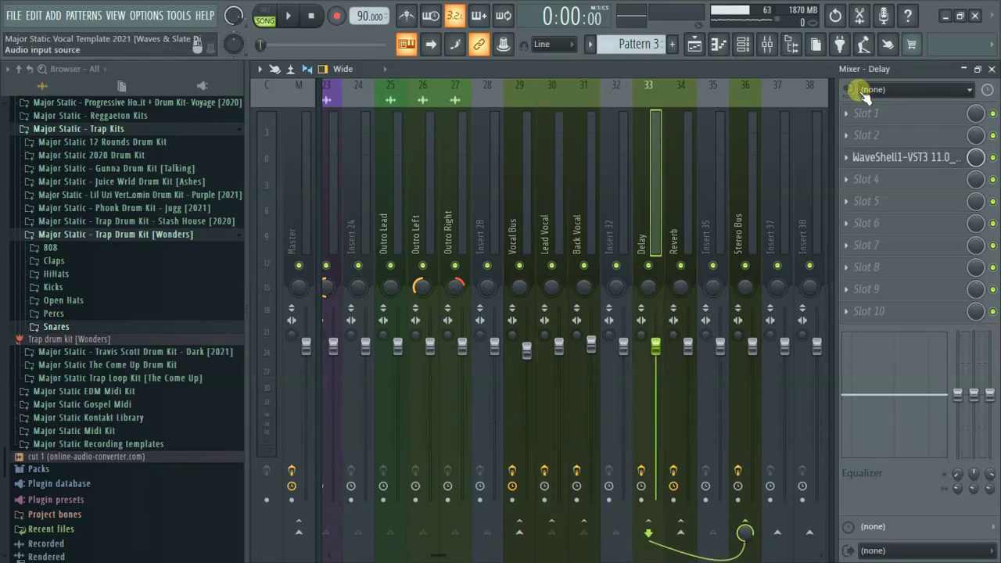
pyautogui.click(910, 157)
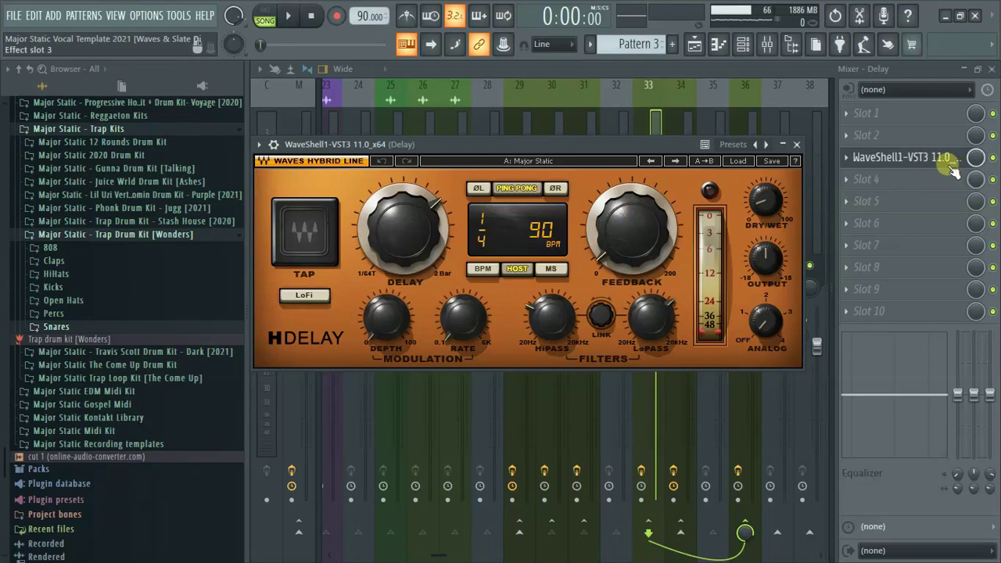
pyautogui.click(939, 161)
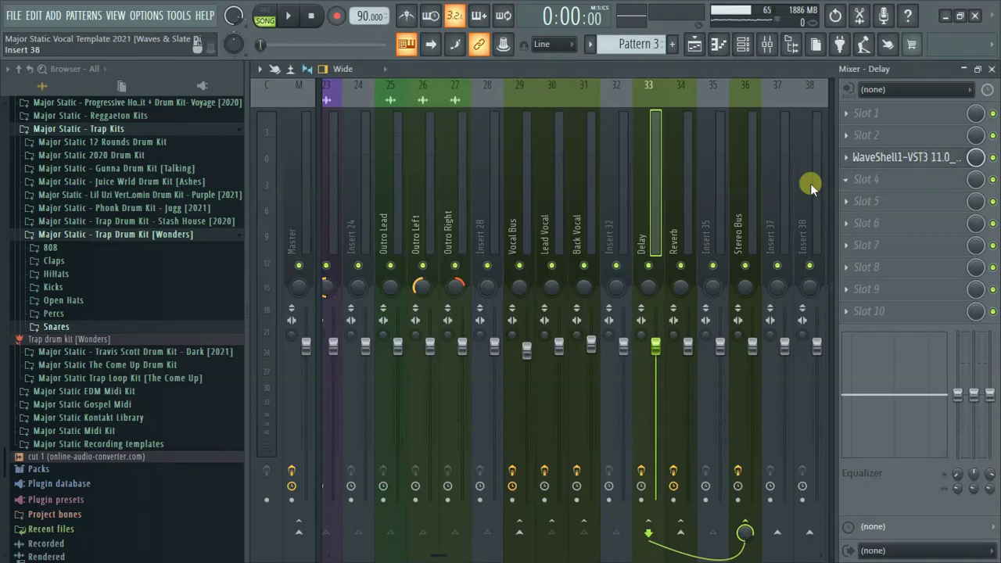
# - Inspect the Fruity parametric EQ 2 and MV2 settings on the Reverb track, closing each plugin after viewing
pyautogui.click(684, 181)
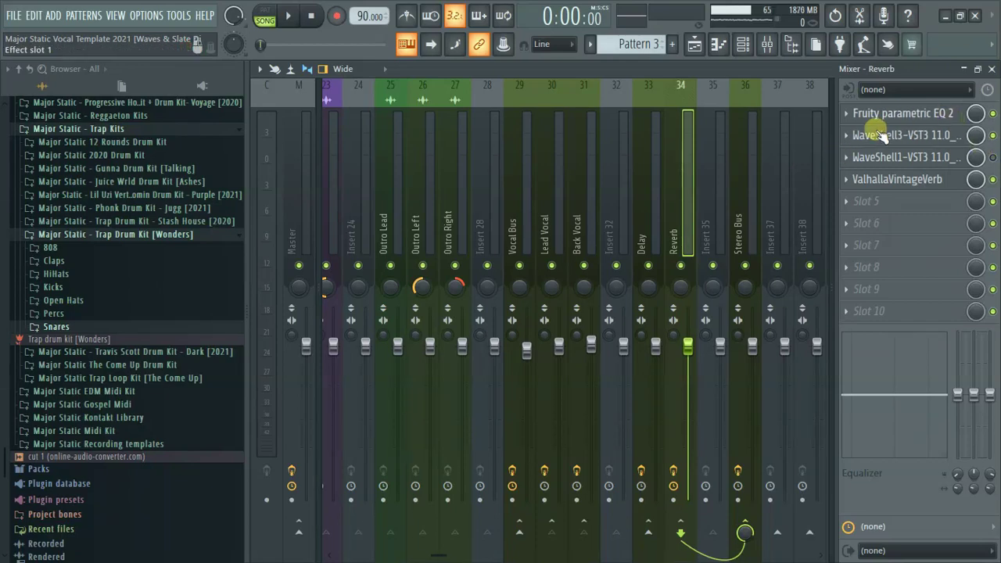
pyautogui.click(992, 157)
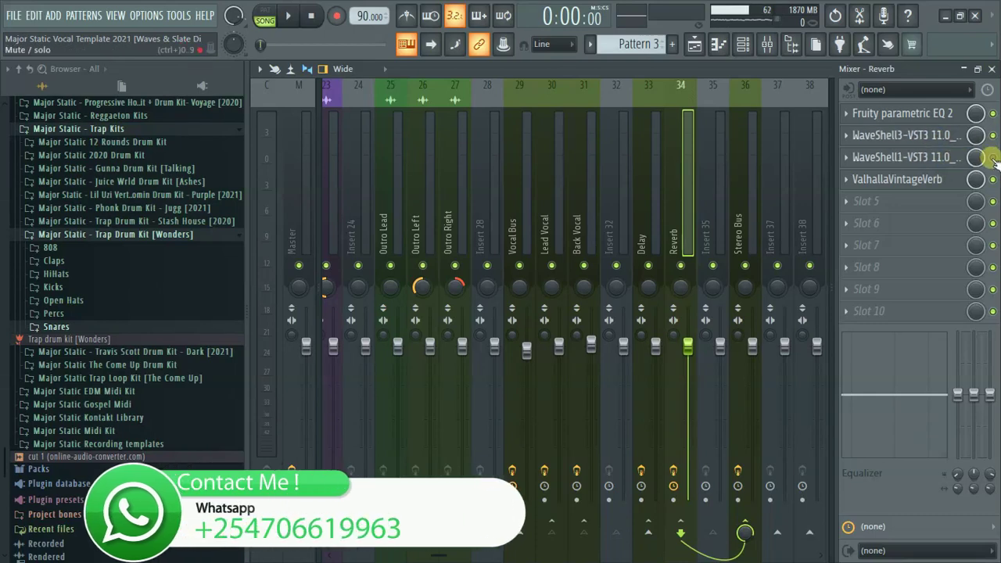
pyautogui.click(938, 111)
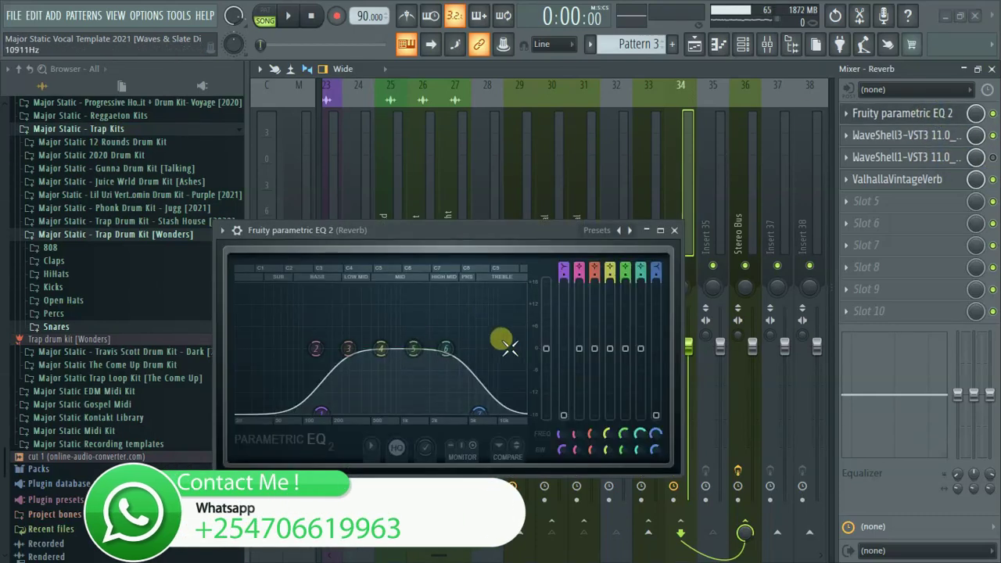
pyautogui.click(886, 114)
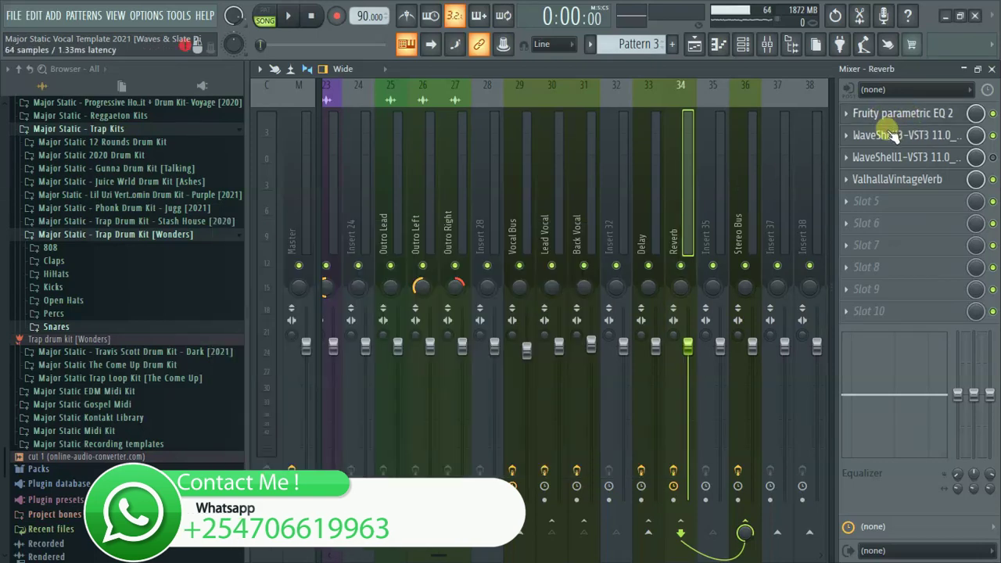
pyautogui.click(861, 135)
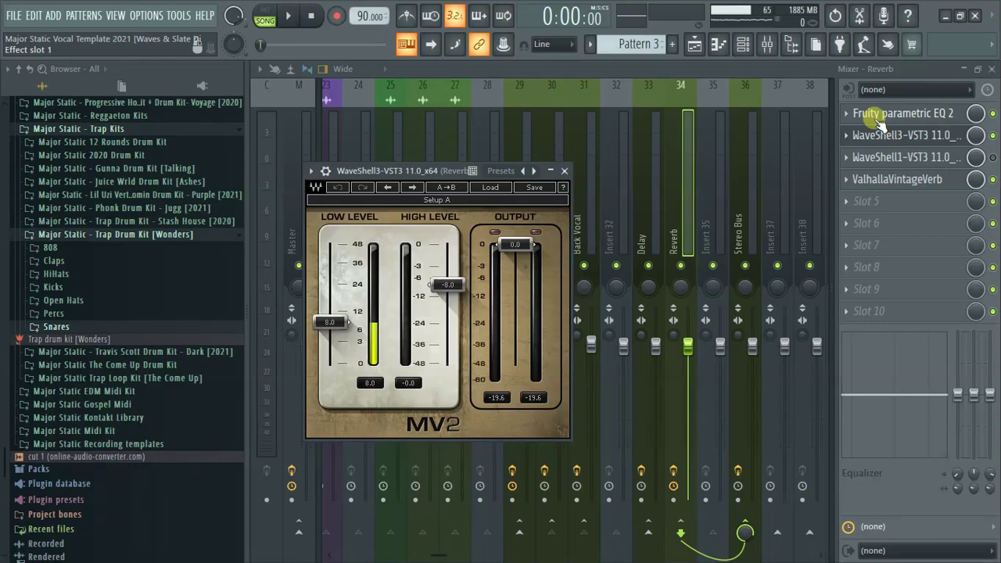
pyautogui.click(935, 134)
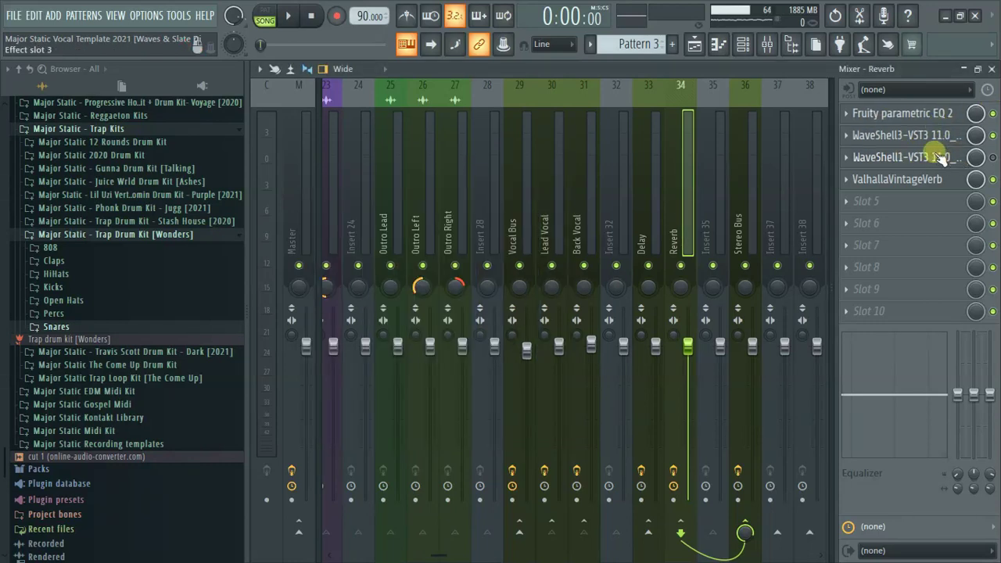
# - Examine the TrueVerb settings on the Reverb track and open ValhallaVintageVerb to view its settings
pyautogui.click(937, 157)
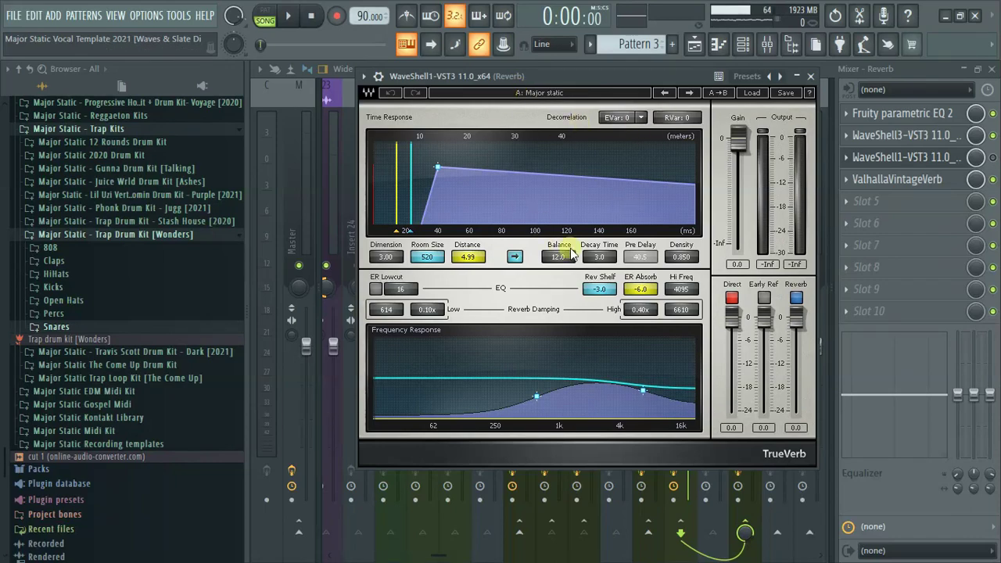
pyautogui.click(889, 166)
pyautogui.click(884, 178)
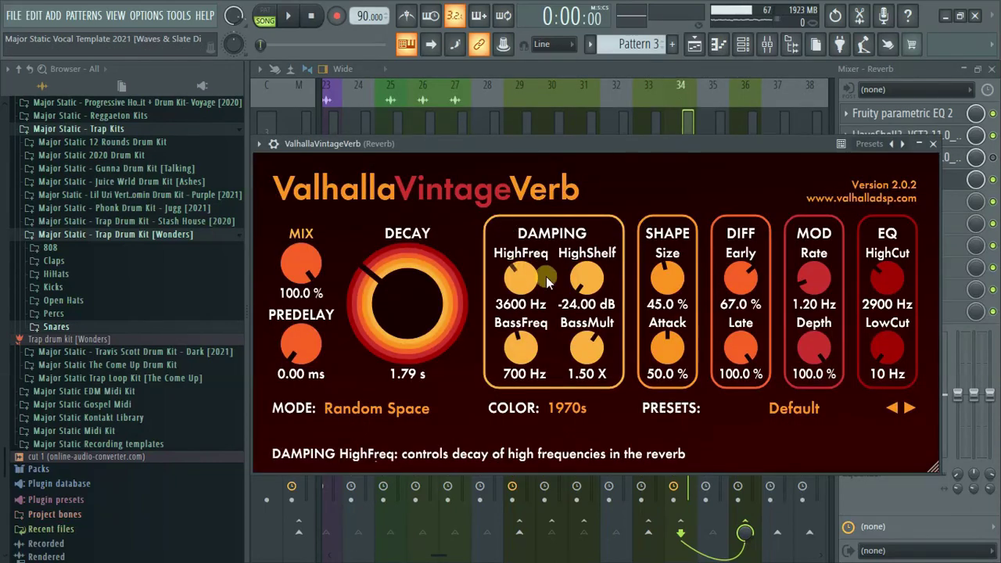
# - Close ValhallaVintageVerb on the Reverb track, view the TrueVerb settings again and close that plugin too
pyautogui.click(943, 178)
pyautogui.click(940, 160)
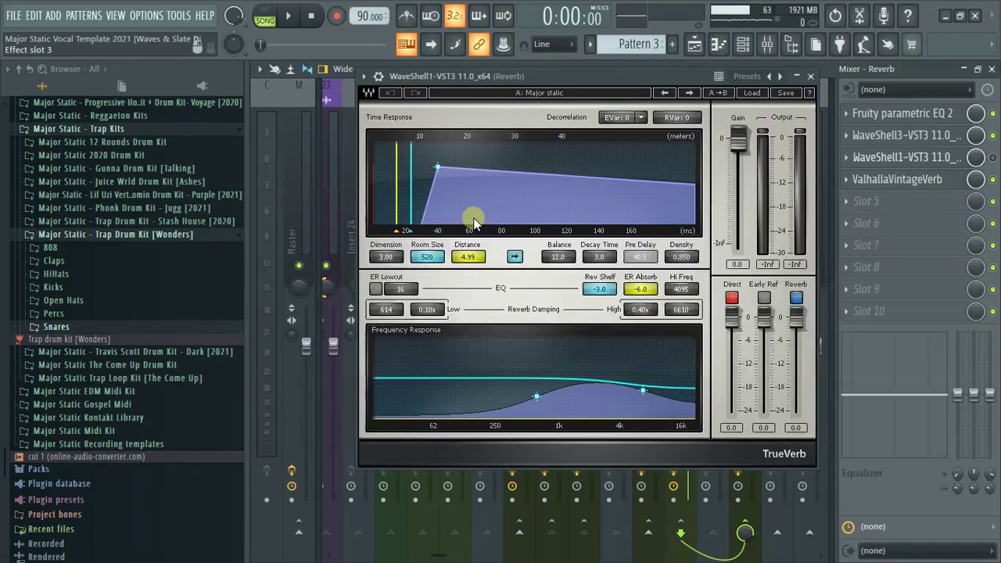
pyautogui.click(935, 157)
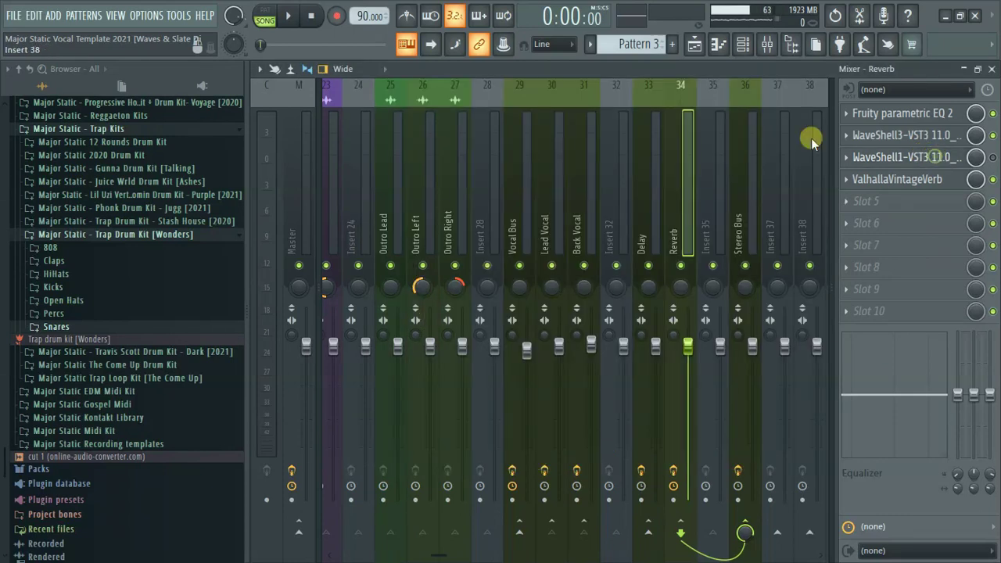
# - Compare the routing and effect chains of the Vocal Bus, Lead Vocal and Back Vocal tracks
pyautogui.click(522, 185)
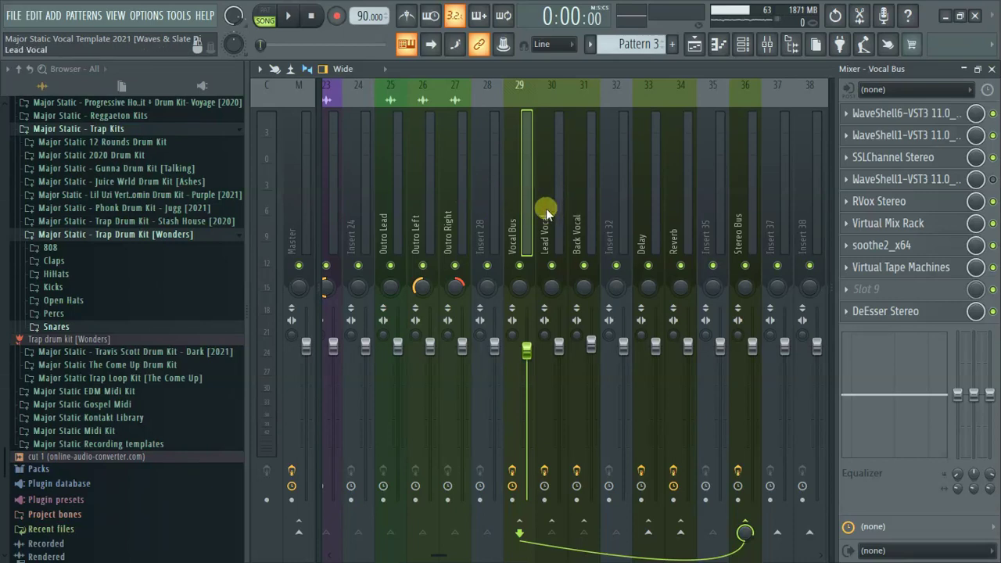
pyautogui.click(551, 221)
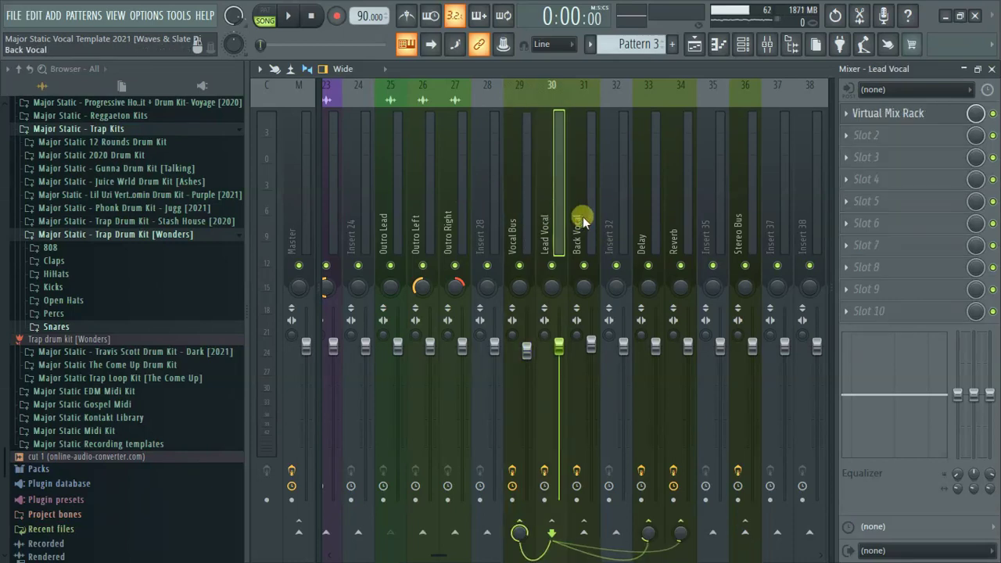
pyautogui.click(583, 216)
pyautogui.click(528, 209)
pyautogui.click(537, 207)
# - Inspect the Virtual Channel, FG-116 and Revival modules in the Lead Vocal track's Virtual Mix Rack and close the plugin
pyautogui.click(889, 115)
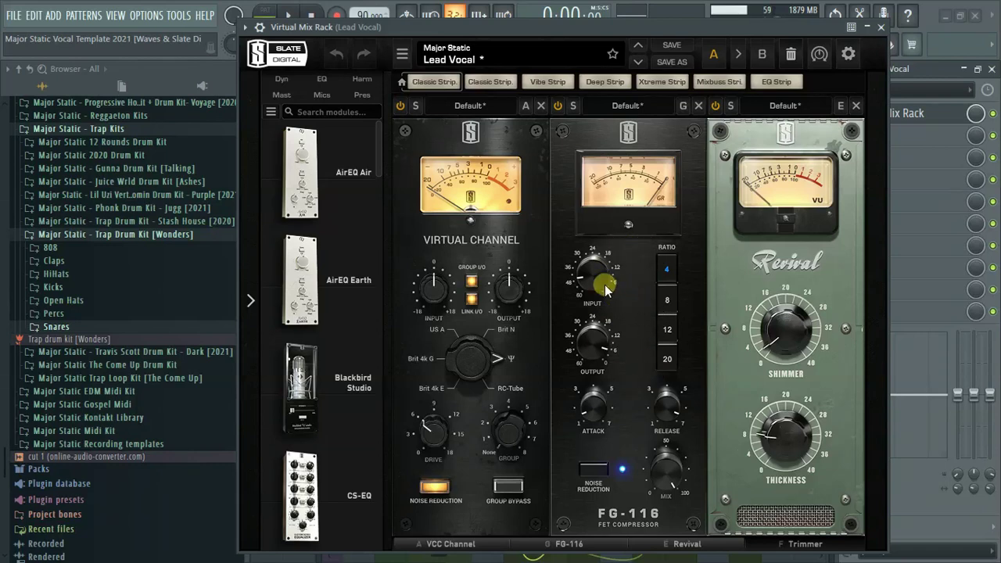
pyautogui.moveTo(599, 293); pyautogui.dragTo(613, 275)
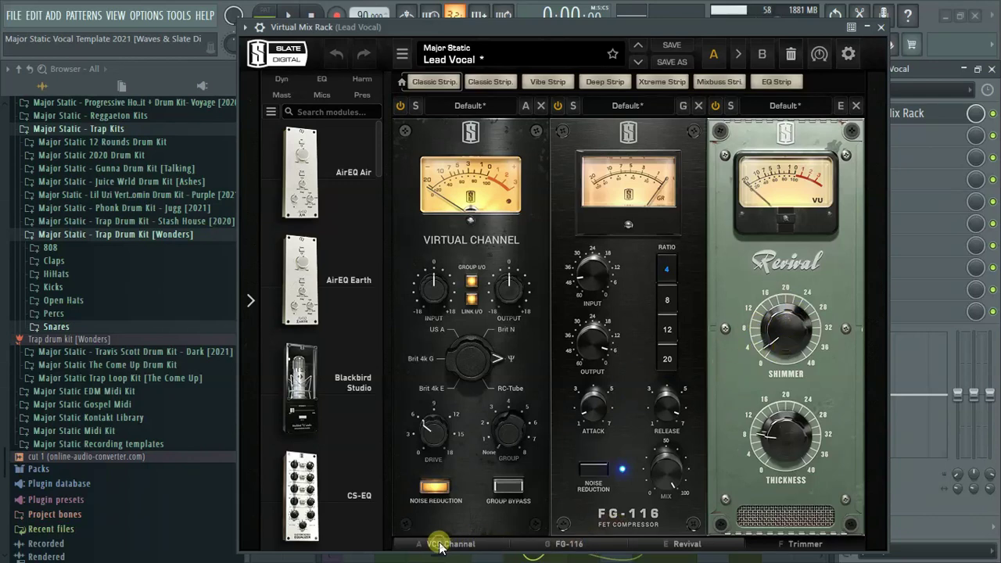
pyautogui.click(882, 28)
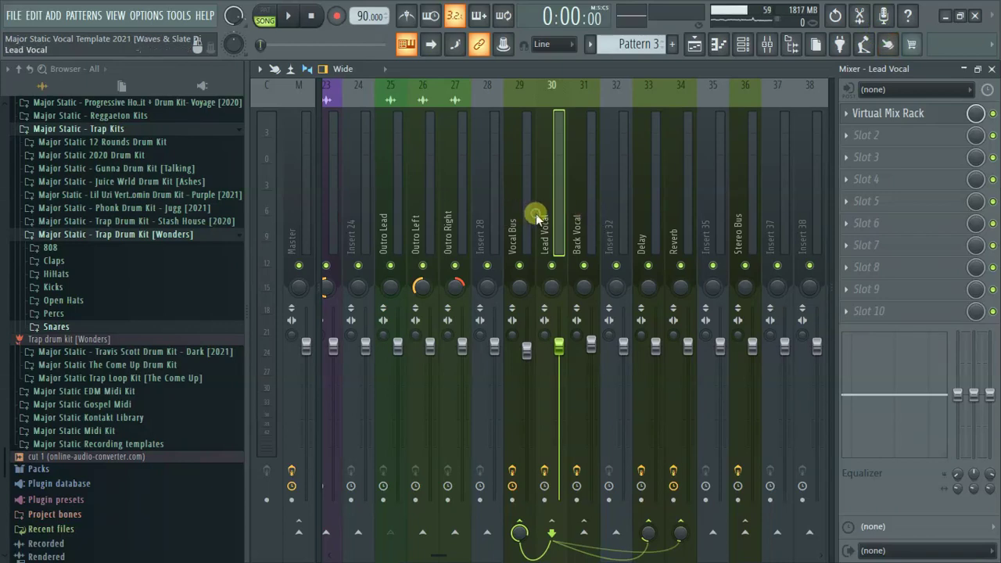
# - Inspect the F6 equalizer bands in the Vocal Bus track's first effect slot and close the plugin
pyautogui.click(526, 210)
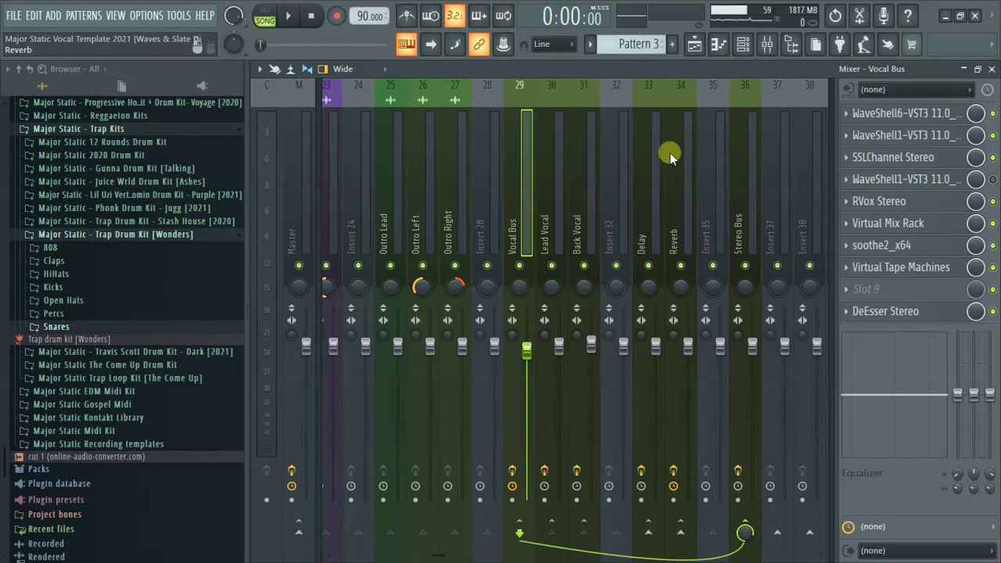
pyautogui.click(907, 113)
pyautogui.moveTo(503, 114); pyautogui.dragTo(557, 87)
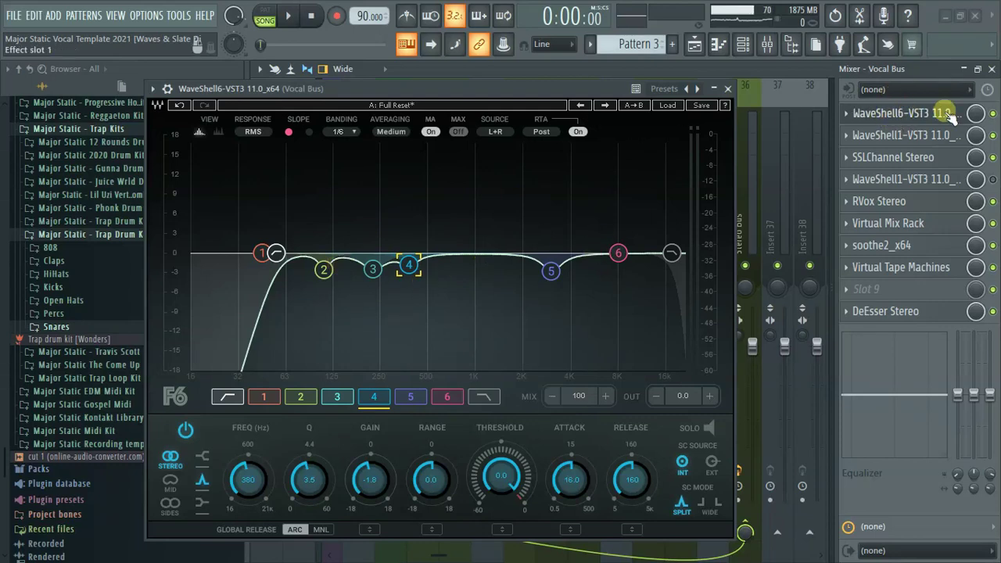
pyautogui.click(914, 116)
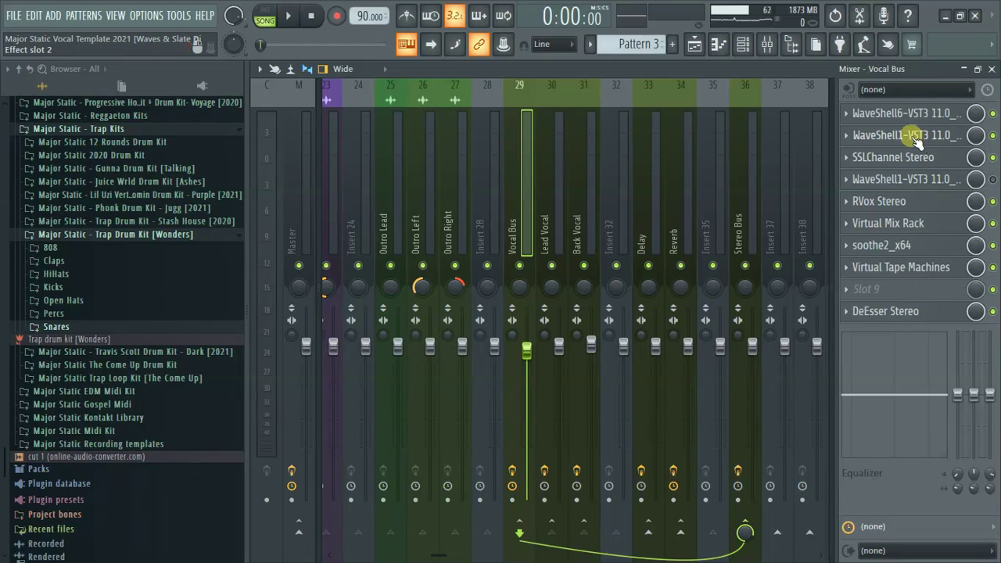
# - Inspect the CLA-76 compressor and SSLChannel settings on the Vocal Bus track, closing each plugin after viewing
pyautogui.click(917, 138)
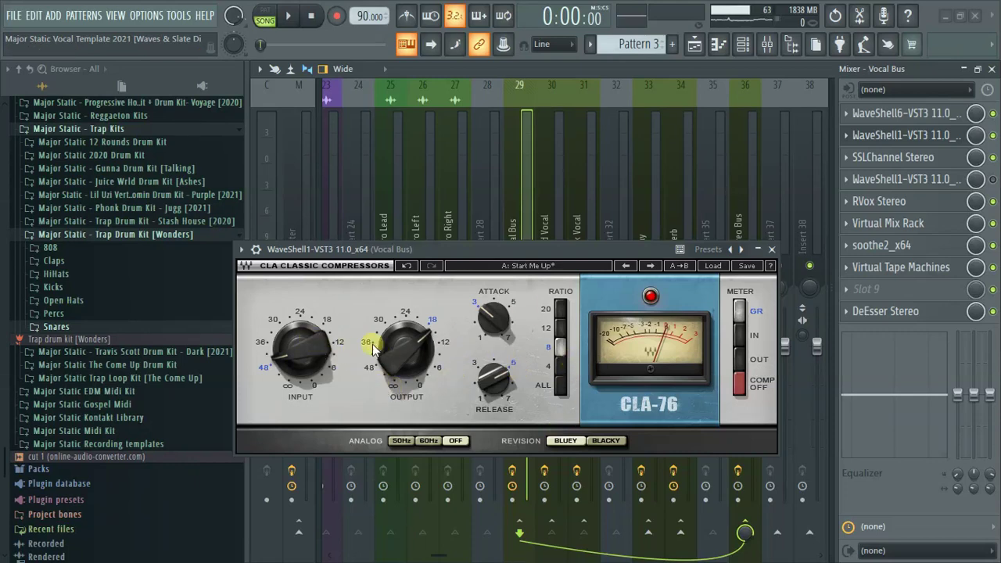
pyautogui.click(905, 137)
pyautogui.click(906, 157)
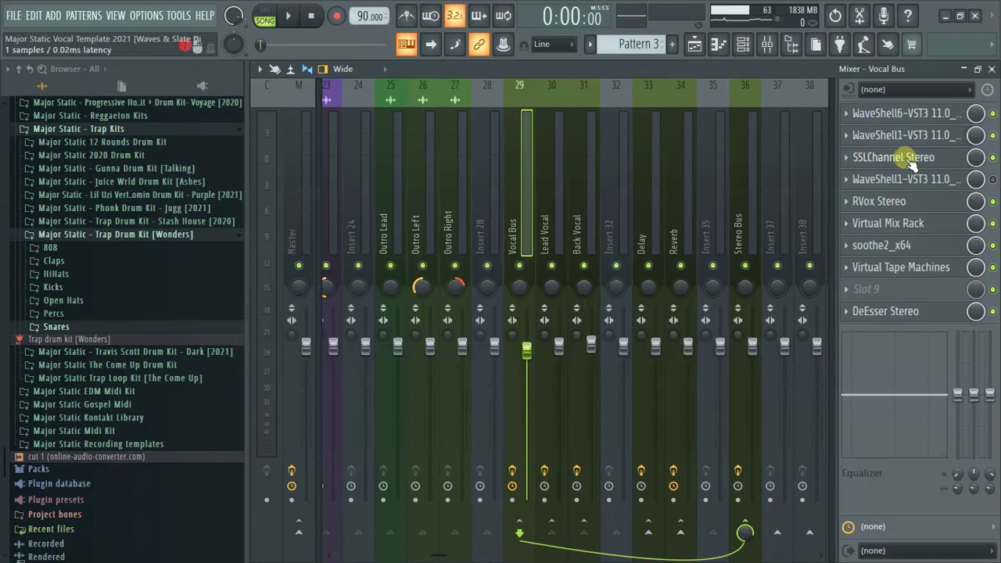
pyautogui.click(413, 199)
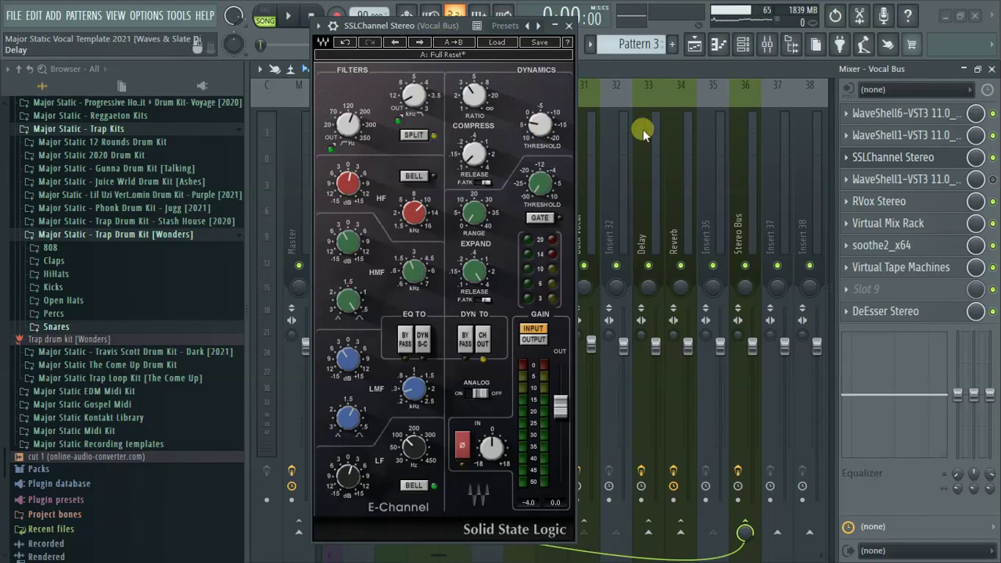
pyautogui.click(916, 159)
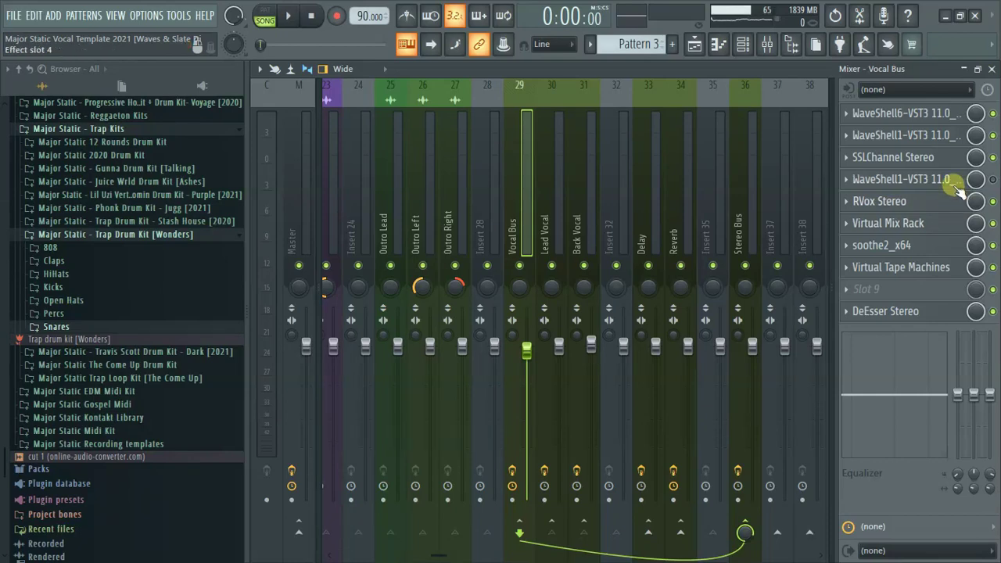
# - Inspect the G-Master Buss Compressor and RVox settings on the Vocal Bus track, closing each plugin after viewing
pyautogui.click(900, 180)
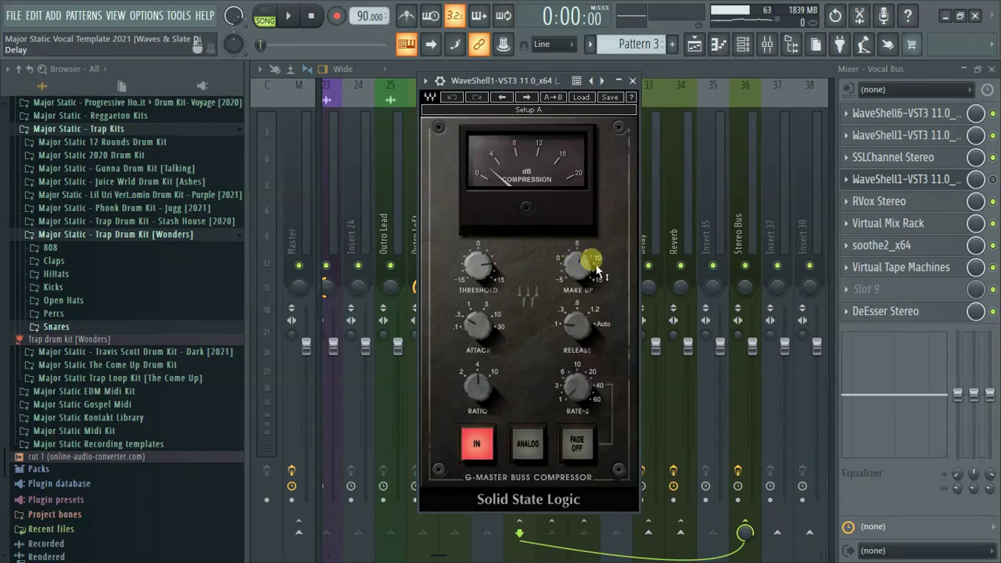
pyautogui.click(939, 181)
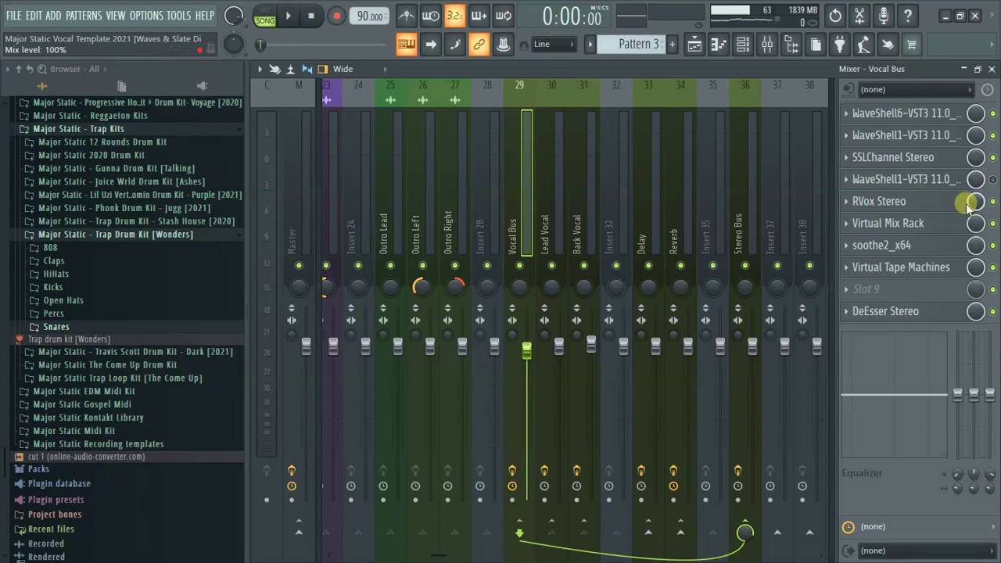
pyautogui.click(898, 201)
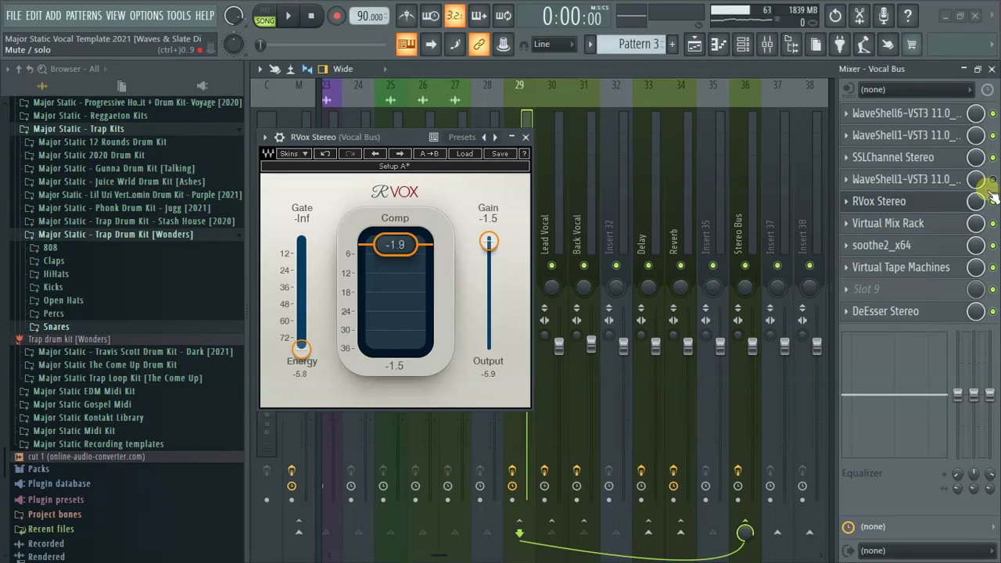
pyautogui.click(912, 201)
pyautogui.click(992, 179)
pyautogui.click(910, 178)
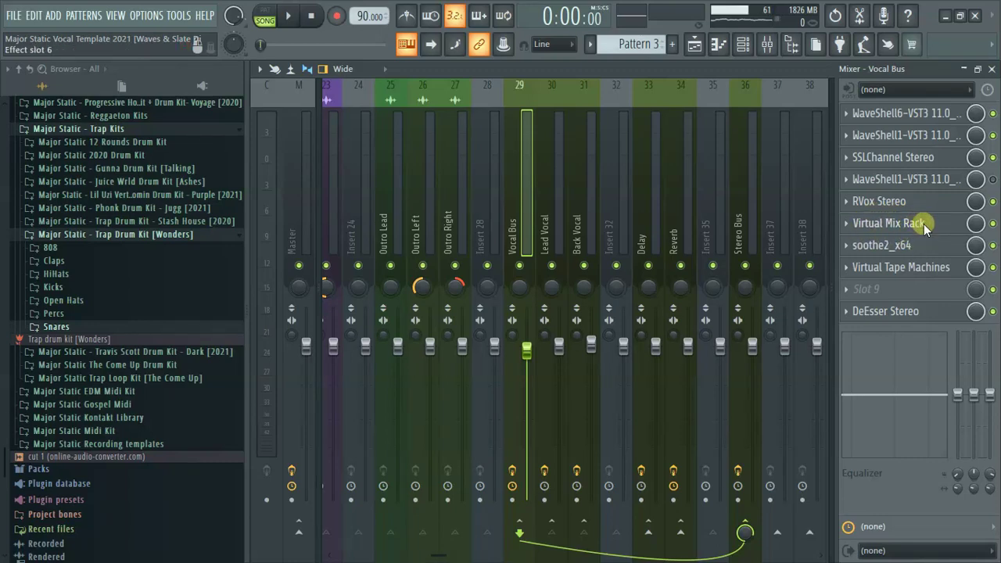
# - Open the Vocal Bus track's Virtual Mix Rack and cycle the Virtual Channel console type through US A back to Ψ
pyautogui.click(925, 224)
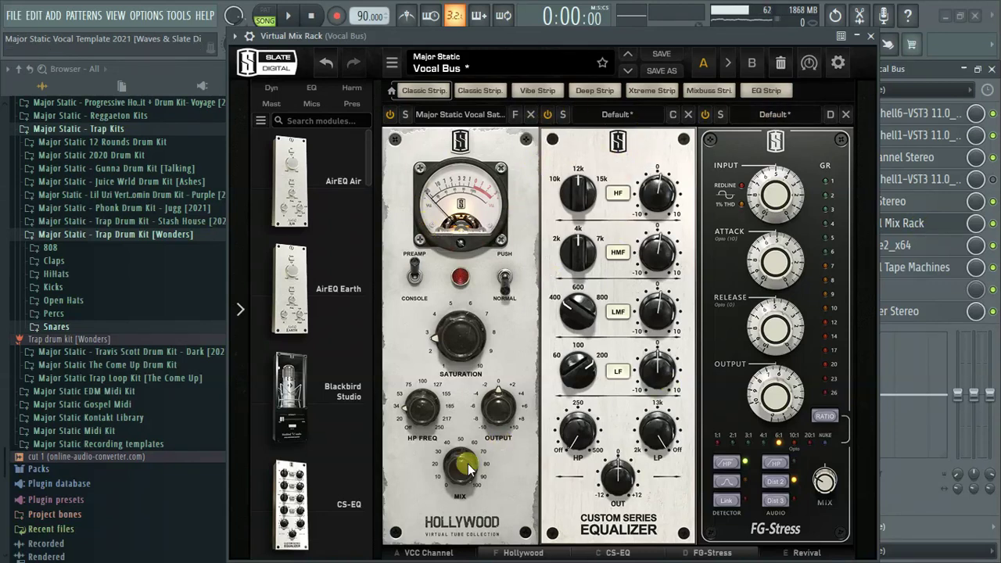
pyautogui.click(428, 553)
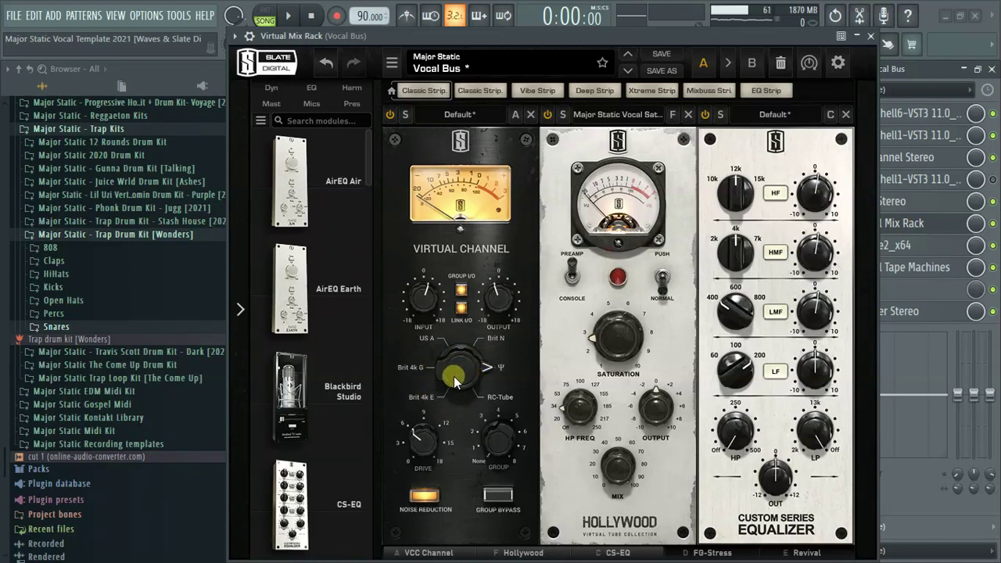
pyautogui.moveTo(469, 361); pyautogui.dragTo(450, 427)
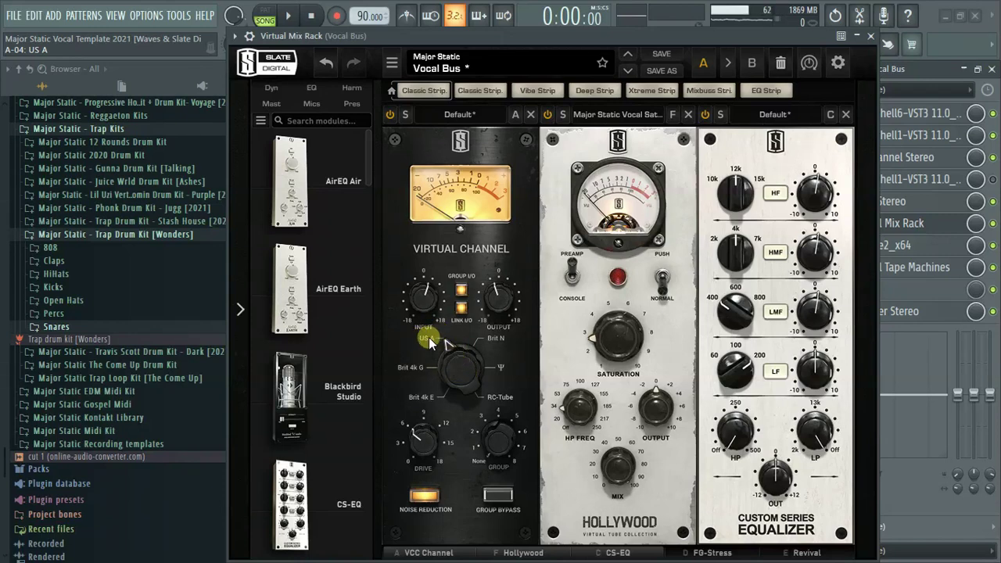
pyautogui.moveTo(456, 356); pyautogui.dragTo(458, 305)
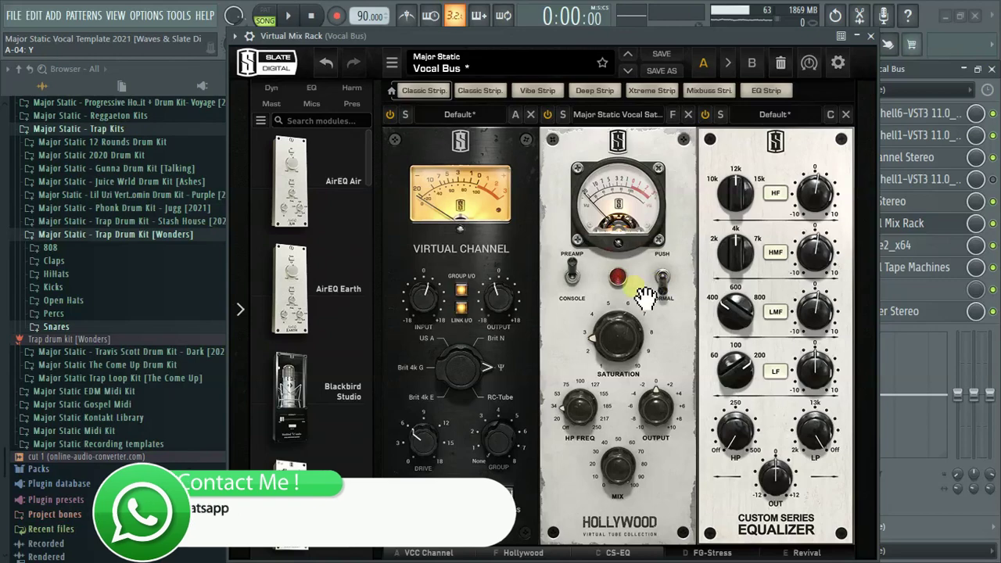
# - Examine the HF, HMF, LMF and LF gain settings of the Custom Series Equalizer in the Vocal Bus Virtual Mix Rack
pyautogui.moveTo(647, 40); pyautogui.dragTo(638, 26)
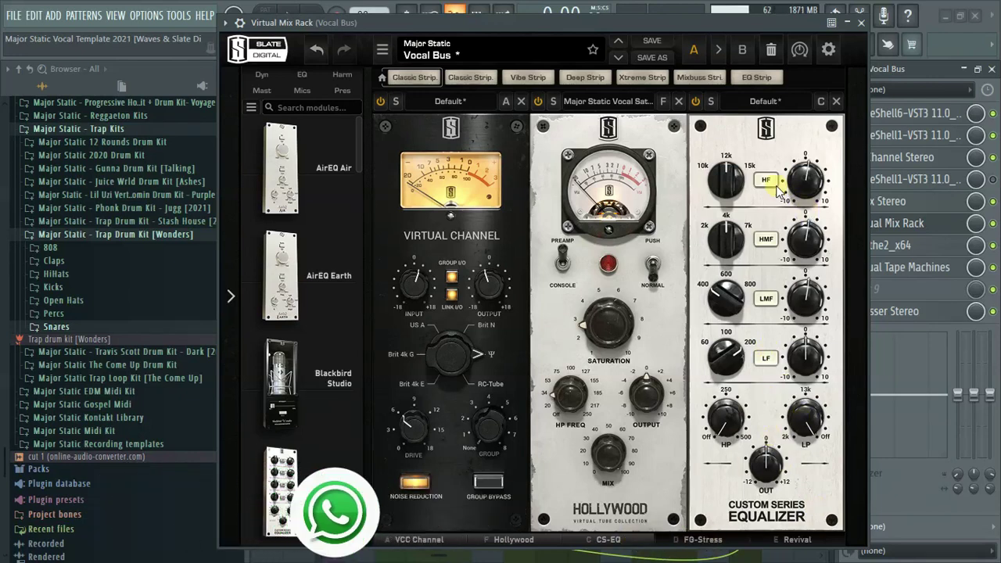
pyautogui.moveTo(815, 182); pyautogui.dragTo(809, 172)
pyautogui.moveTo(814, 227); pyautogui.dragTo(808, 245)
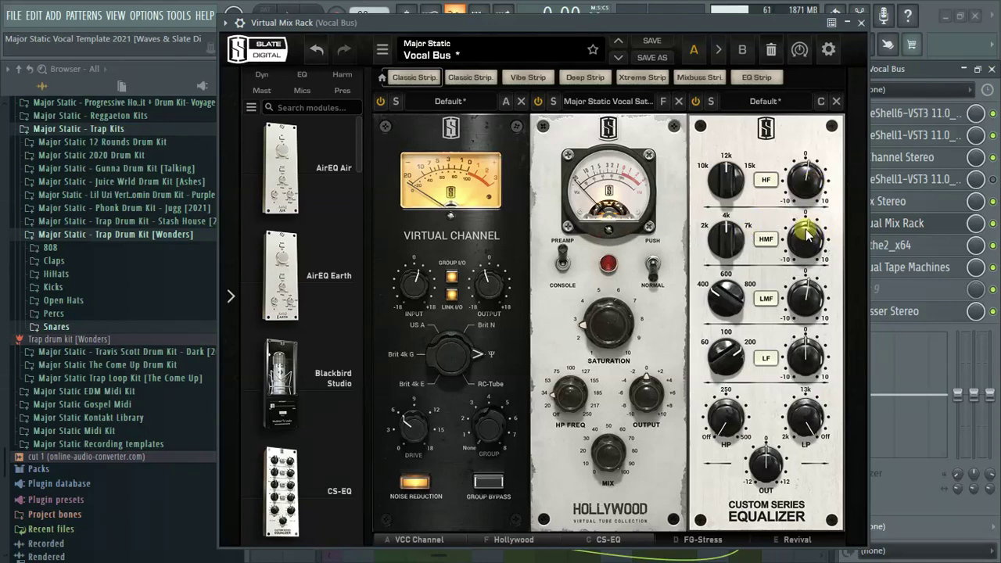
pyautogui.moveTo(806, 294); pyautogui.dragTo(752, 308)
pyautogui.click(806, 305)
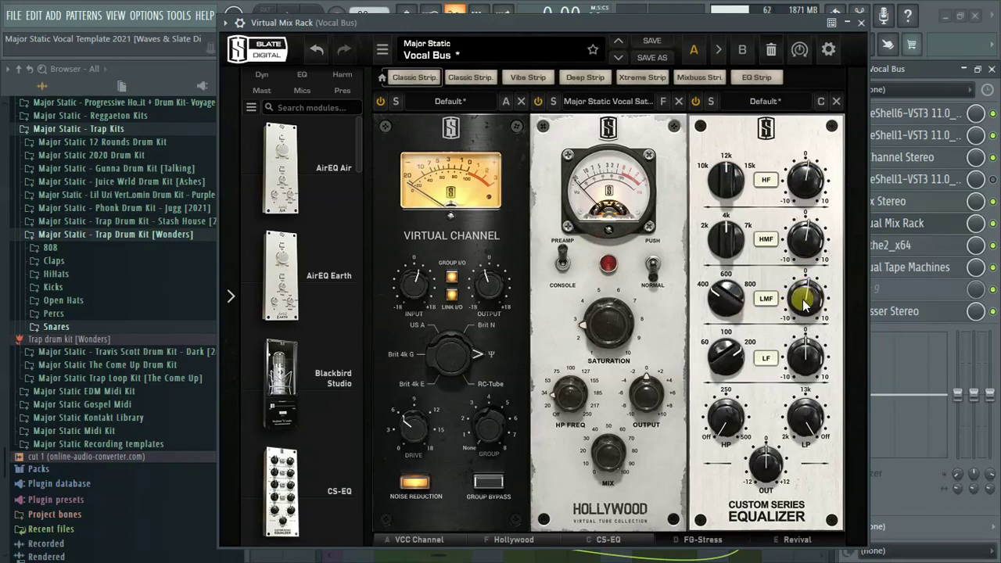
pyautogui.click(807, 358)
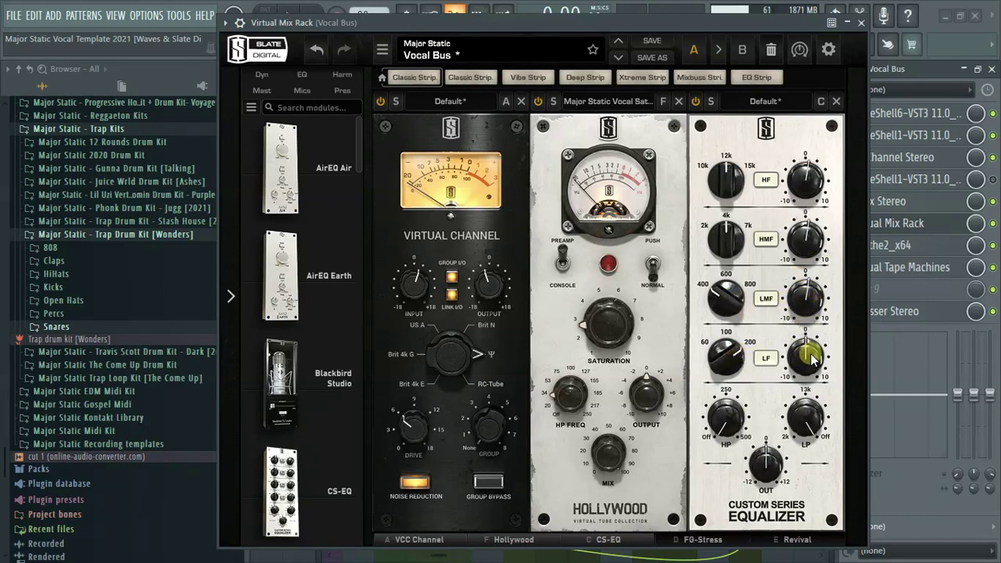
pyautogui.moveTo(814, 359); pyautogui.dragTo(809, 344)
pyautogui.click(923, 223)
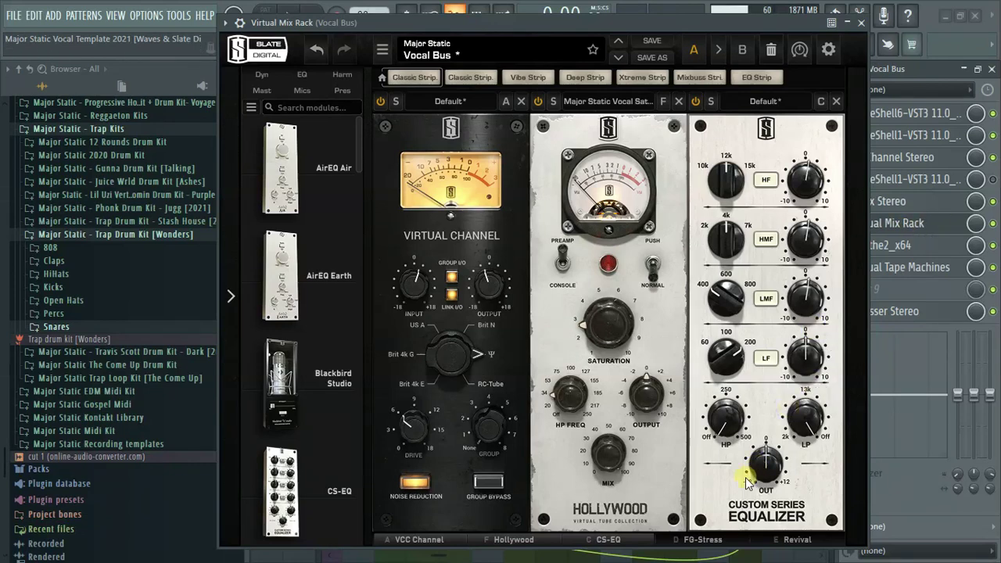
# - Examine the FG-Stress compressor's settings, including its mix amount, in the Vocal Bus Virtual Mix Rack and close the plugin
pyautogui.click(711, 543)
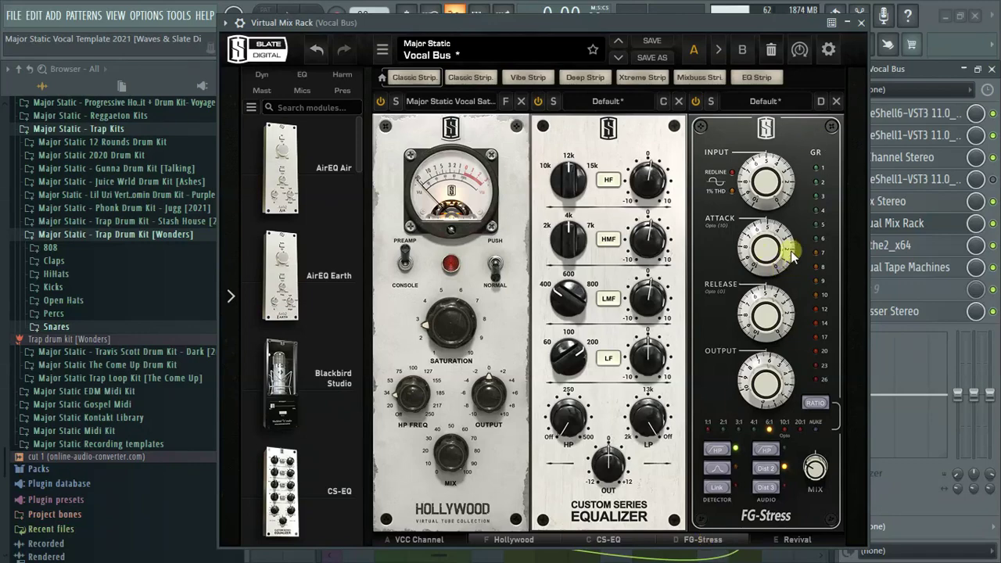
pyautogui.moveTo(779, 29); pyautogui.dragTo(607, 26)
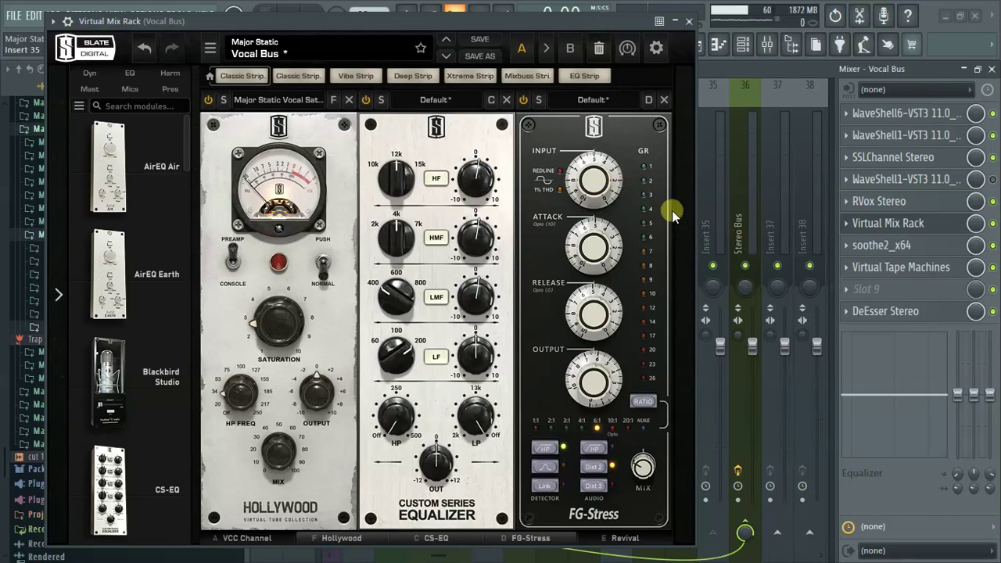
pyautogui.moveTo(613, 26); pyautogui.dragTo(684, 30)
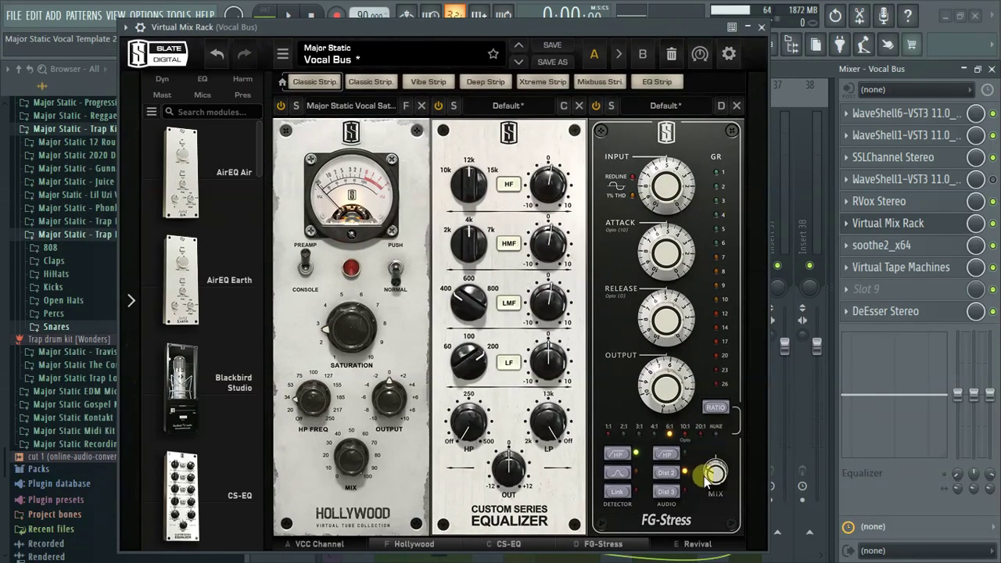
pyautogui.moveTo(717, 482); pyautogui.dragTo(713, 474)
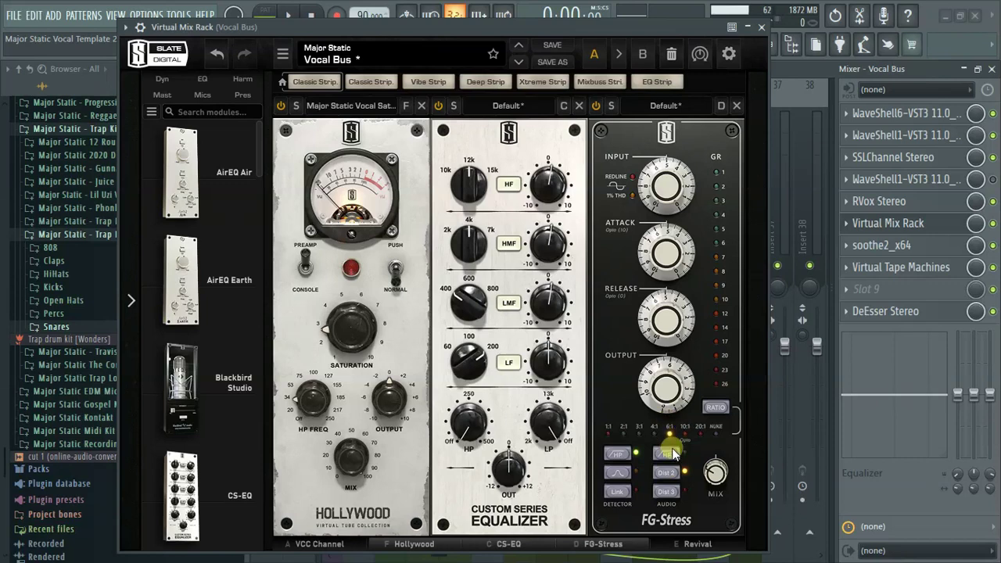
pyautogui.click(713, 475)
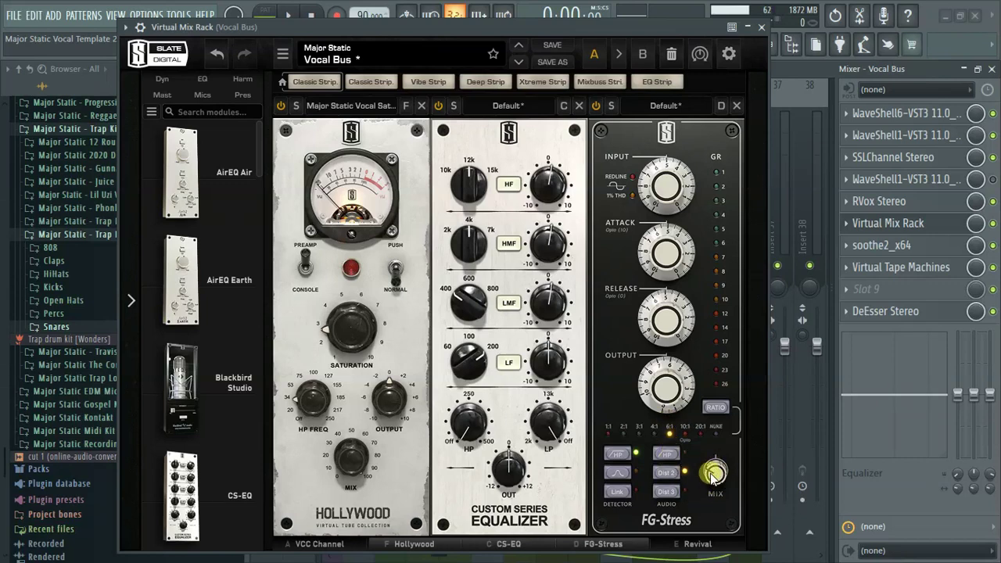
pyautogui.click(707, 484)
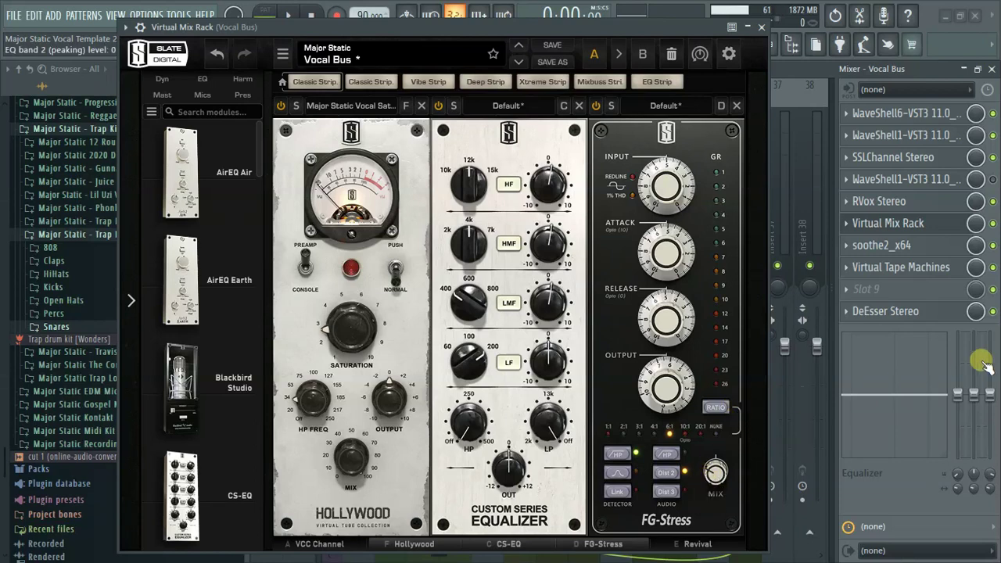
pyautogui.click(912, 223)
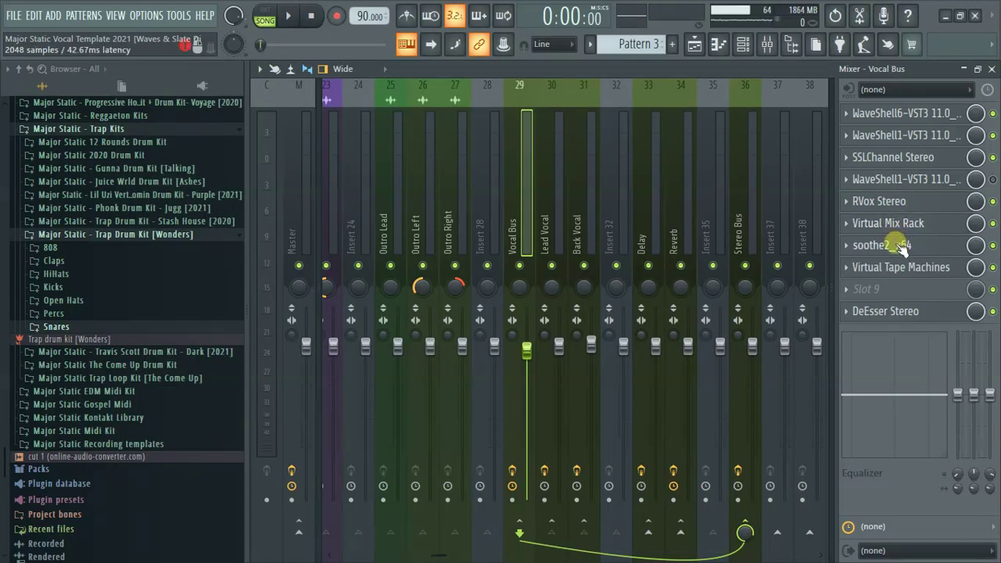
# - Inspect the soothe2, Virtual Tape Machines and DeEsser settings on the Vocal Bus track, closing each plugin after viewing
pyautogui.click(900, 246)
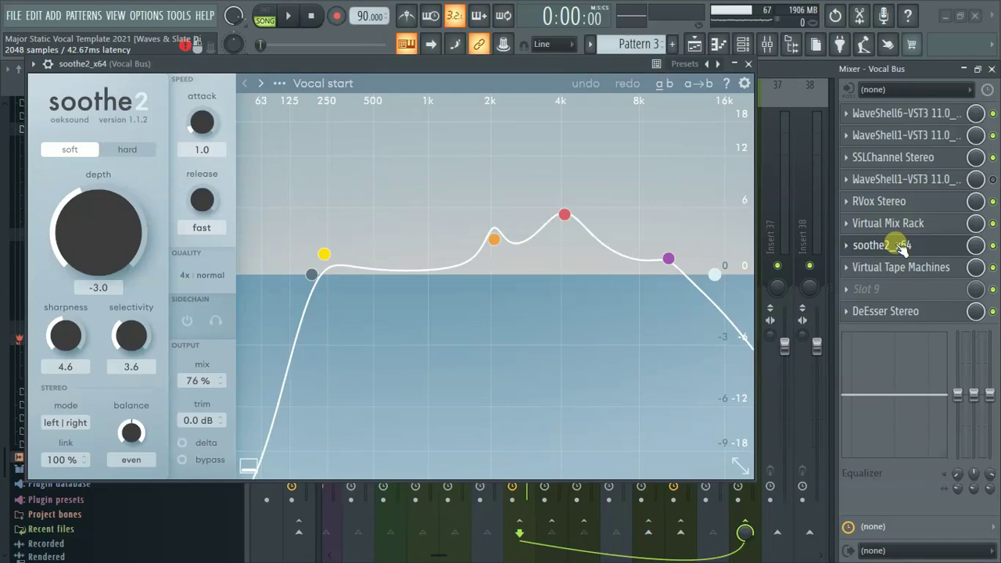
pyautogui.click(900, 246)
pyautogui.click(893, 267)
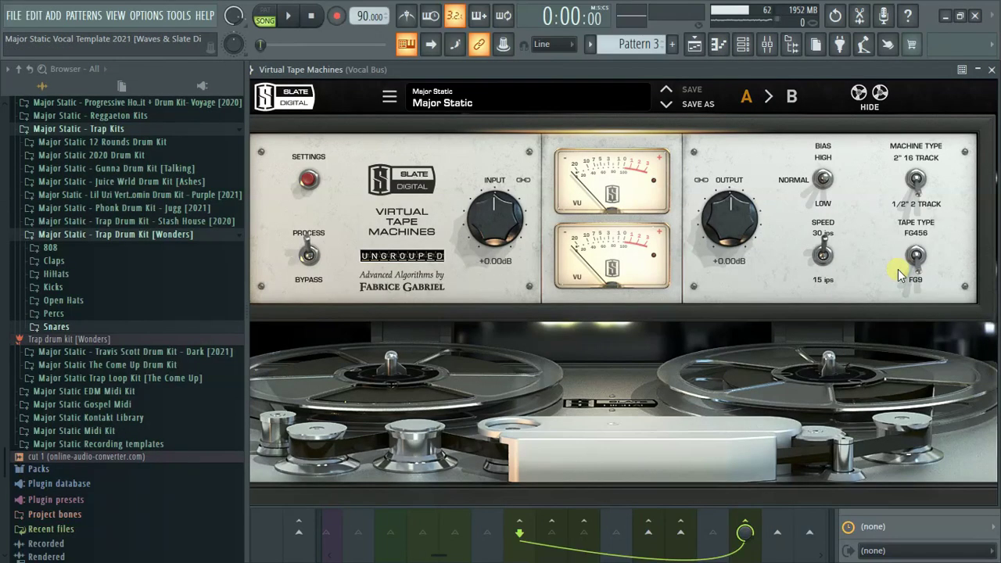
pyautogui.click(992, 70)
pyautogui.click(892, 311)
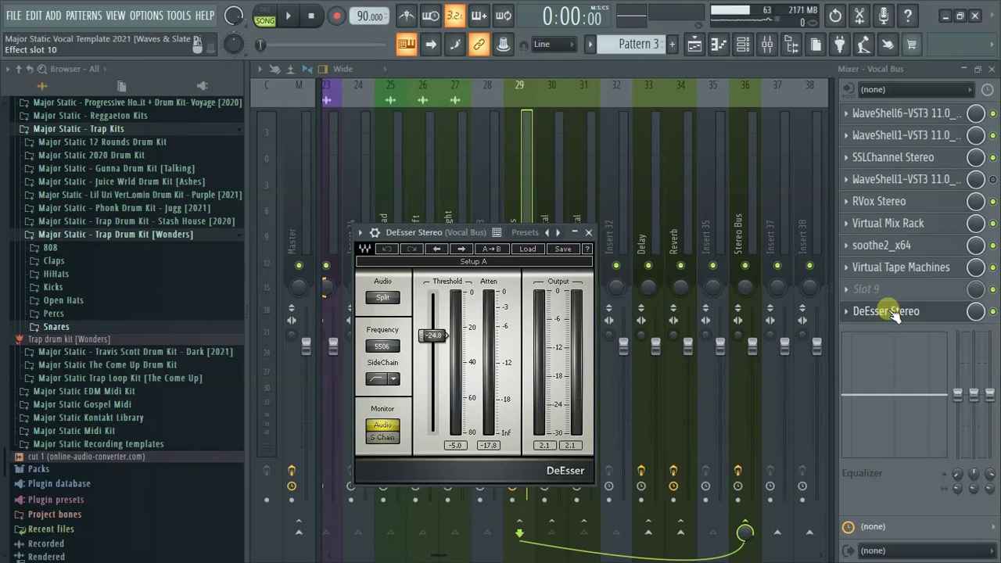
pyautogui.click(892, 312)
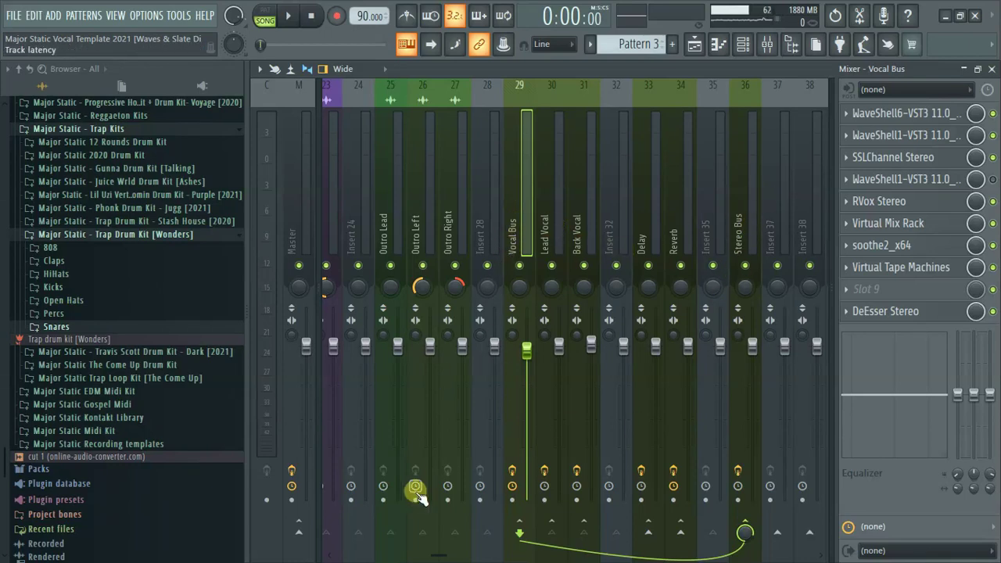
# - Return to the first mixer tracks, then play the KNOWING ME beat and vocal in the playlist from bar 11
pyautogui.moveTo(434, 557); pyautogui.dragTo(320, 543)
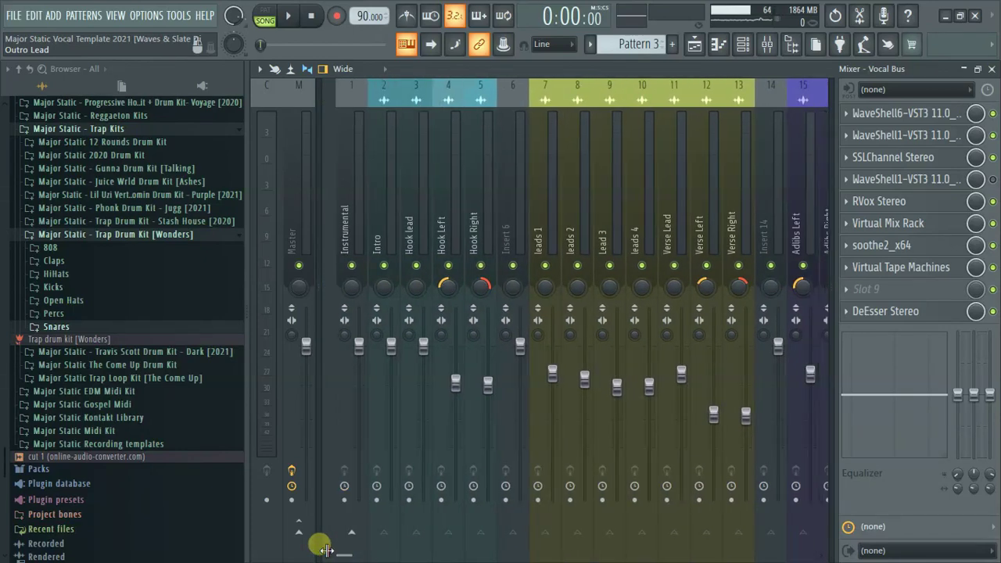
pyautogui.click(694, 49)
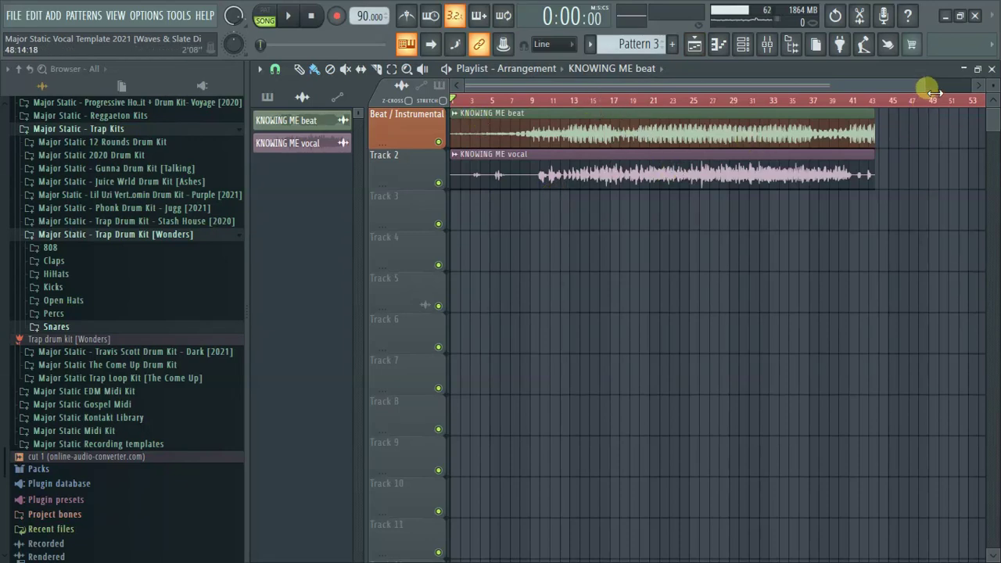
pyautogui.scroll(-2, 933, 92)
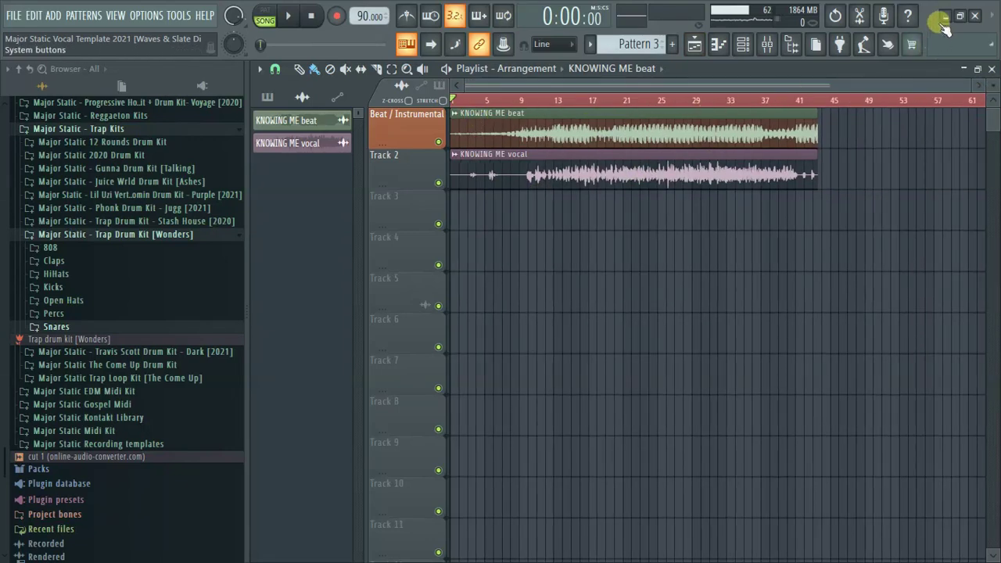
pyautogui.click(539, 100)
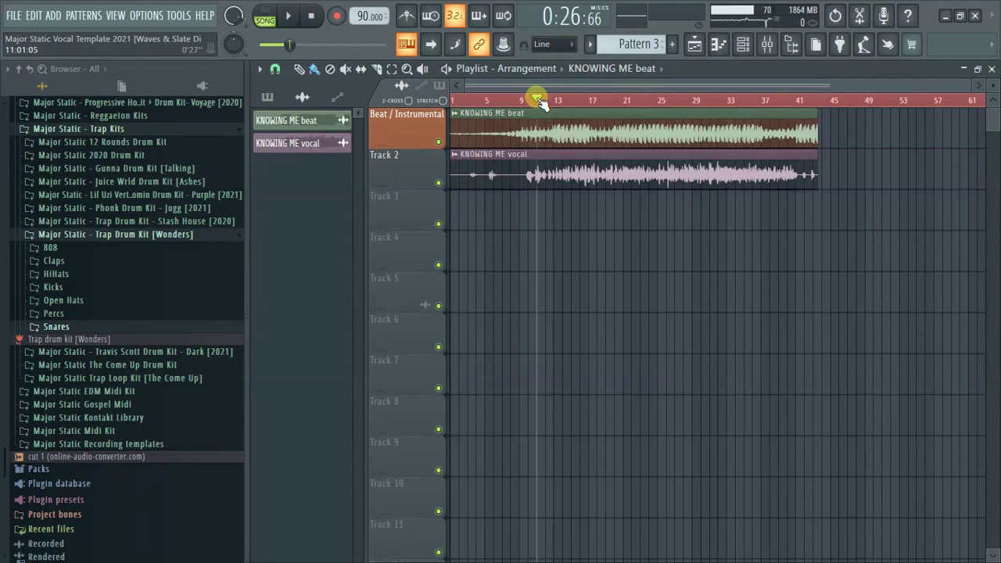
pyautogui.press('space')
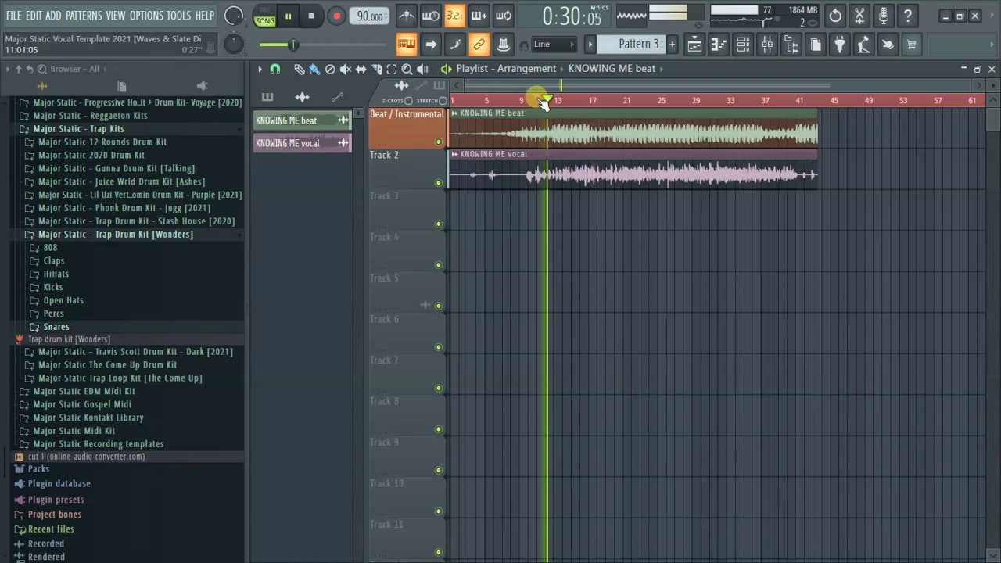
# - Check the mixer levels during playback, examining the Lead Vocal's sends to Delay and Reverb and the Vocal Bus effect chain
pyautogui.click(773, 45)
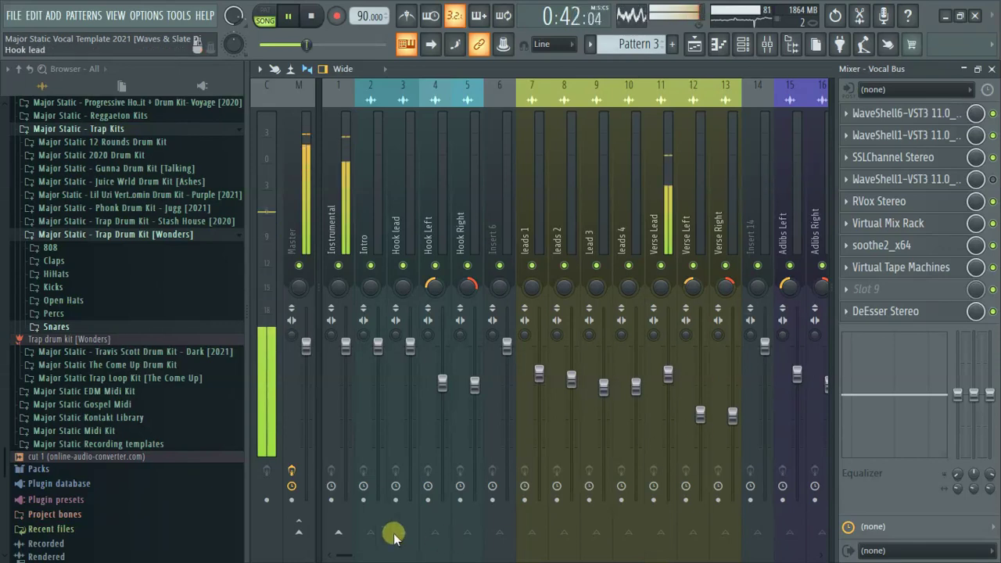
pyautogui.moveTo(342, 554); pyautogui.dragTo(444, 555)
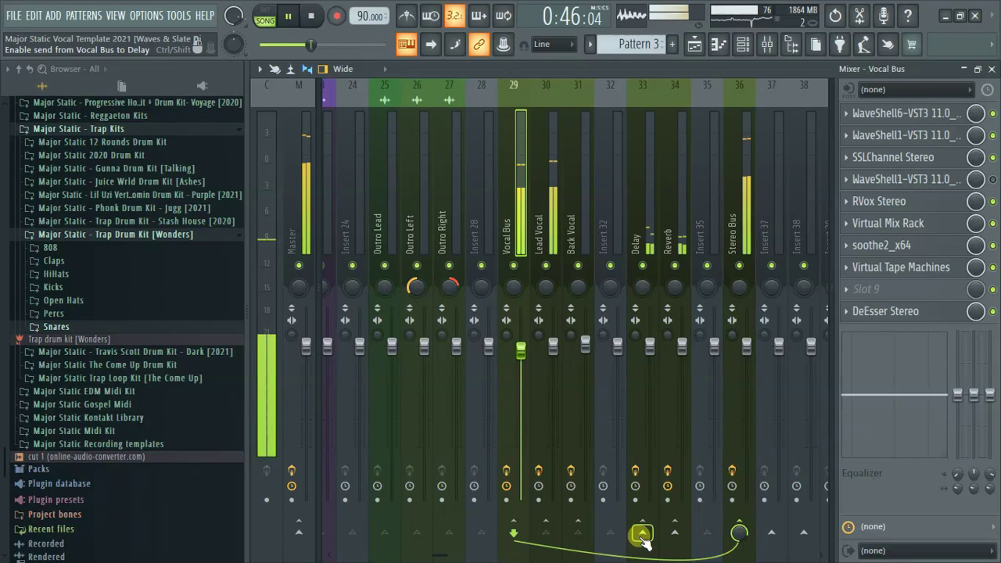
pyautogui.click(544, 230)
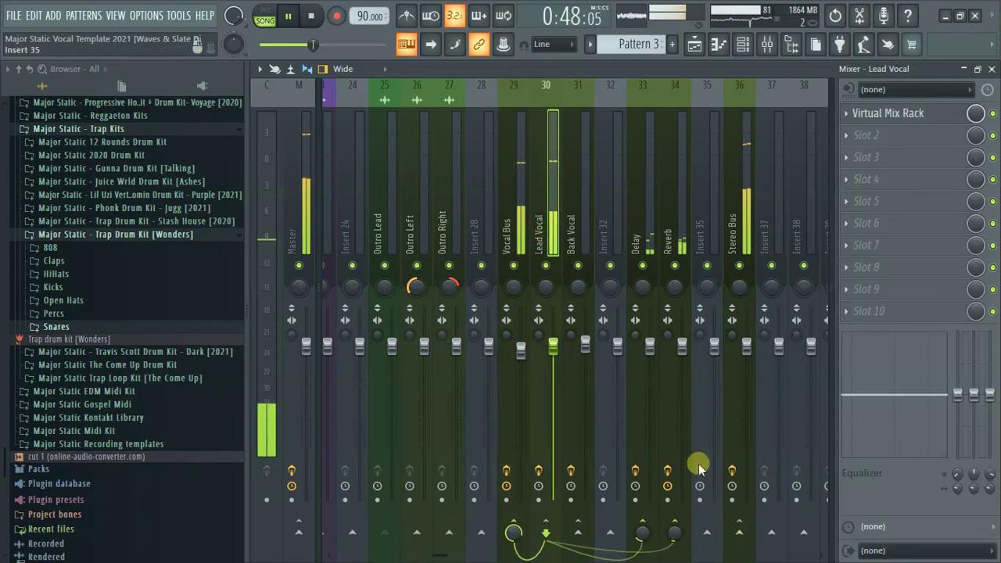
pyautogui.moveTo(667, 513); pyautogui.dragTo(675, 534)
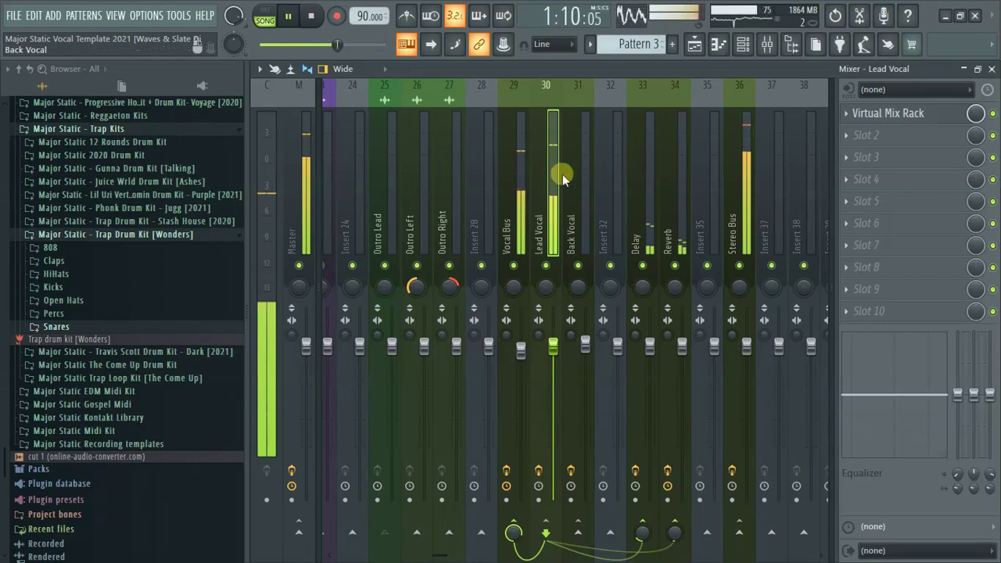
pyautogui.click(520, 188)
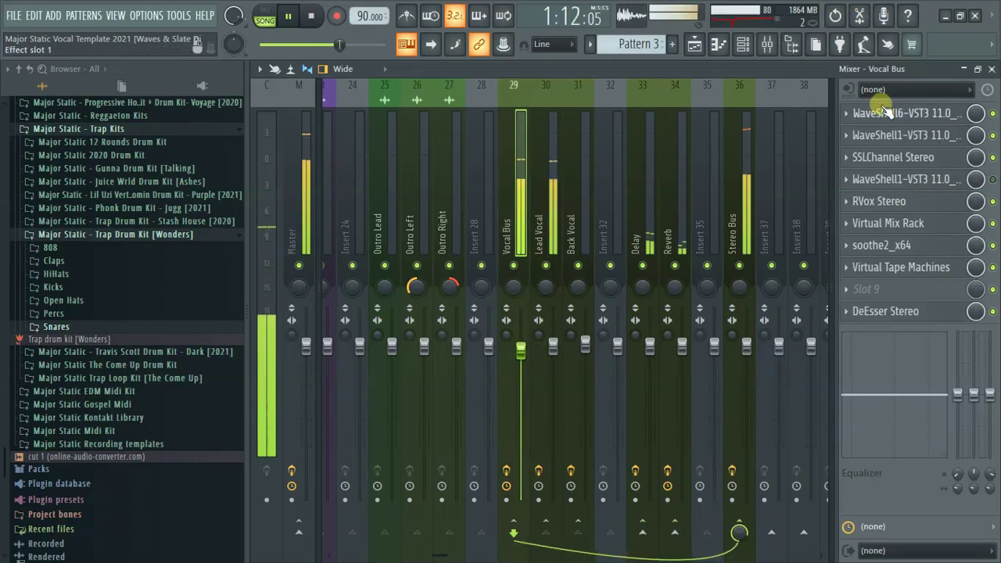
pyautogui.click(922, 113)
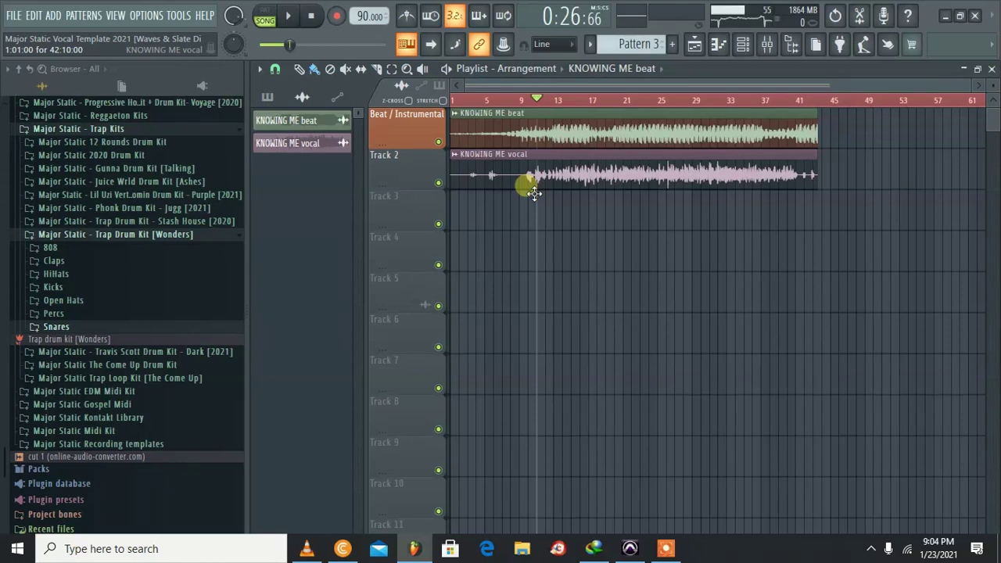
# - Audition the song in the mixer with the Vocal Bus plugins bypassed, select the Stereo Bus track, and stop playback
pyautogui.click(767, 45)
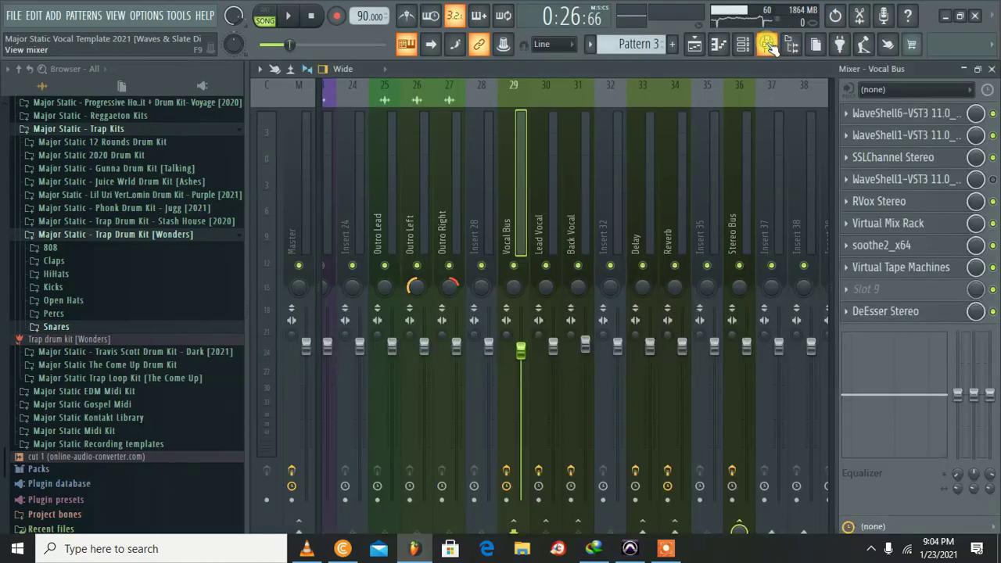
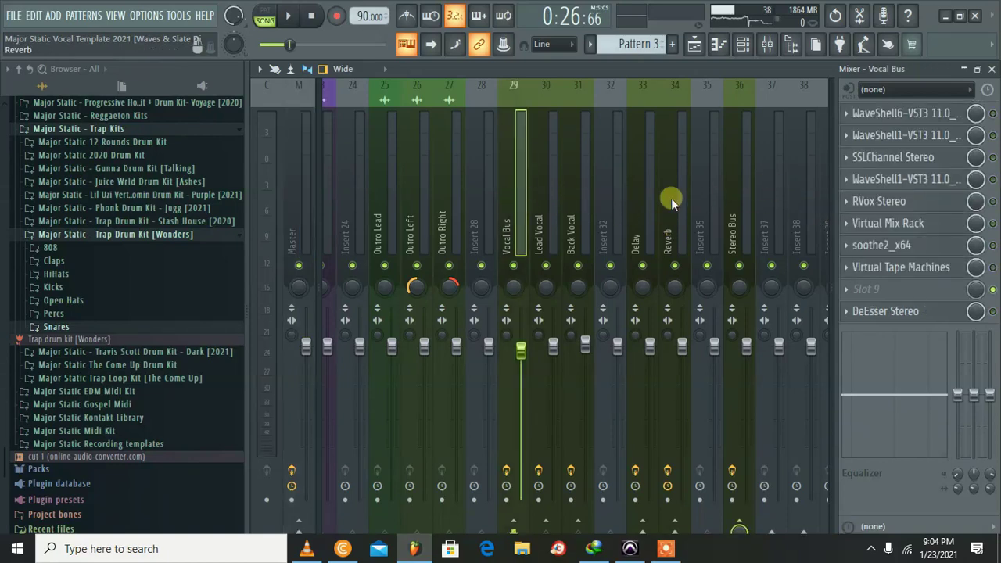
pyautogui.press('space')
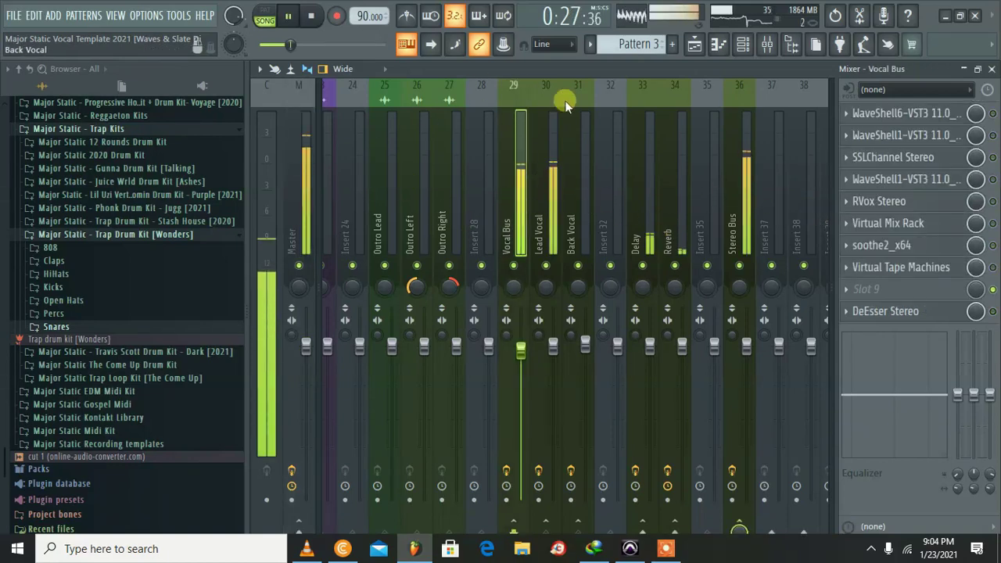
pyautogui.click(737, 205)
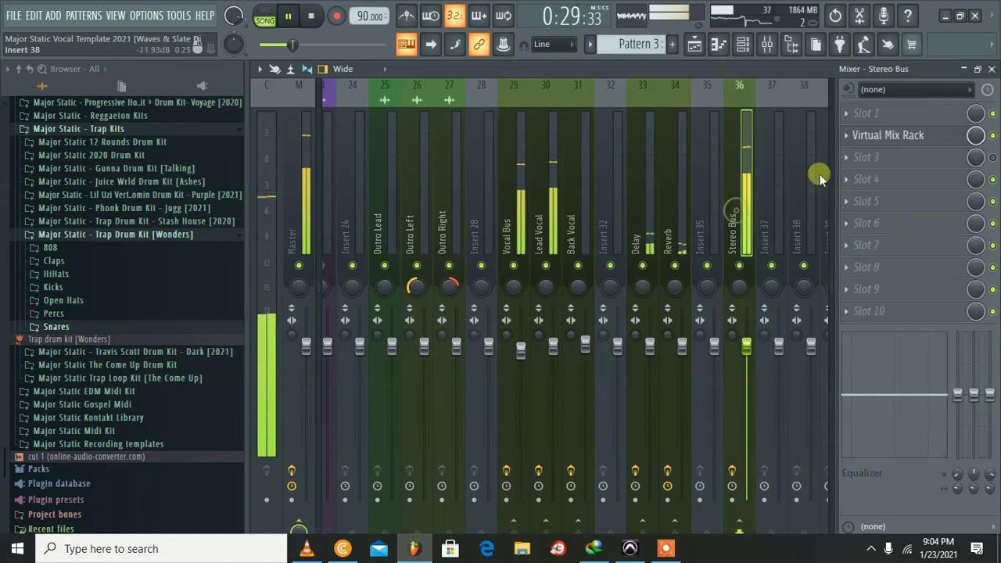
pyautogui.press('space')
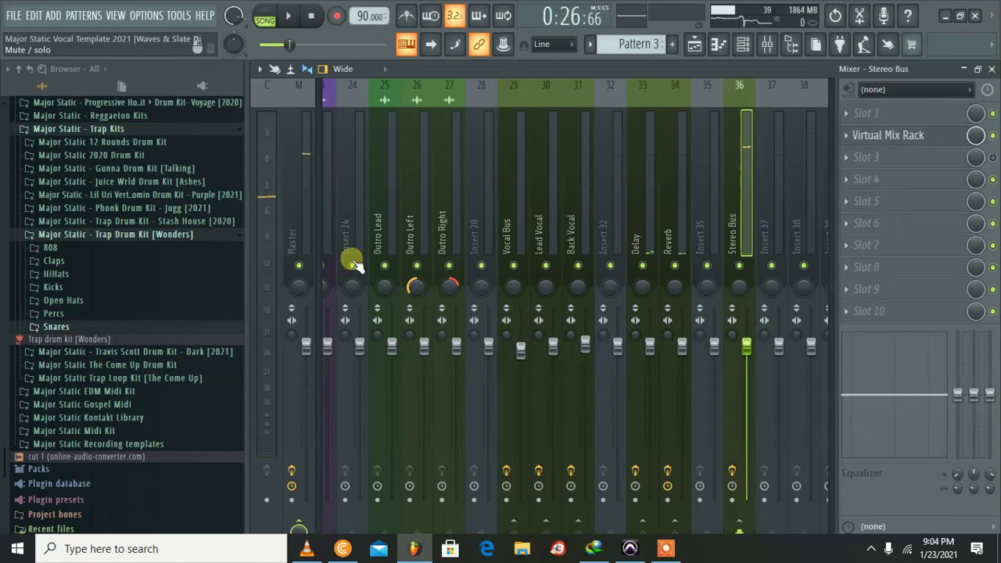
# - Bypass the Stereo Bus Virtual Mix Rack and the Master's VBC Rack and FabFilter Pro-L 2, and audition the song
pyautogui.click(992, 136)
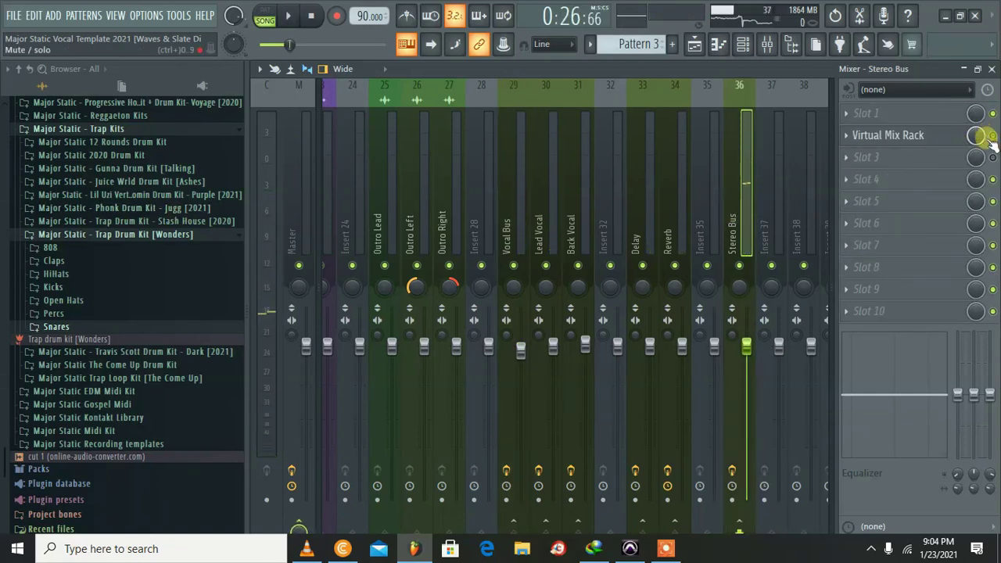
pyautogui.click(294, 209)
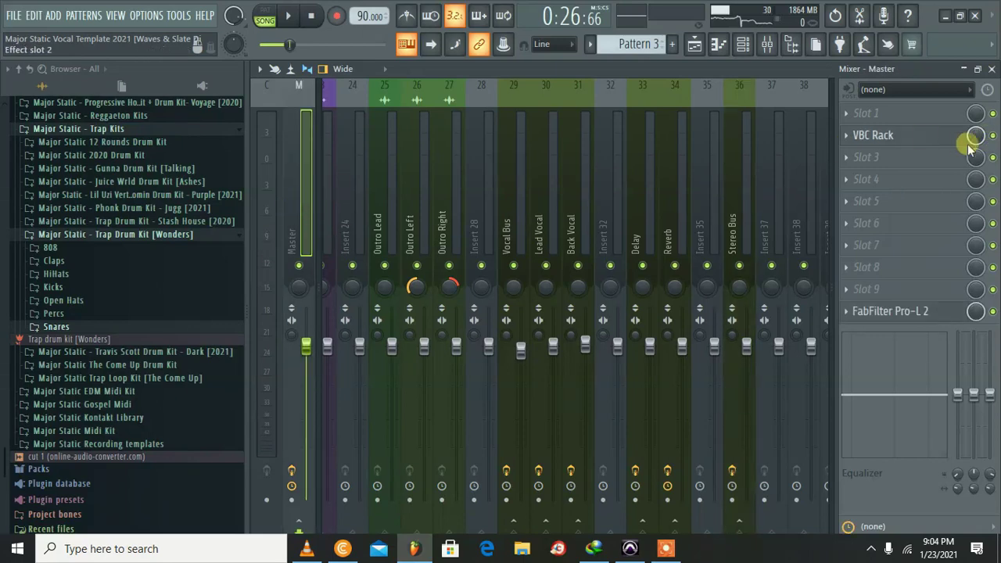
pyautogui.click(993, 135)
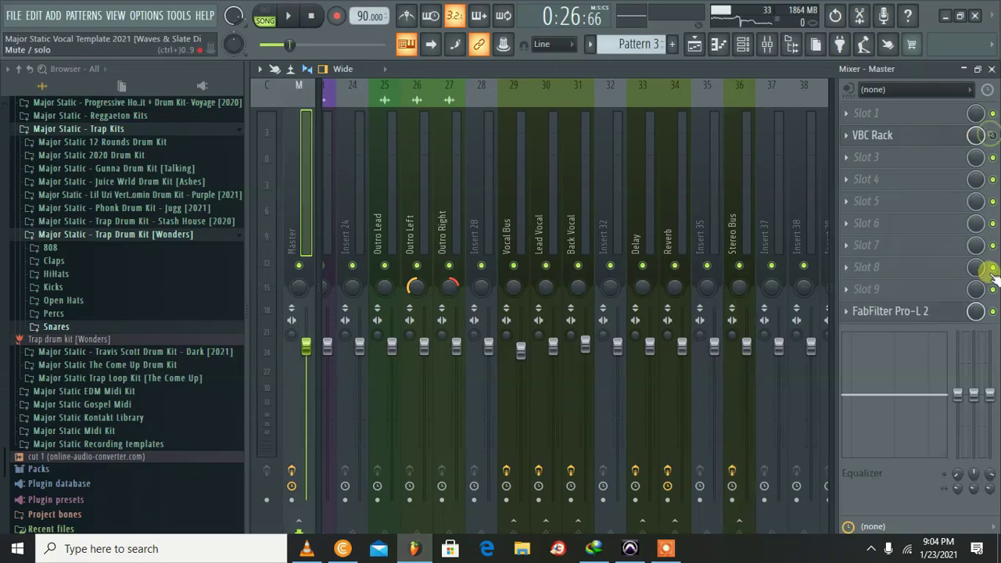
pyautogui.click(993, 312)
pyautogui.press('space')
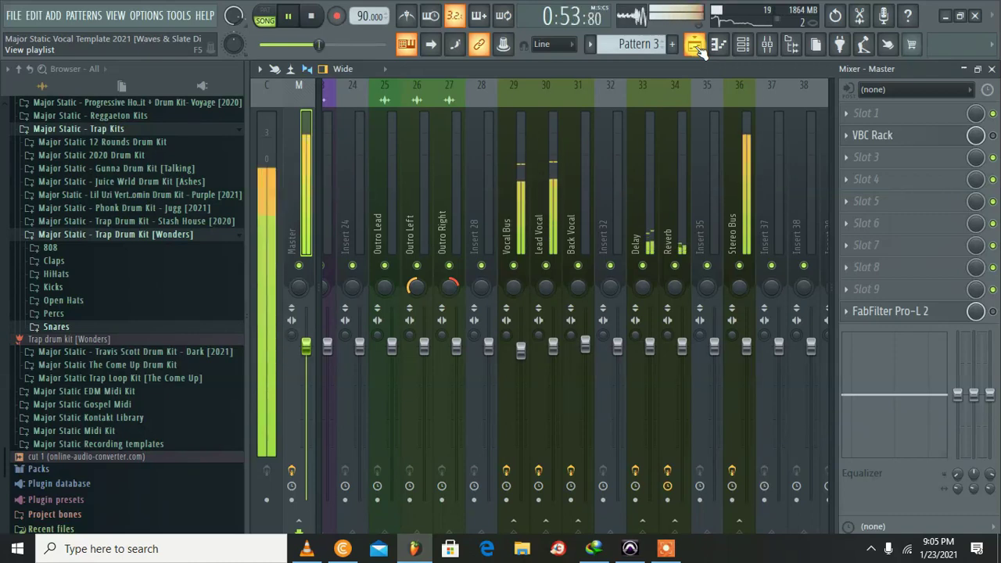
pyautogui.press('space')
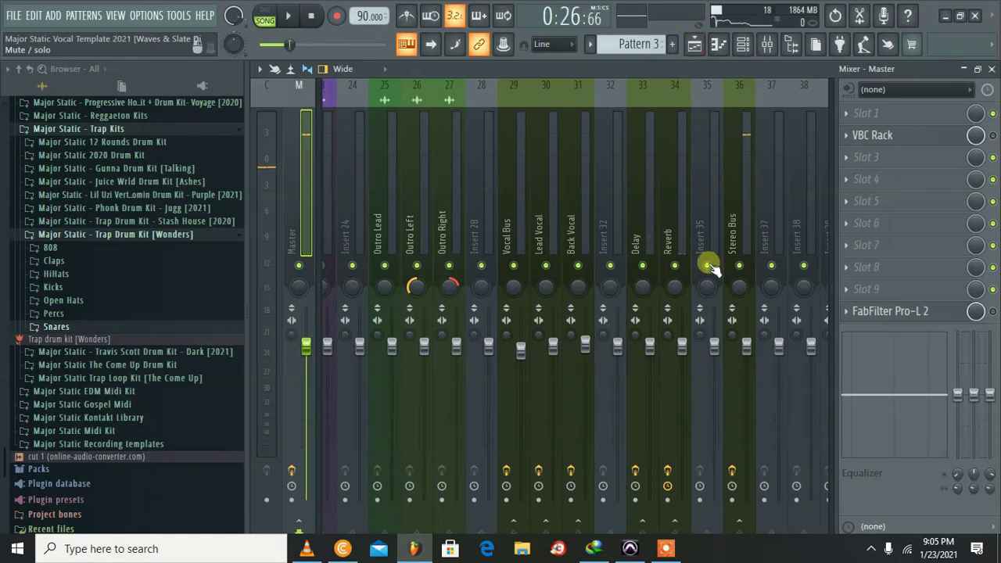
# - Open the Lead Vocal track's Virtual Mix Rack and examine its Virtual Channel, FG-116 and Revival modules
pyautogui.click(505, 193)
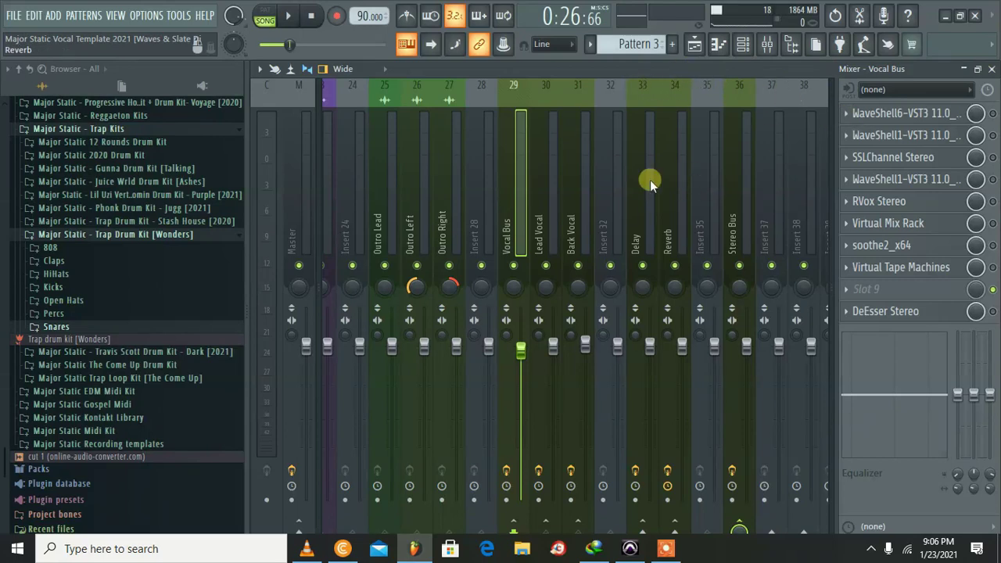
pyautogui.click(559, 192)
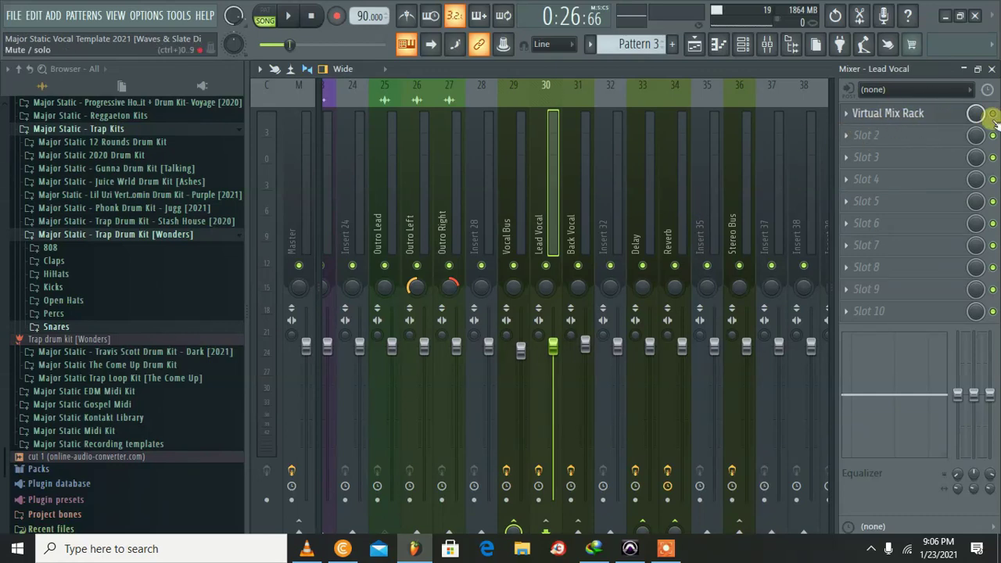
pyautogui.click(888, 113)
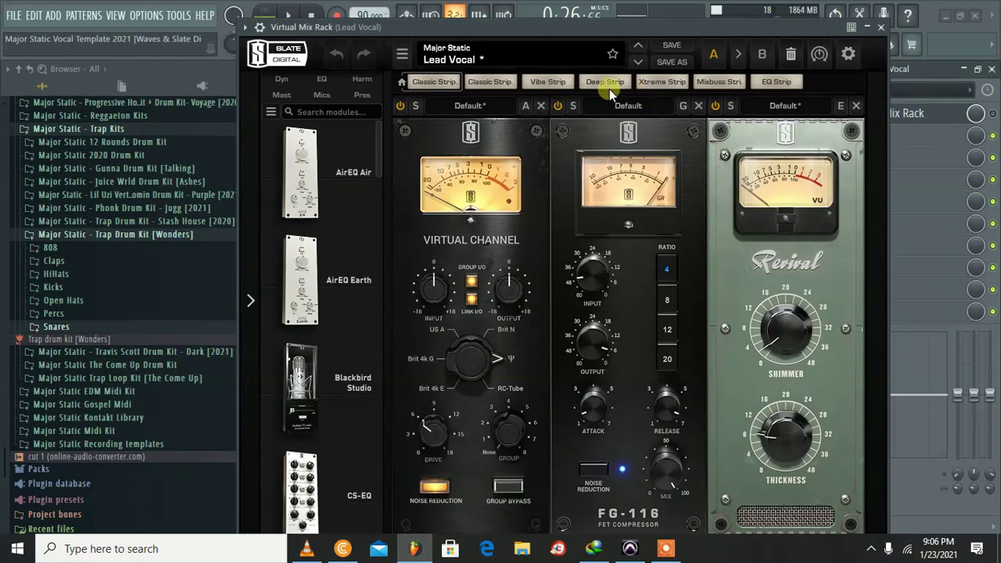
pyautogui.moveTo(575, 27); pyautogui.dragTo(480, 9)
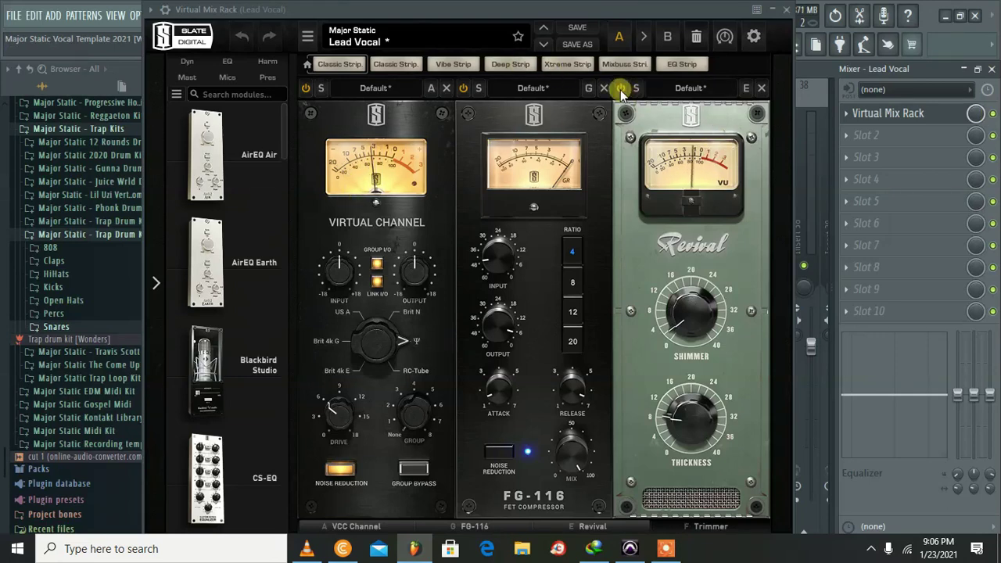
# - Compare the Lead Vocal during playback by switching the FG-116 off and on and turning Revival back on
pyautogui.click(465, 89)
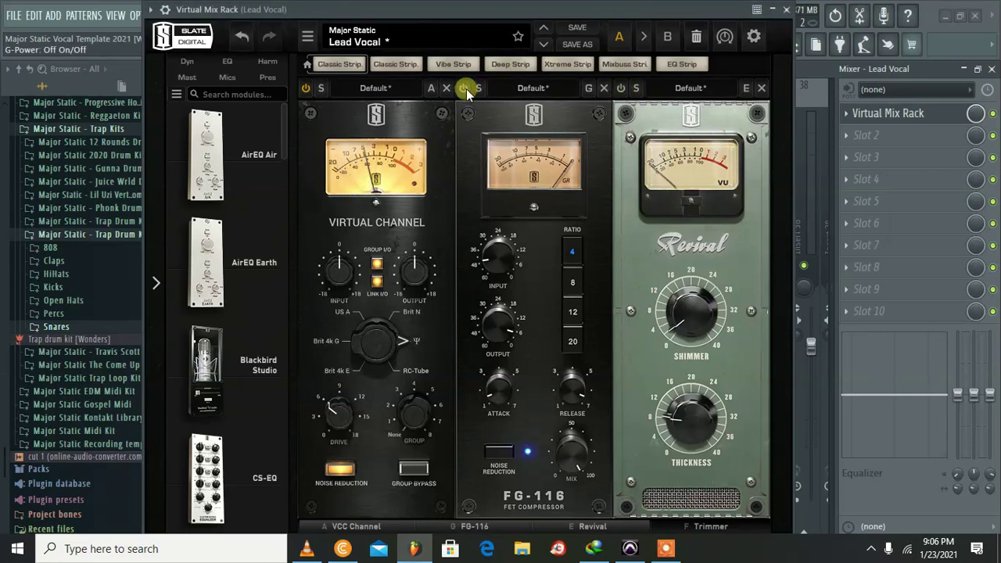
pyautogui.click(465, 89)
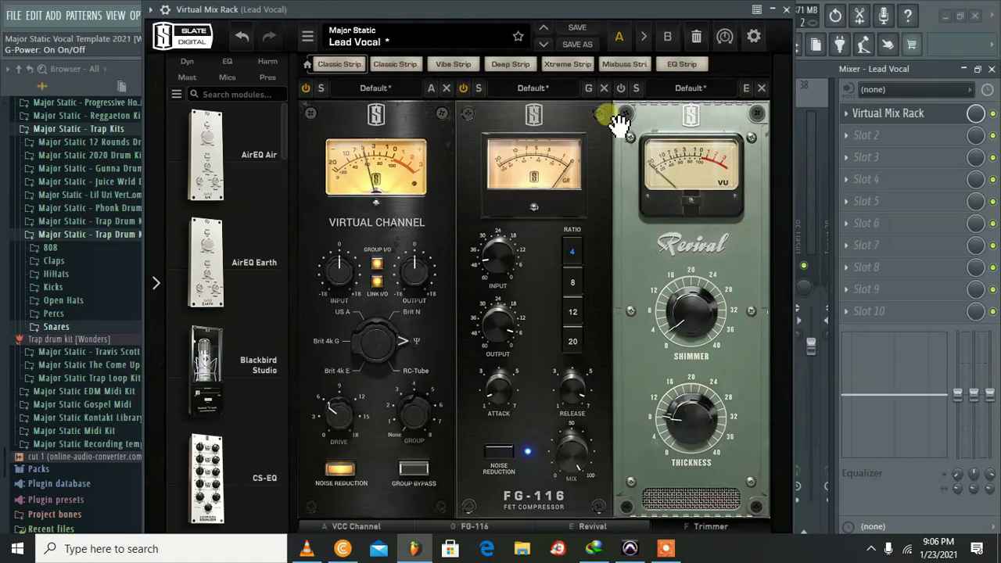
pyautogui.click(621, 88)
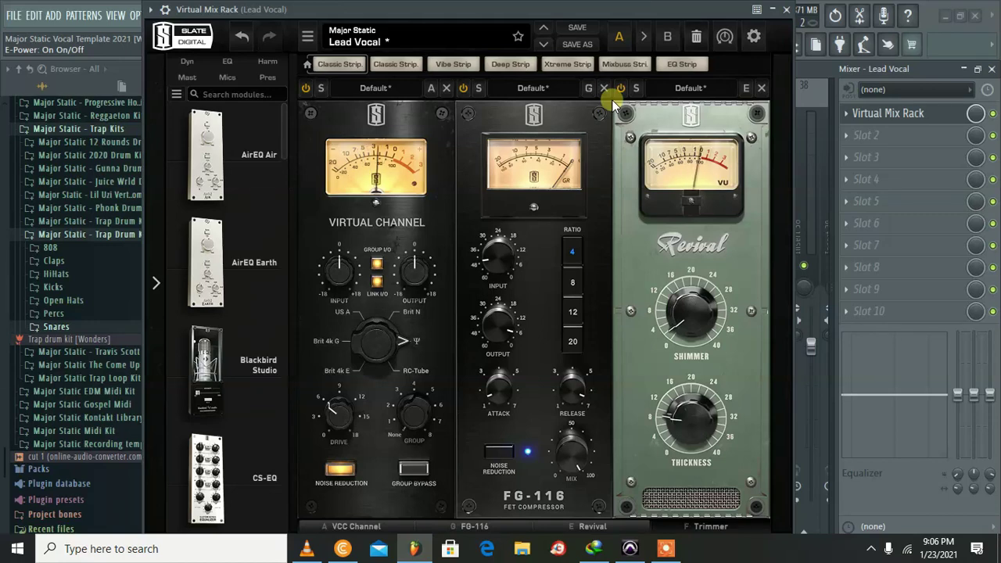
# - Stop playback, examine the FG-116 compressor's settings in the Lead Vocal Virtual Mix Rack, and close the plugin
pyautogui.moveTo(517, 15); pyautogui.dragTo(619, 48)
pyautogui.press('space')
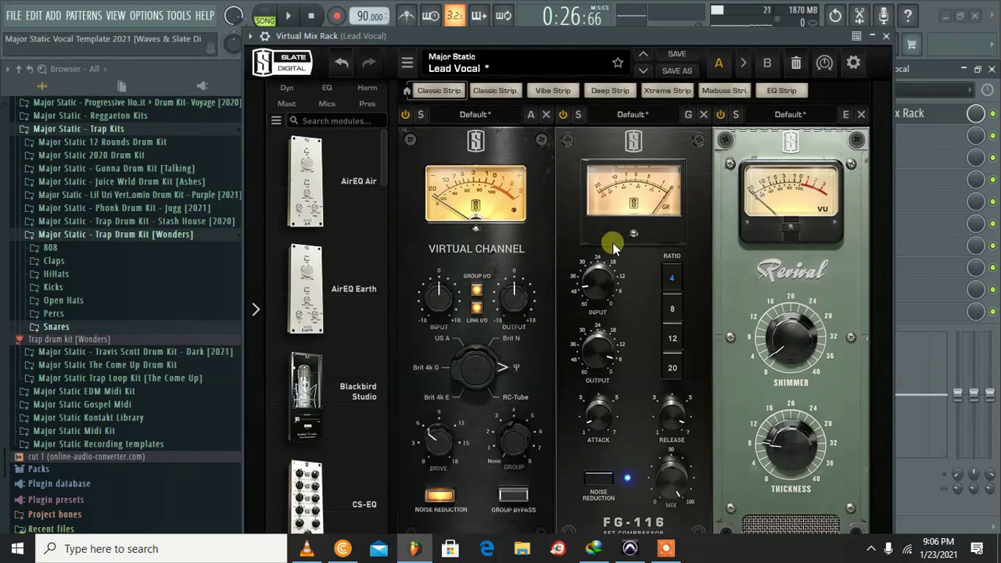
pyautogui.moveTo(593, 285)
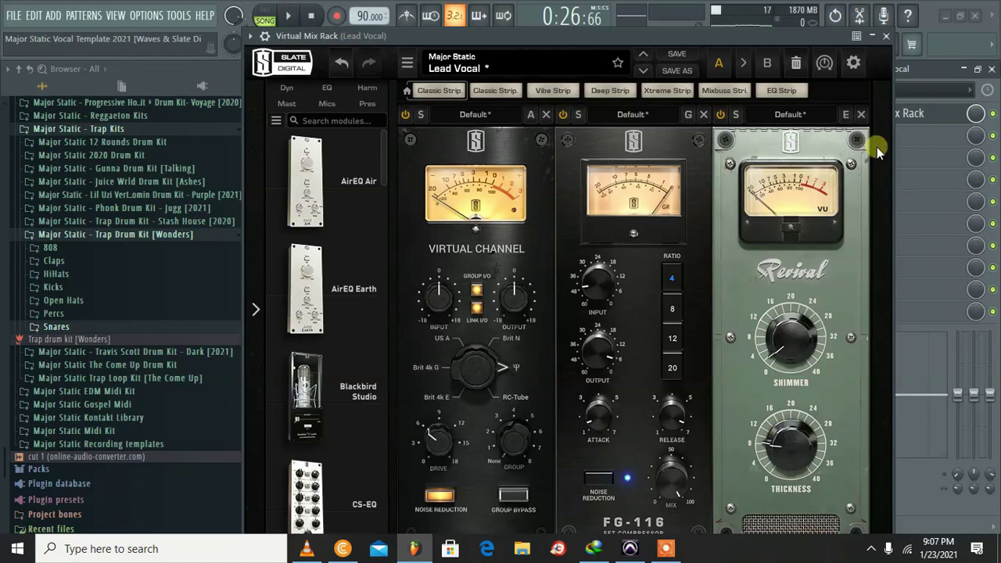
pyautogui.click(887, 39)
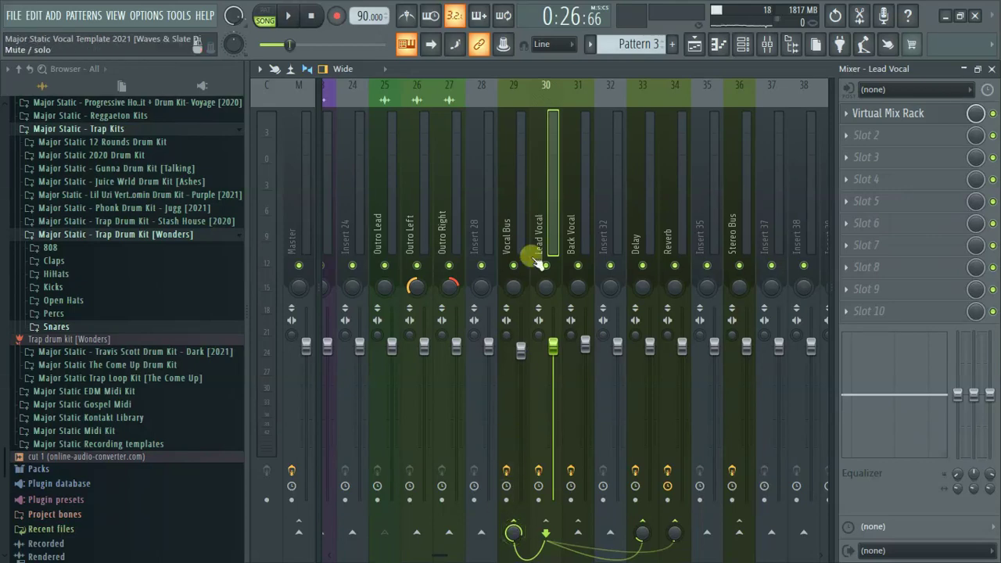
# - Enable the F6 EQ in the Vocal Bus's first effect slot, audition it during playback, and examine its EQ curve
pyautogui.click(520, 218)
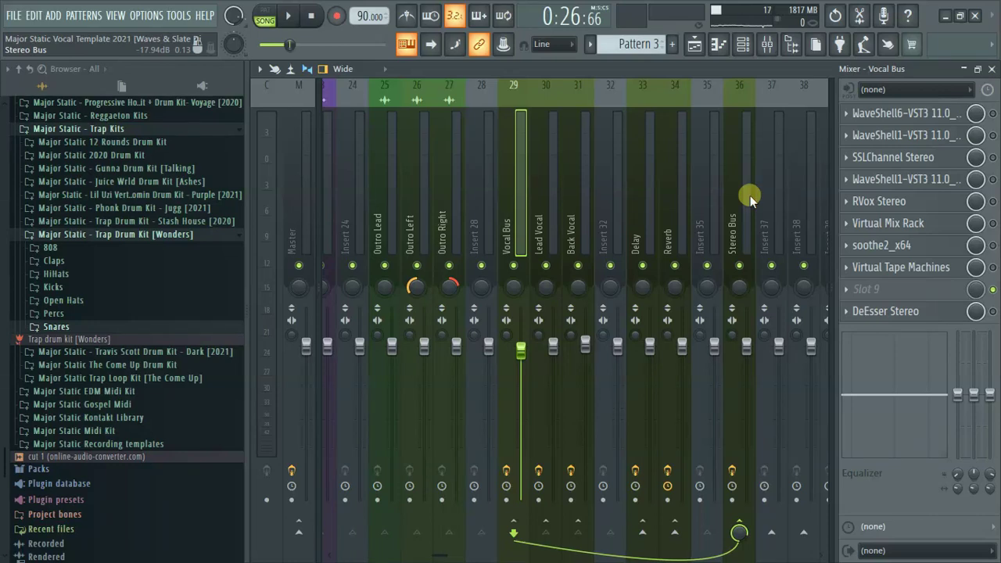
pyautogui.click(939, 113)
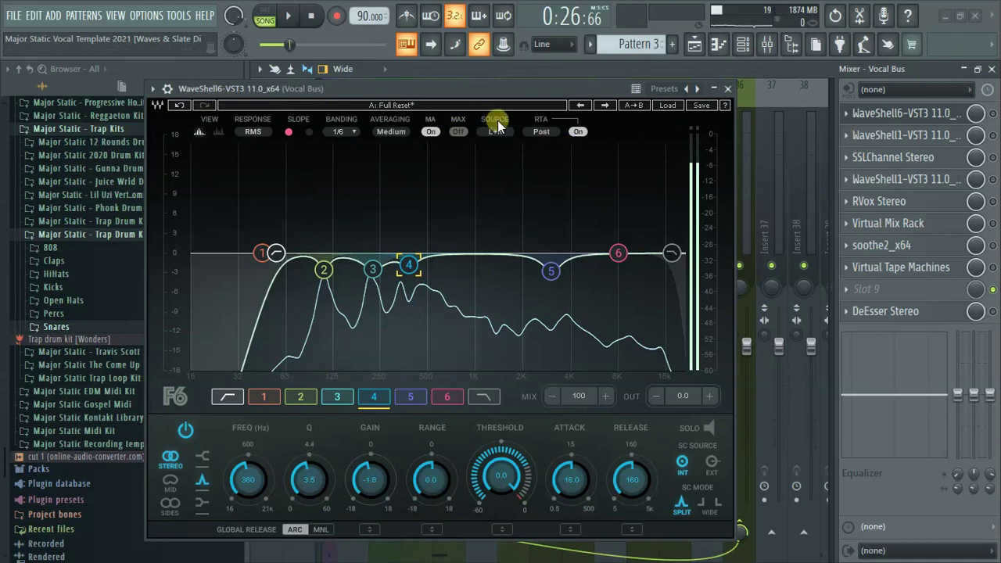
pyautogui.press('space')
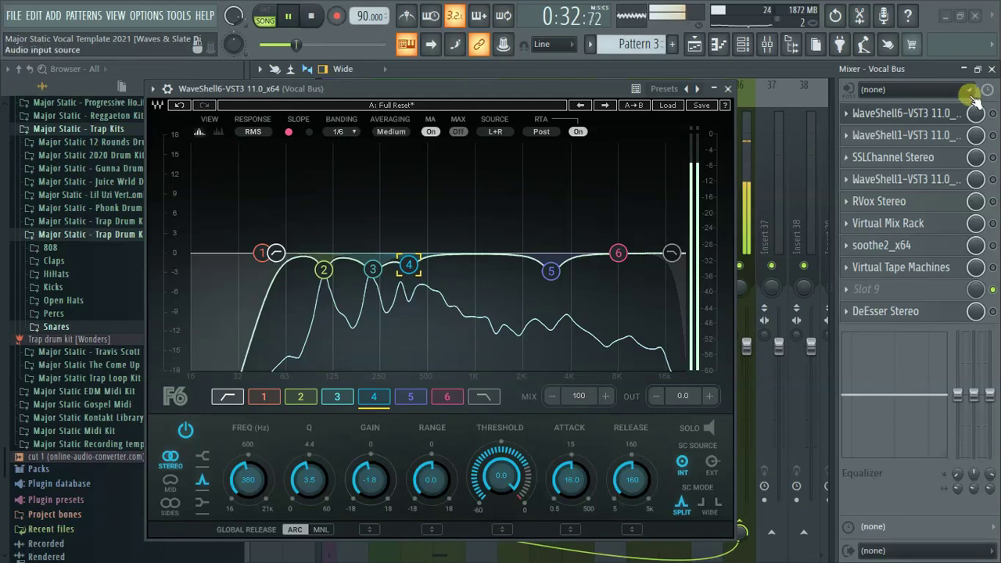
pyautogui.click(992, 113)
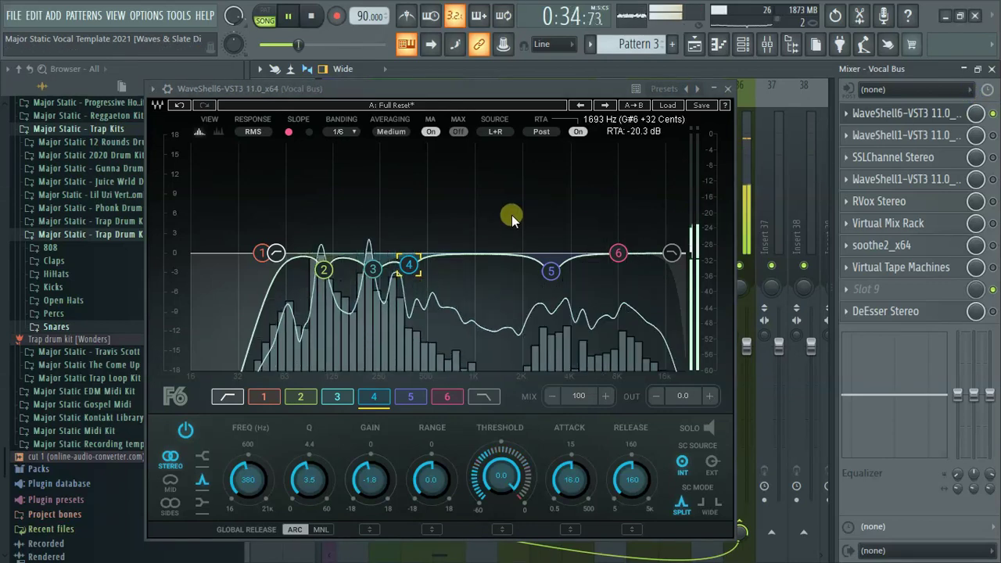
pyautogui.moveTo(386, 97); pyautogui.dragTo(420, 84)
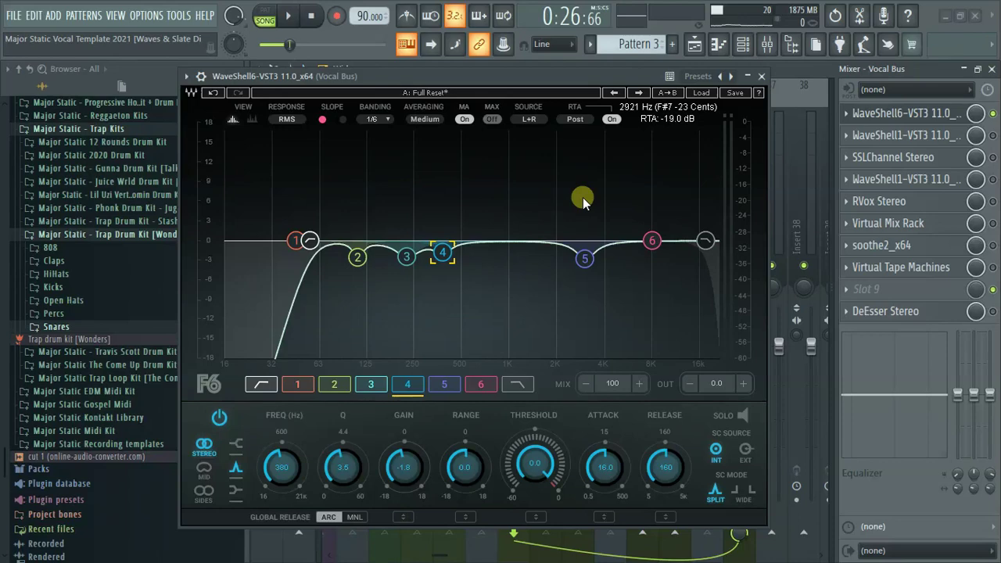
pyautogui.click(892, 113)
# - Enable the CLA-76 compressor on the Vocal Bus, audition it with the song, and examine its input, output, attack and release settings
pyautogui.click(919, 137)
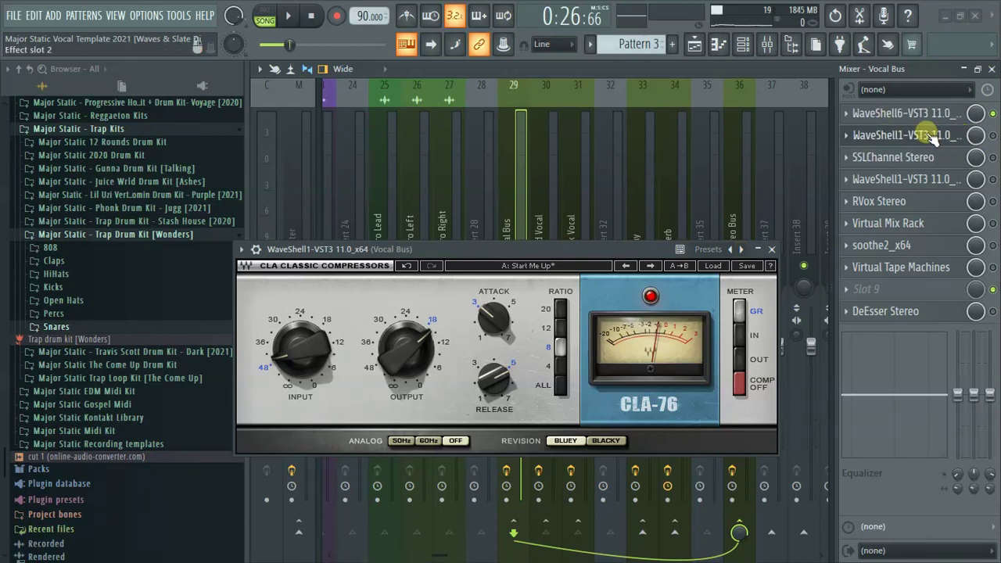
pyautogui.moveTo(491, 250); pyautogui.dragTo(467, 166)
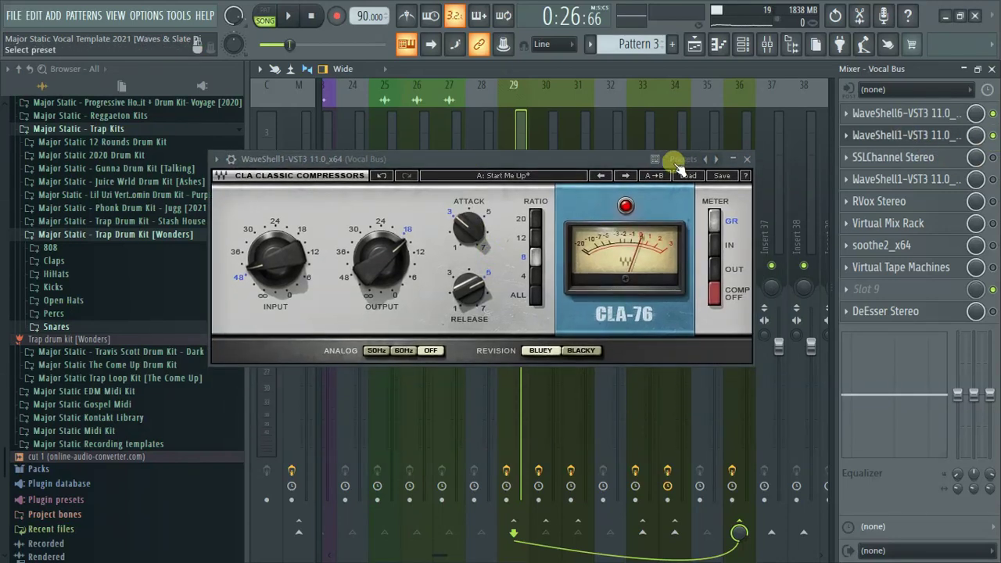
pyautogui.press('space')
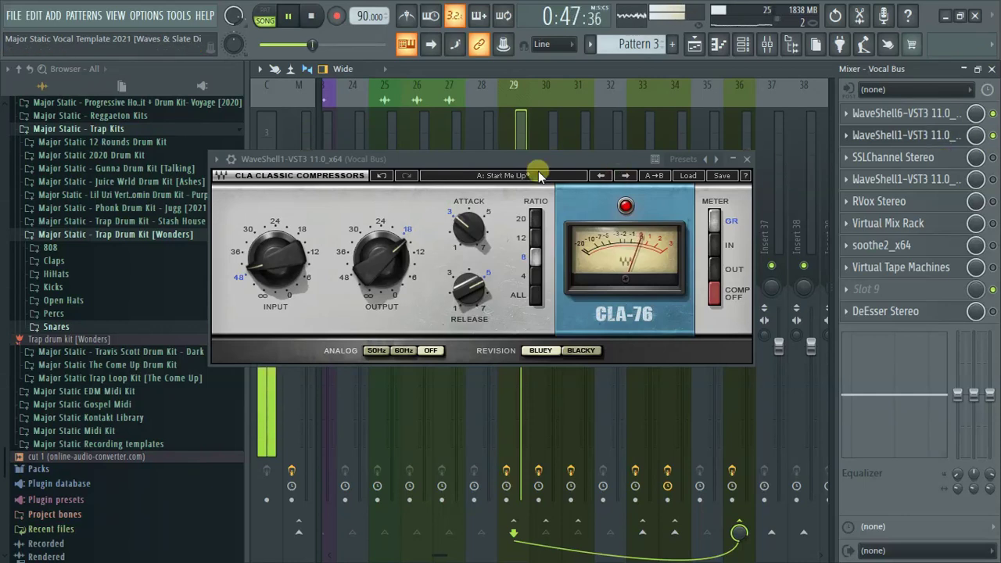
pyautogui.press('space')
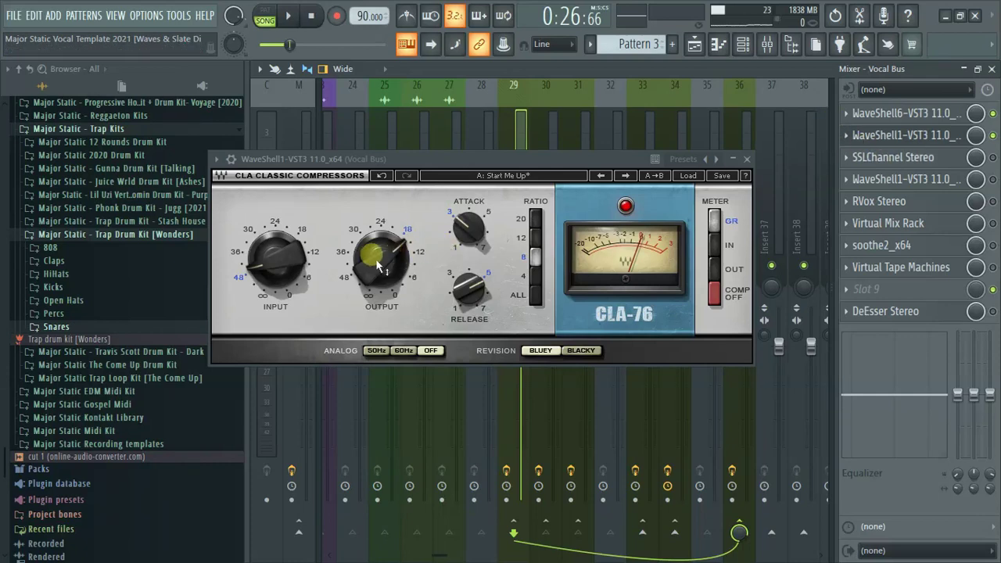
pyautogui.moveTo(379, 273)
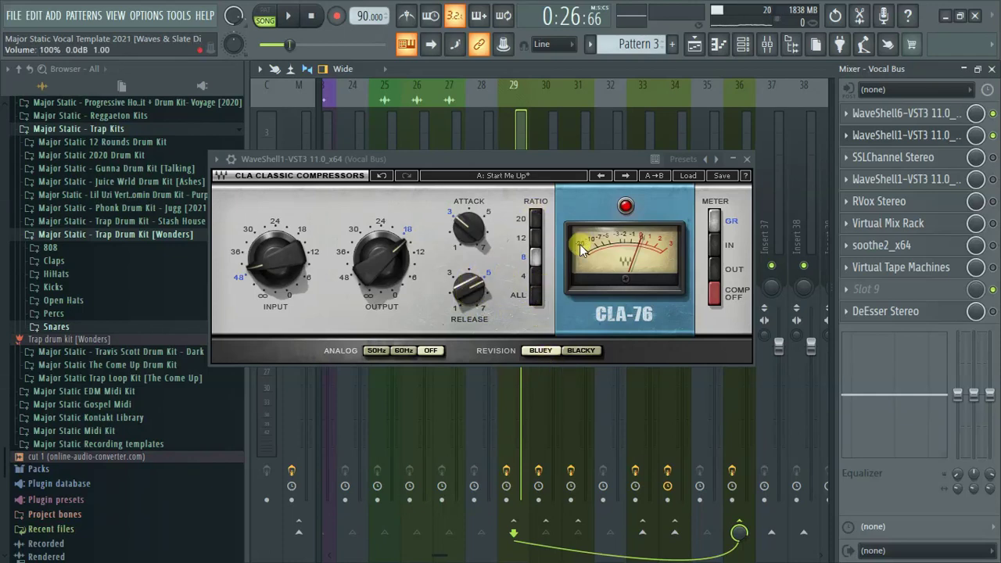
pyautogui.click(908, 137)
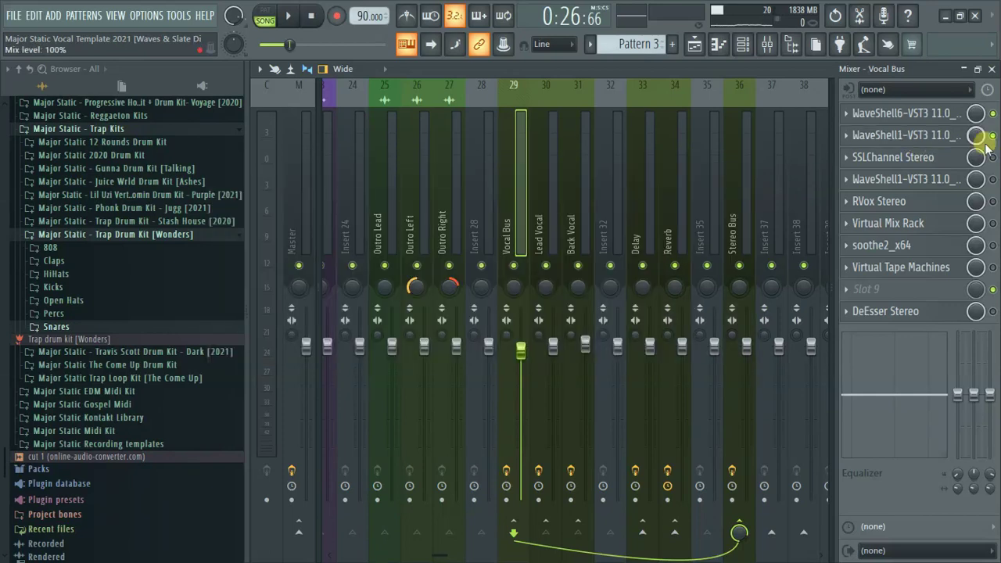
# - Enable the Vocal Bus's SSLChannel and set its compressor threshold to 2.4 dB while the song plays
pyautogui.click(893, 157)
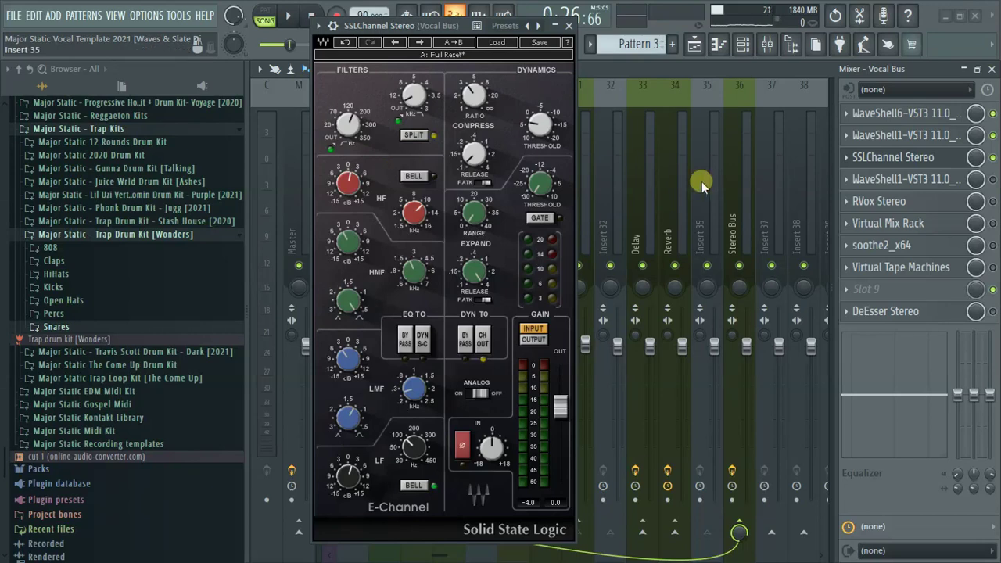
pyautogui.press('space')
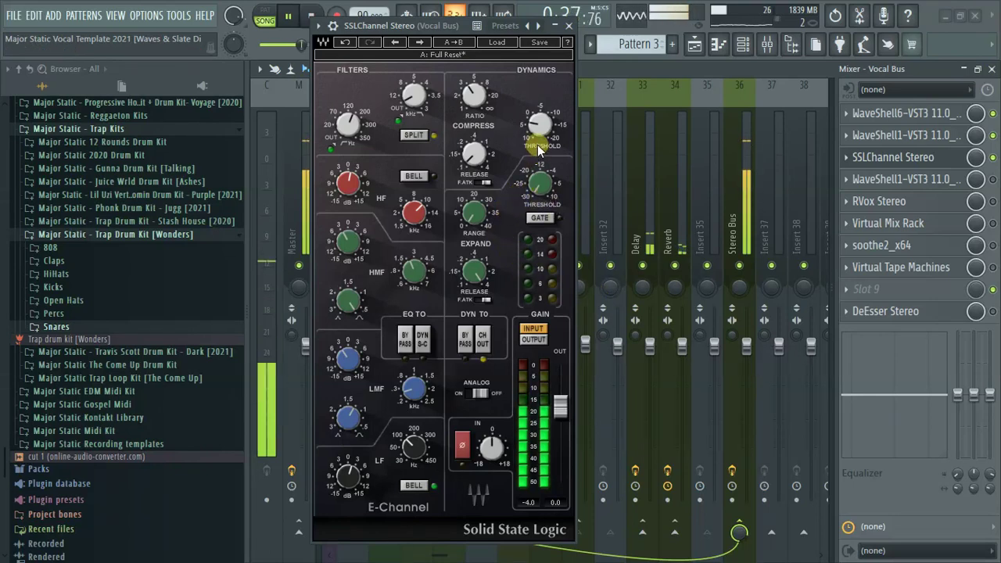
pyautogui.moveTo(557, 136); pyautogui.dragTo(545, 140)
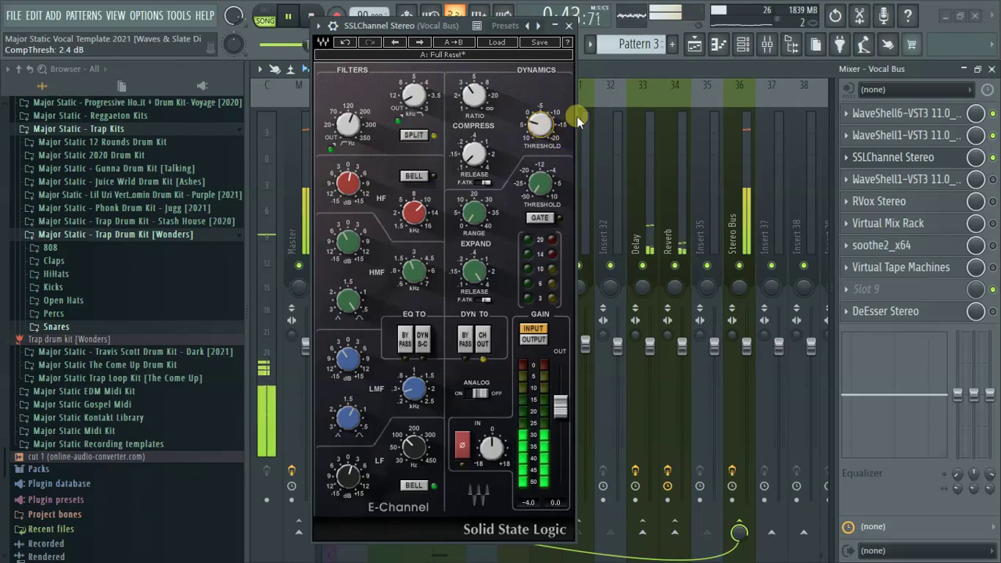
pyautogui.press('space')
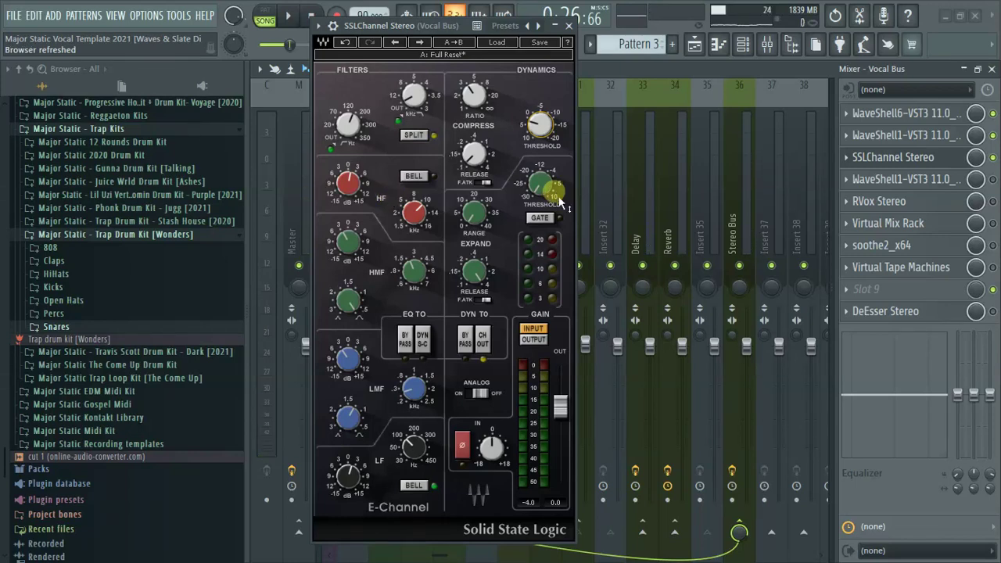
pyautogui.click(916, 164)
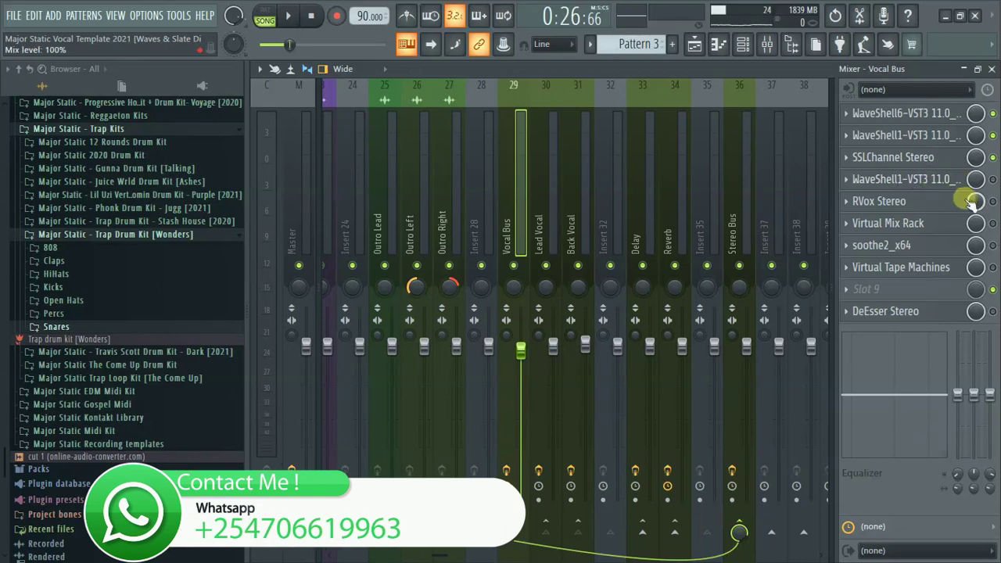
# - Try the SSL G-Master Buss Compressor on the Vocal Bus during playback, checking its threshold and ratio, then bypass it again
pyautogui.click(936, 180)
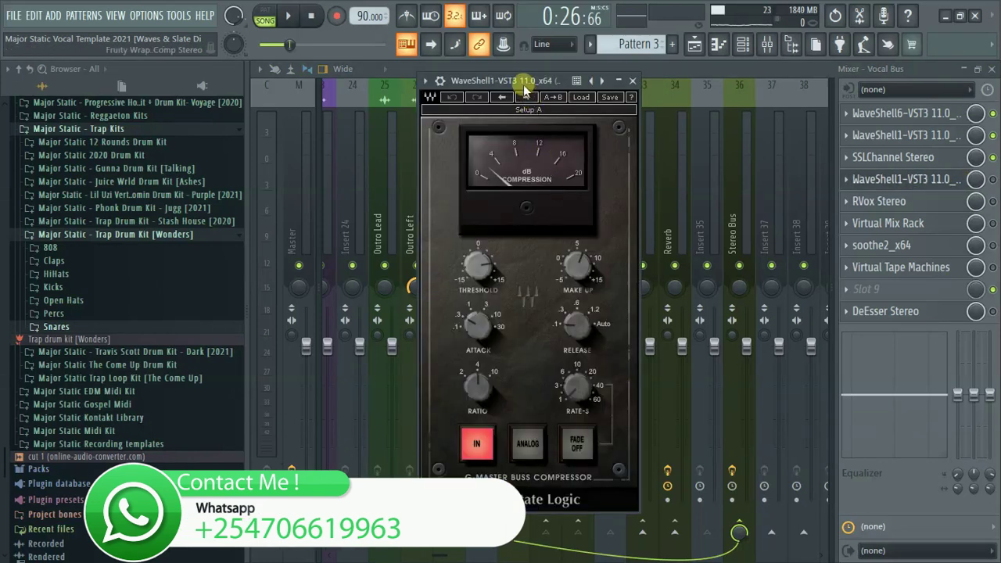
pyautogui.moveTo(521, 81); pyautogui.dragTo(436, 69)
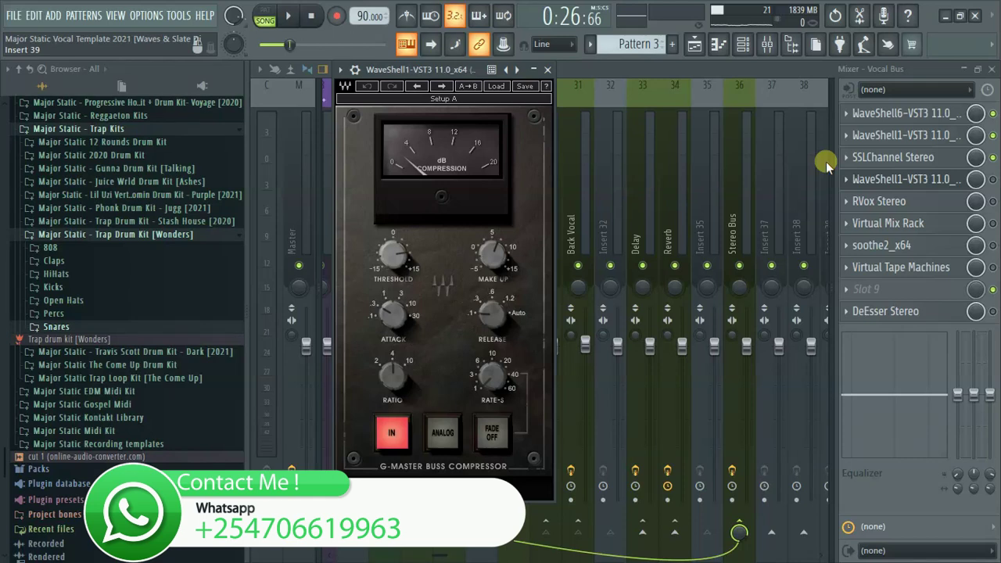
pyautogui.click(992, 179)
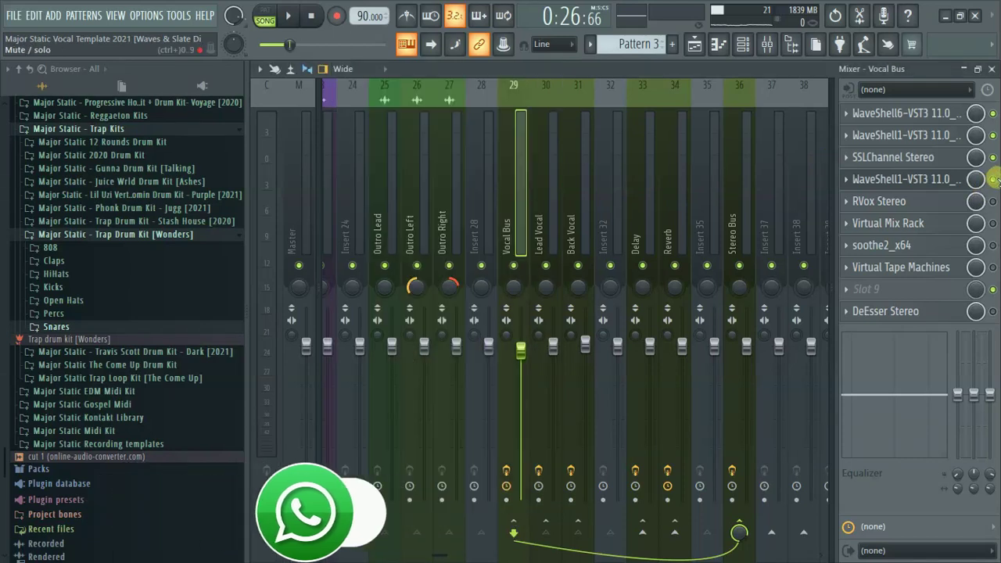
pyautogui.click(906, 179)
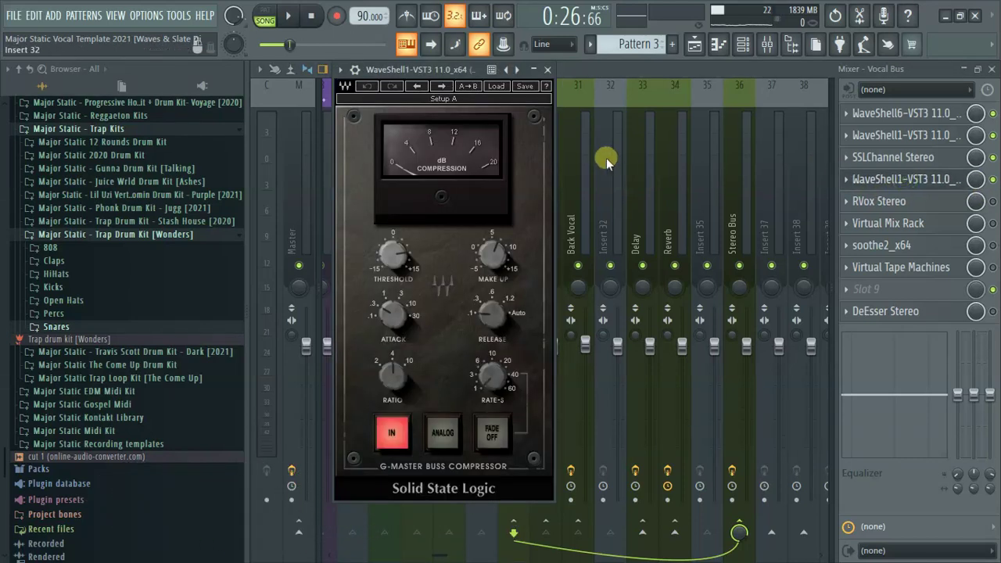
pyautogui.click(340, 70)
pyautogui.click(393, 377)
pyautogui.press('space')
pyautogui.moveTo(406, 252); pyautogui.dragTo(417, 265)
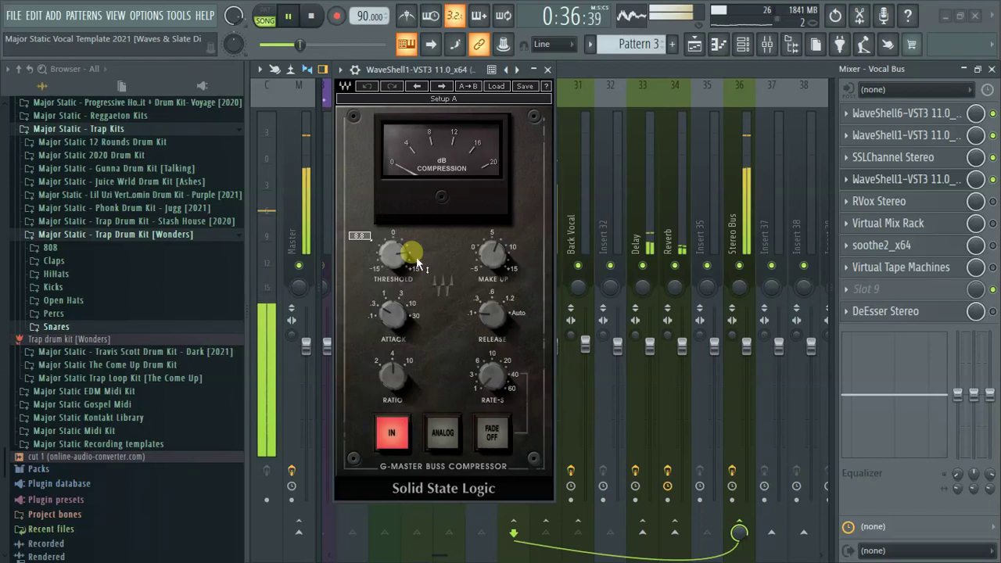
pyautogui.press('space')
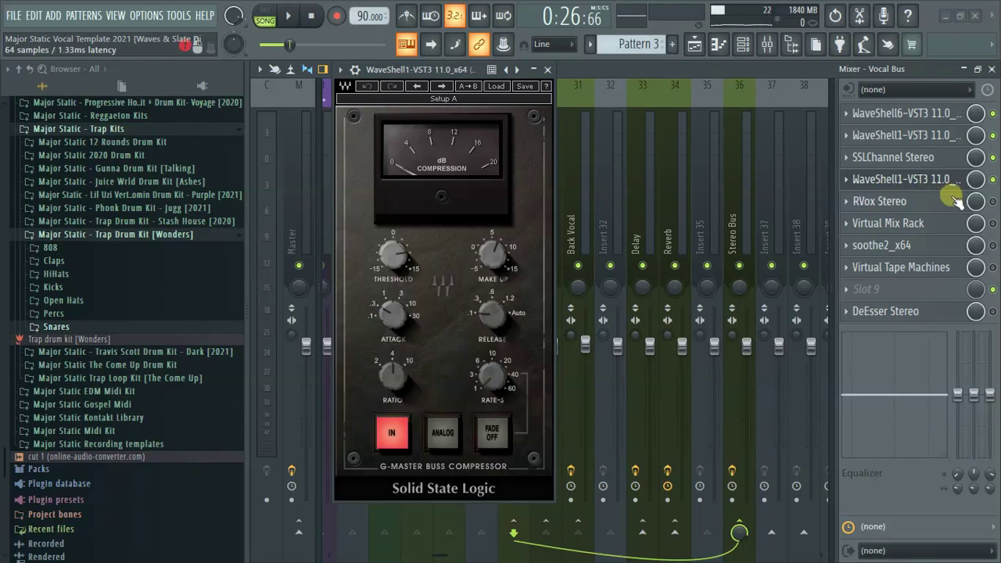
pyautogui.click(914, 180)
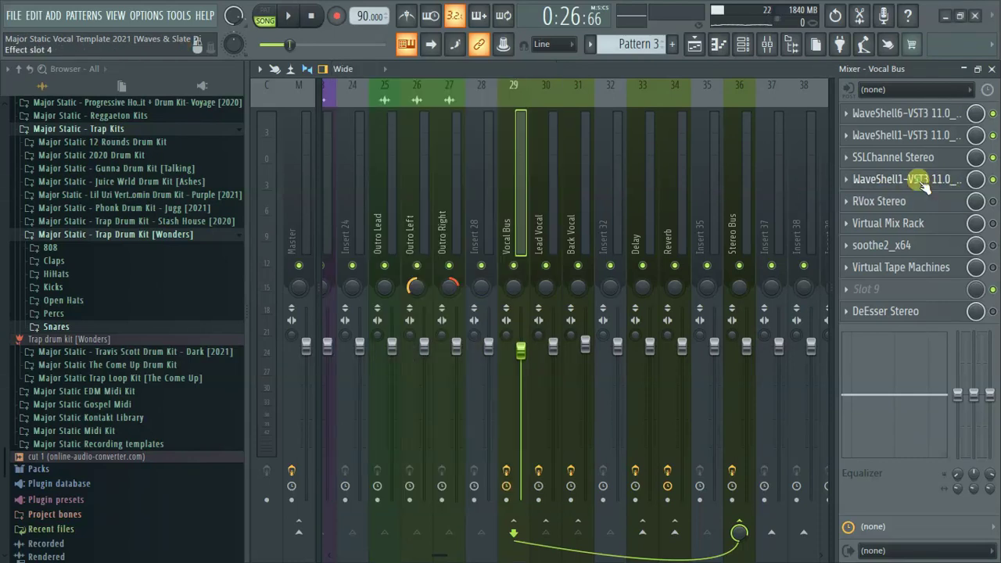
pyautogui.click(994, 181)
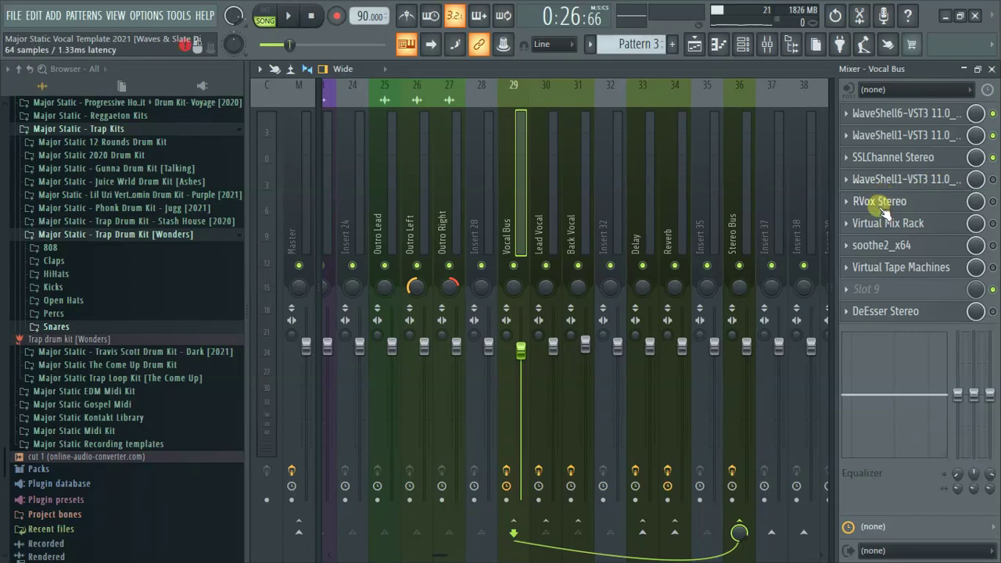
# - Enable RVox on the Vocal Bus, audition its compression during playback, and close the plugin
pyautogui.click(993, 201)
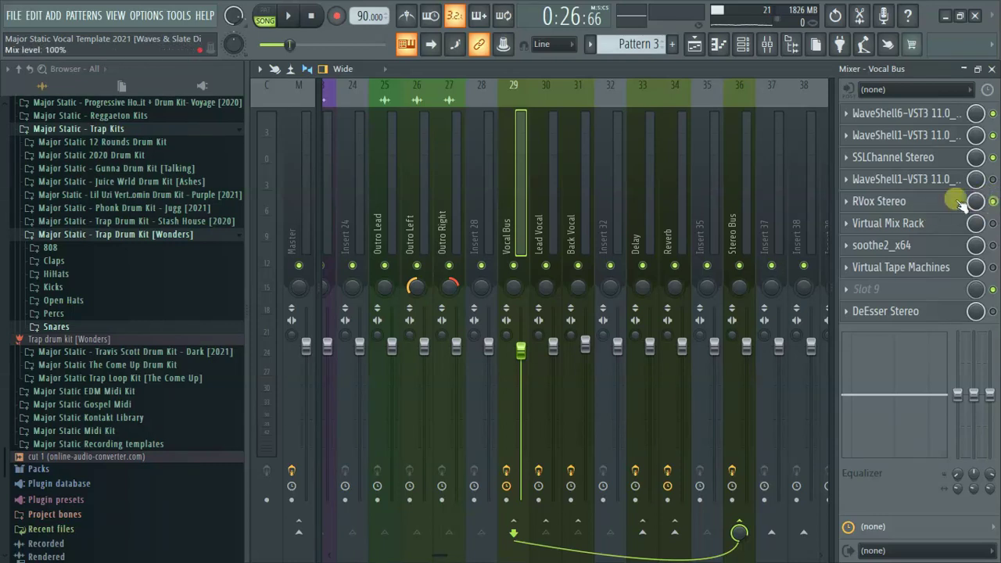
pyautogui.click(876, 201)
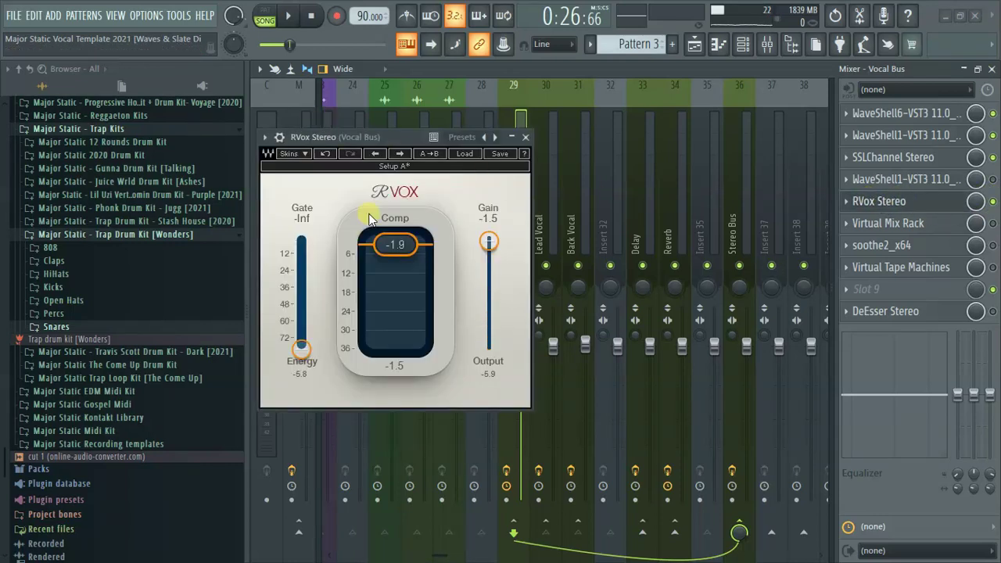
pyautogui.press('space')
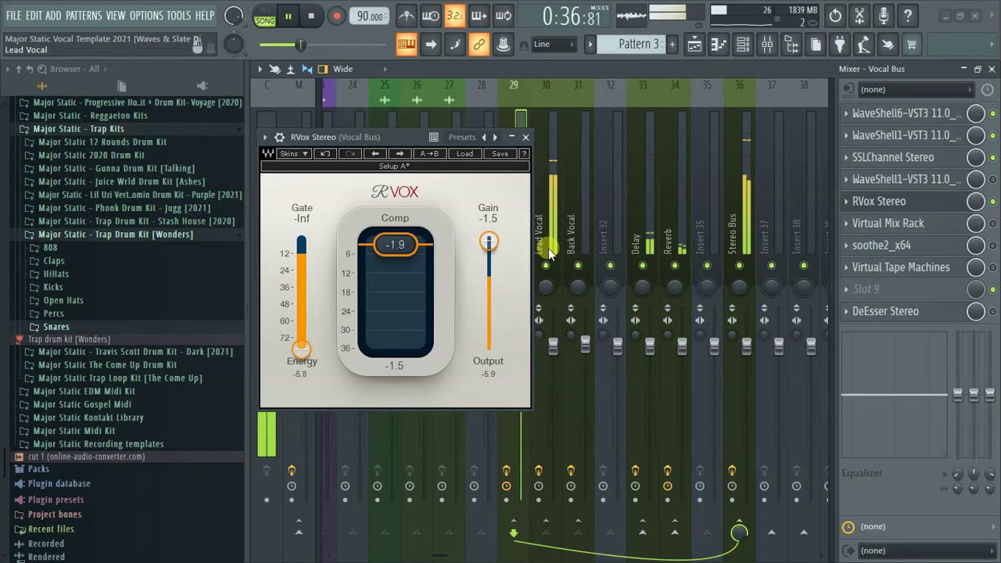
pyautogui.press('space')
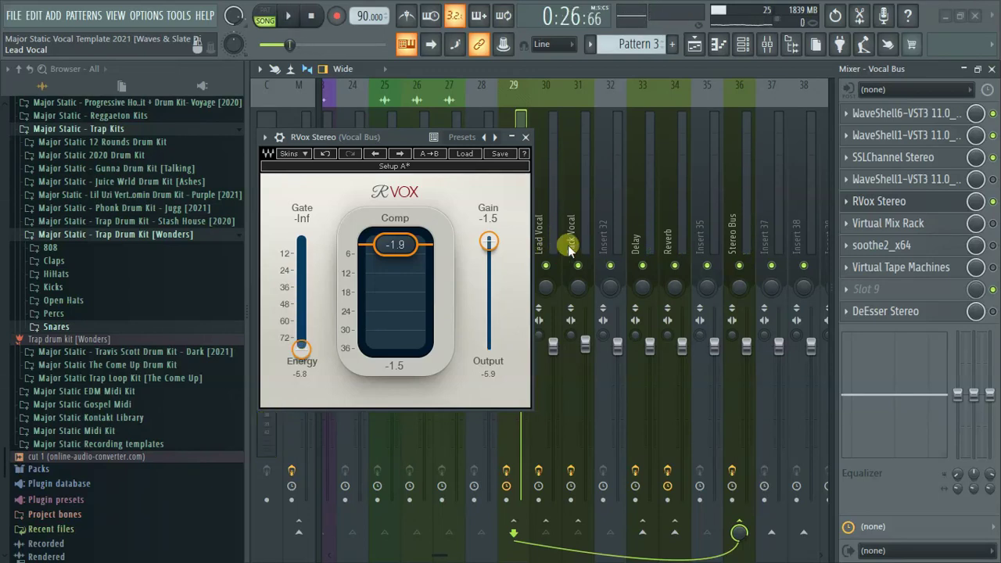
pyautogui.click(937, 205)
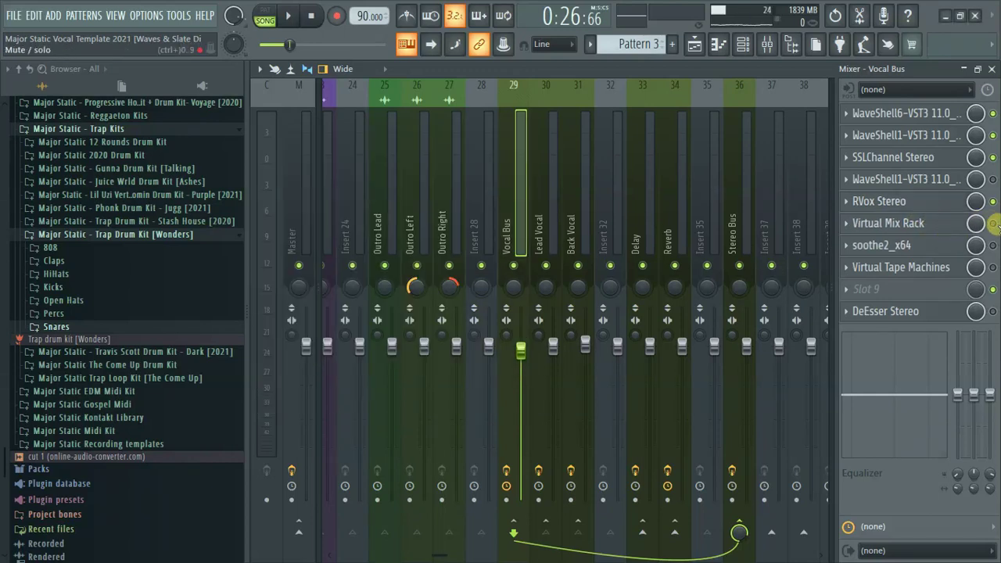
# - Enable the Vocal Bus's Virtual Mix Rack, review its module chain, and switch off its Hollywood, CS-EQ and FG-Stress modules
pyautogui.click(912, 228)
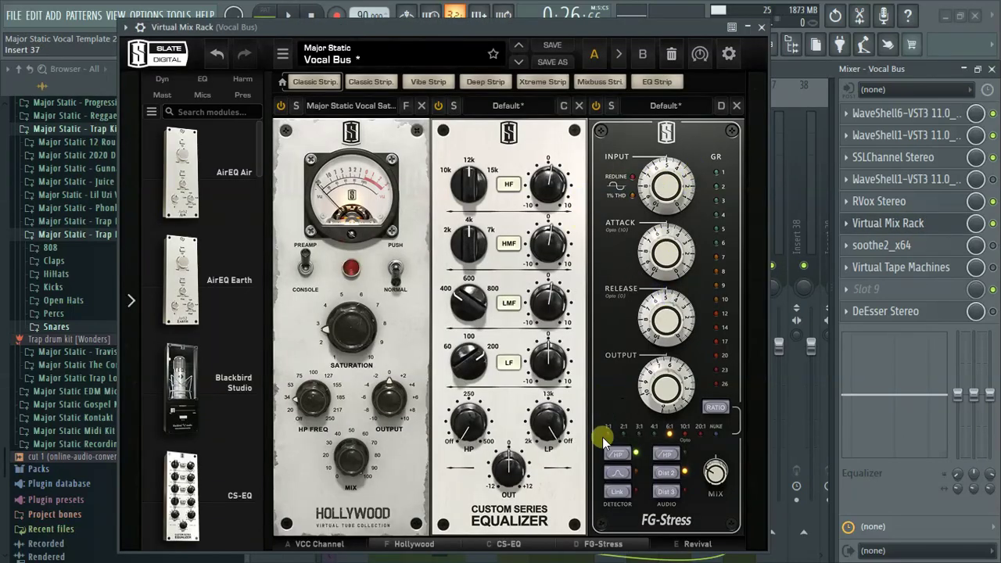
pyautogui.click(698, 541)
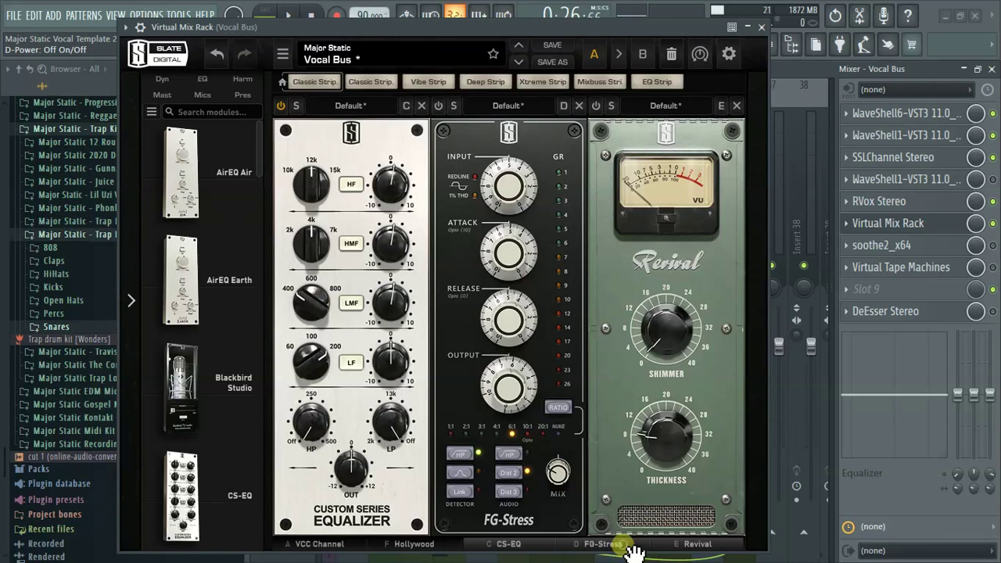
pyautogui.click(401, 544)
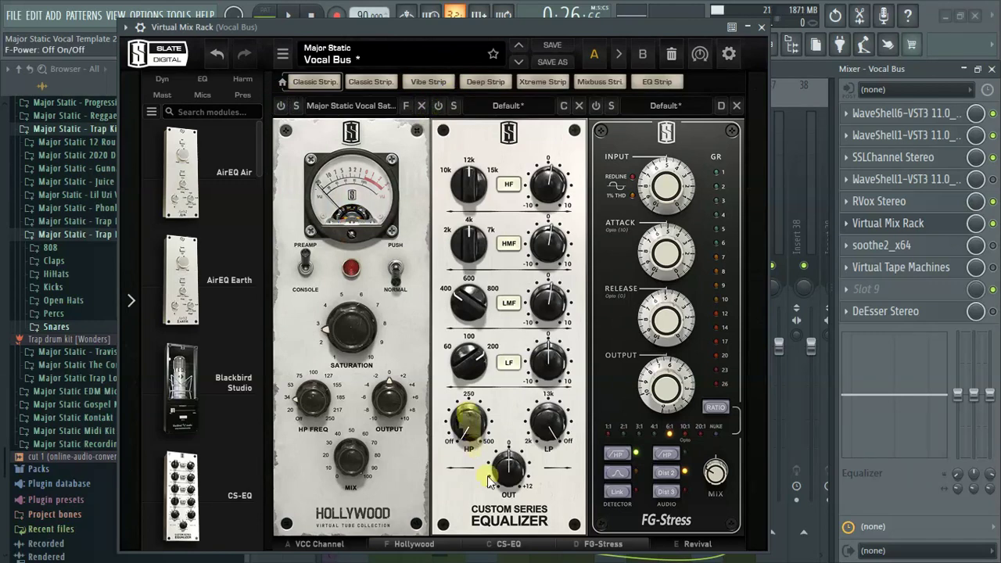
pyautogui.click(313, 548)
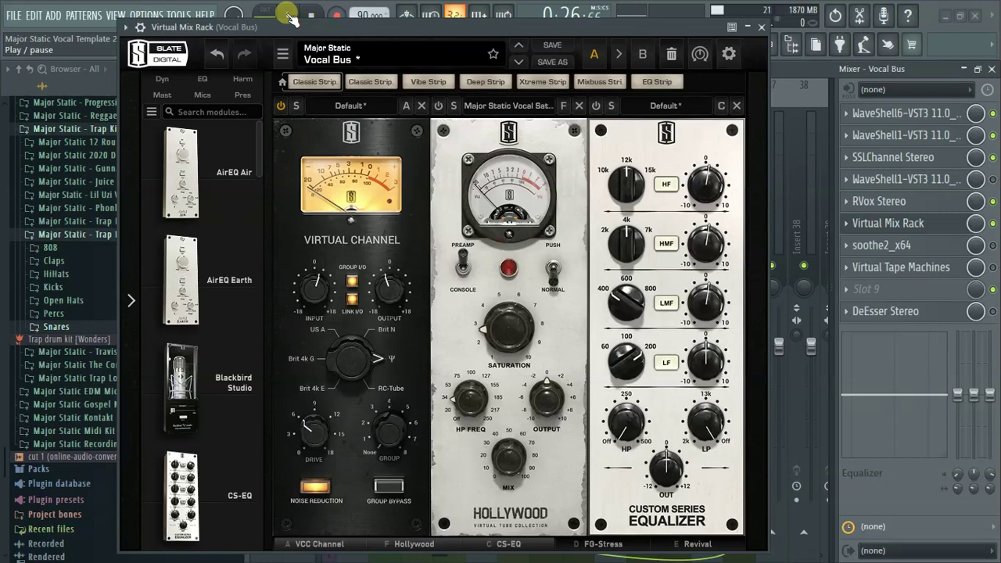
# - Switch the Hollywood, CS-EQ and FG-Stress modules back on in the Vocal Bus's Virtual Mix Rack during playback, checking FG-Stress's mix amount
pyautogui.click(439, 106)
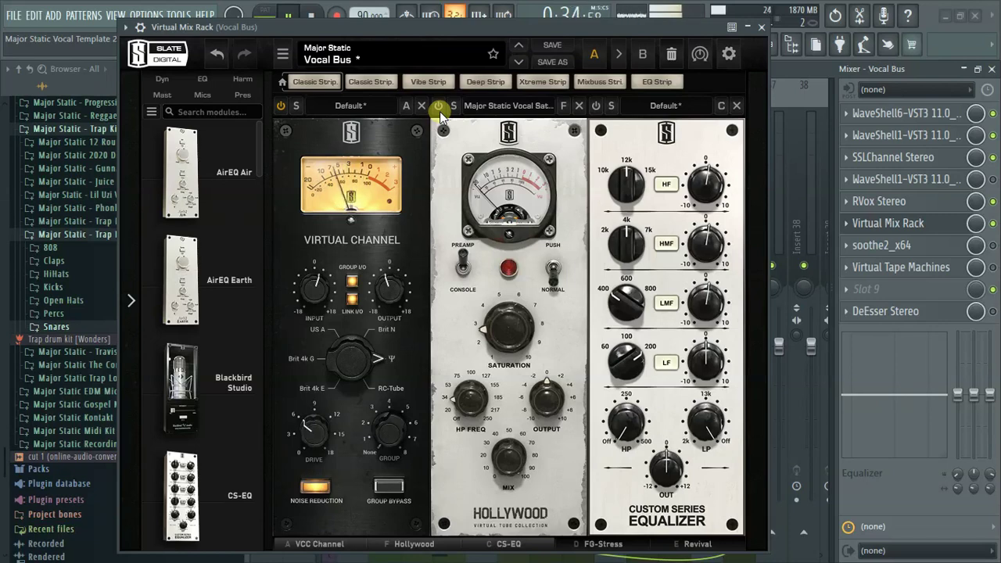
pyautogui.click(440, 108)
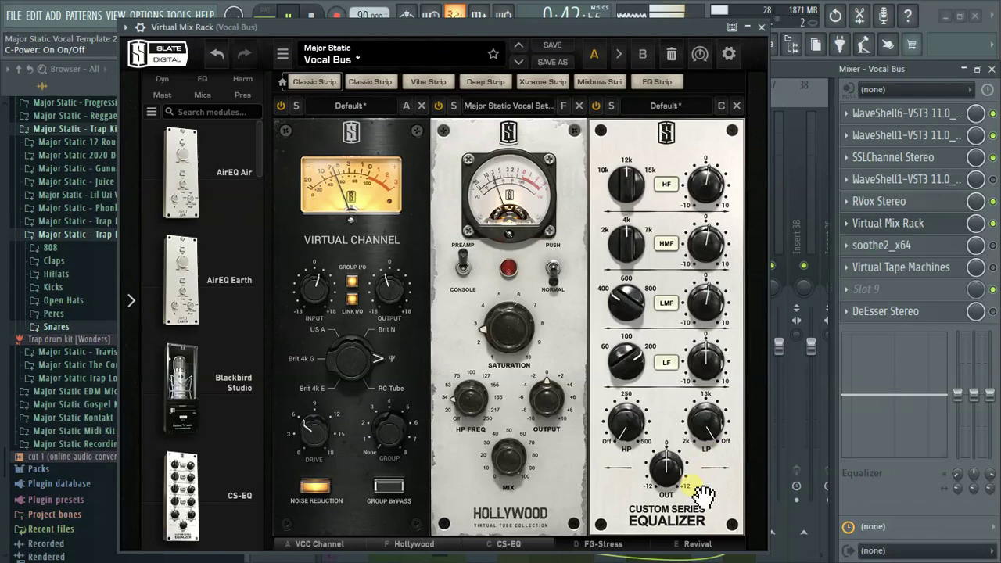
pyautogui.click(611, 545)
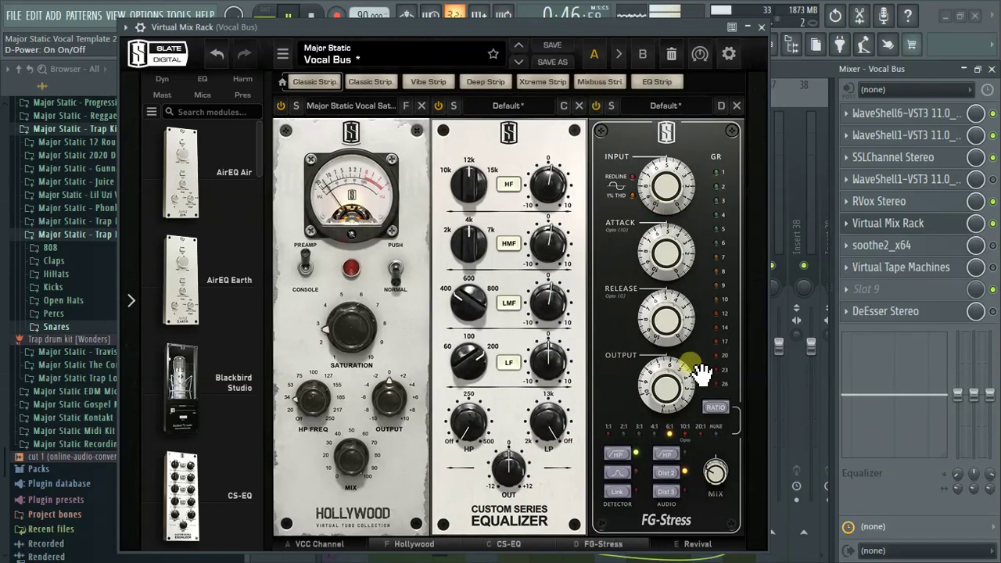
pyautogui.moveTo(717, 509)
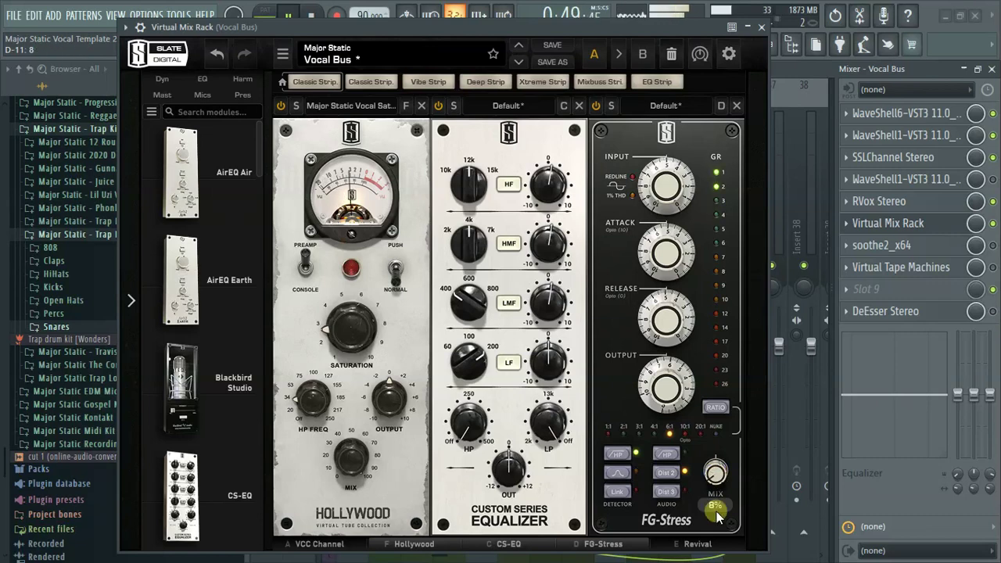
pyautogui.moveTo(717, 515); pyautogui.dragTo(715, 470)
# - Review the Revival module's shimmer and thickness during playback, close the Vocal Bus's Virtual Mix Rack, and stop the song
pyautogui.click(676, 546)
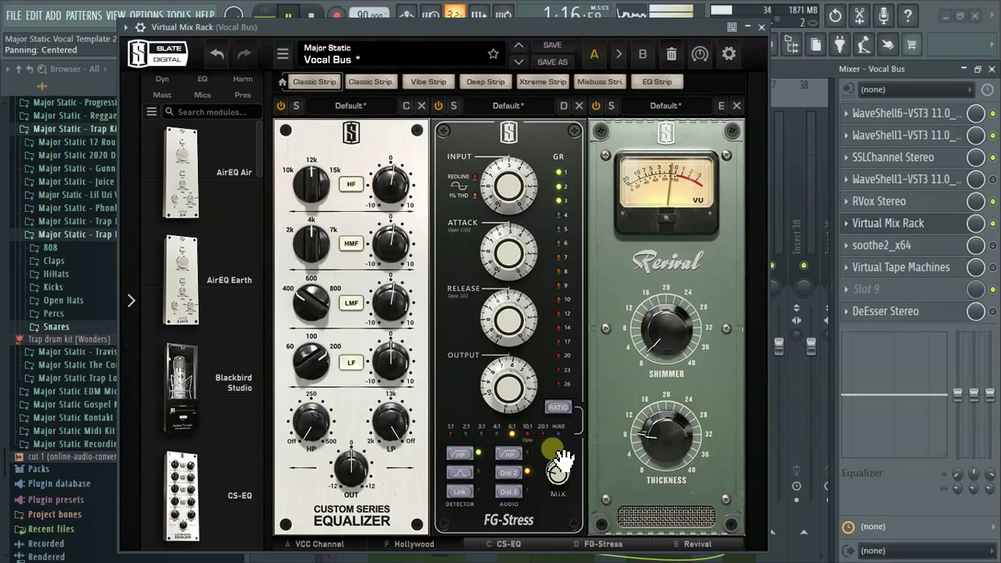
pyautogui.click(892, 223)
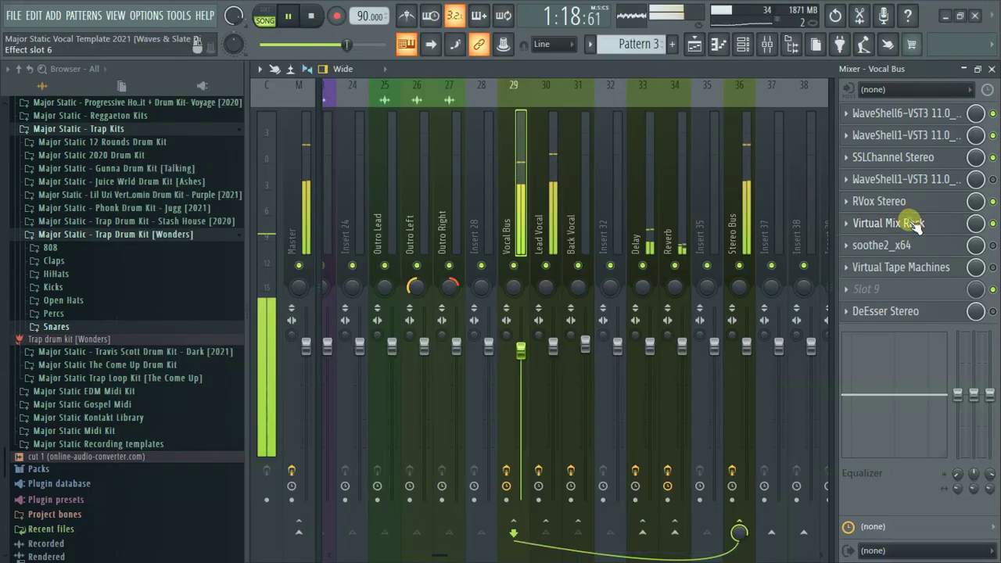
pyautogui.press('space')
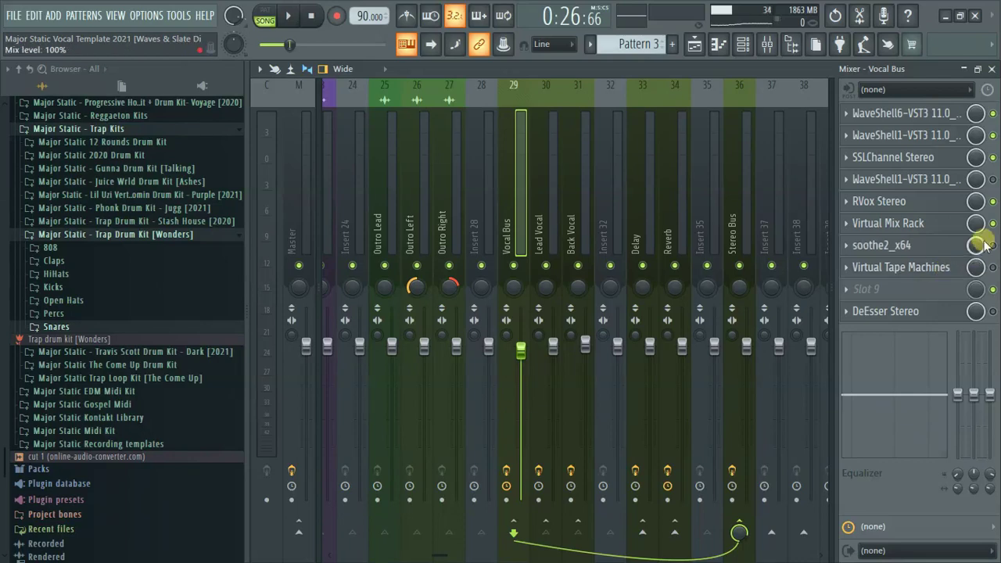
# - Review the soothe2 settings on the Vocal Bus, close the plugin, and enable it while the song plays
pyautogui.click(896, 255)
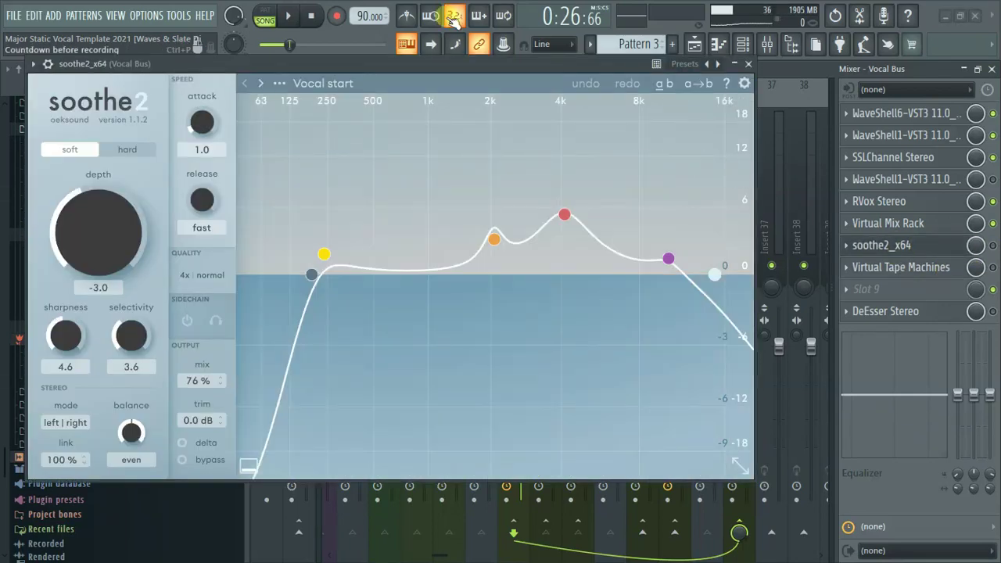
pyautogui.moveTo(559, 64); pyautogui.dragTo(623, 88)
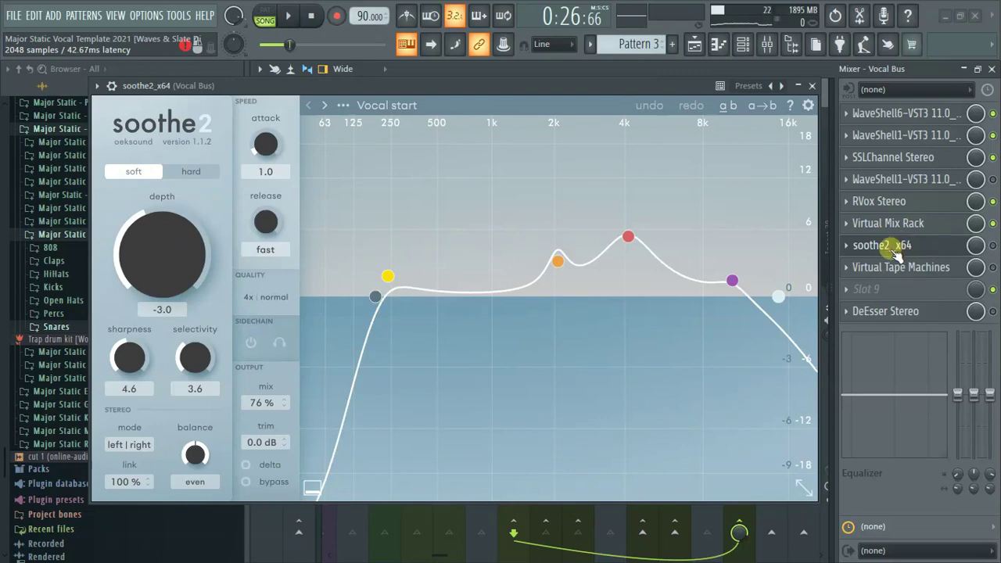
pyautogui.click(905, 246)
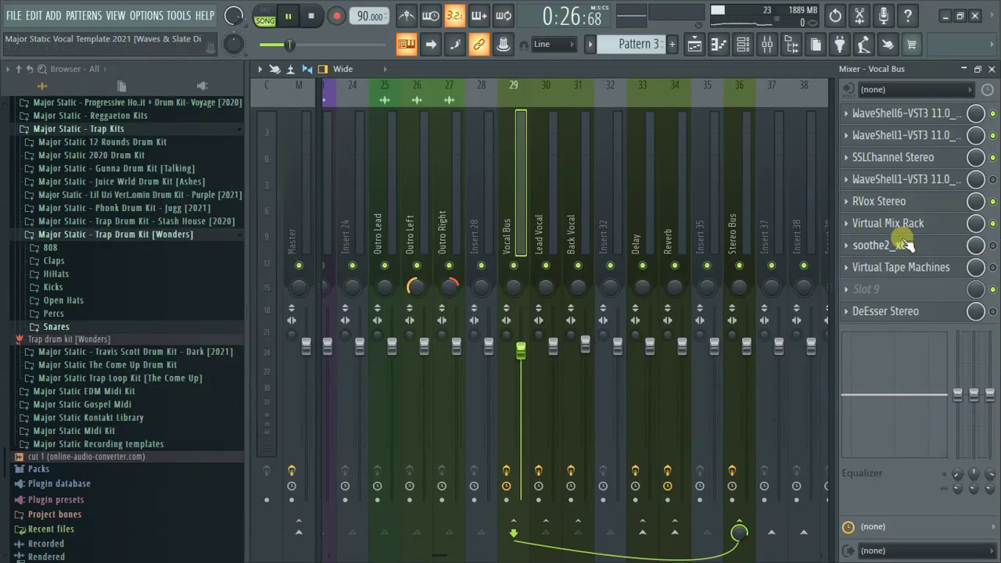
pyautogui.press('space')
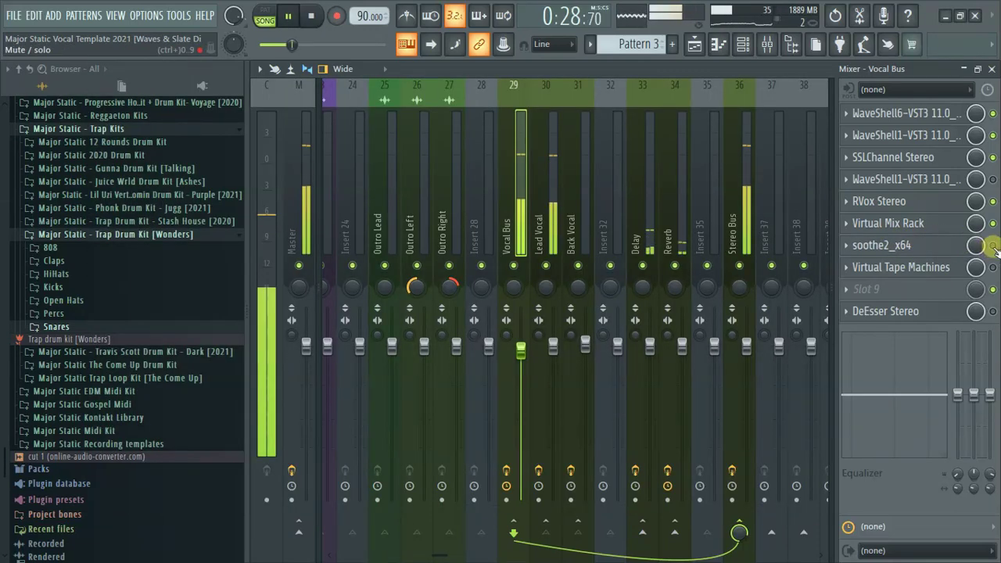
pyautogui.click(904, 246)
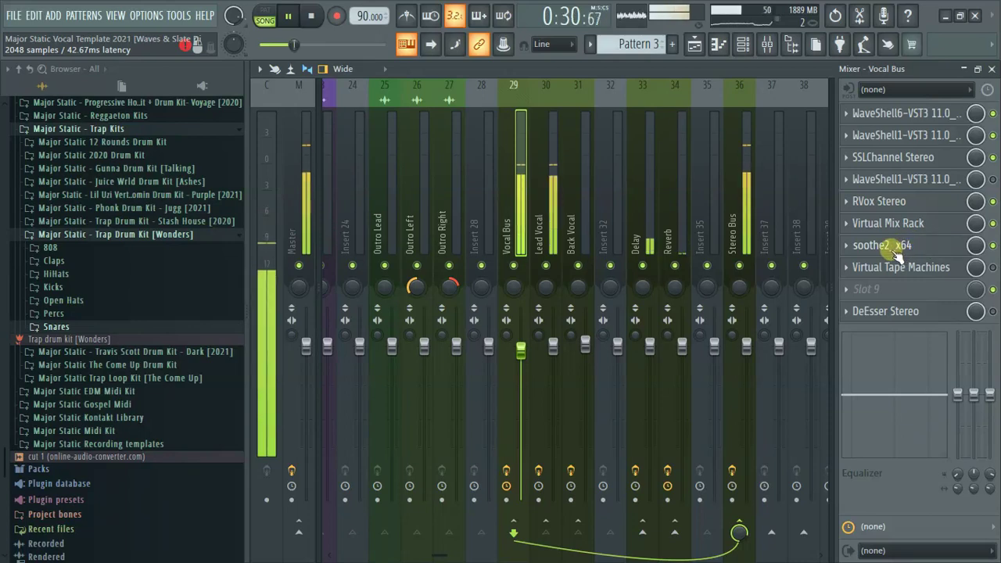
# - Enable Virtual Tape Machines and DeEsser on the Vocal Bus and audition them during playback, checking the tape machine's settings
pyautogui.press('space')
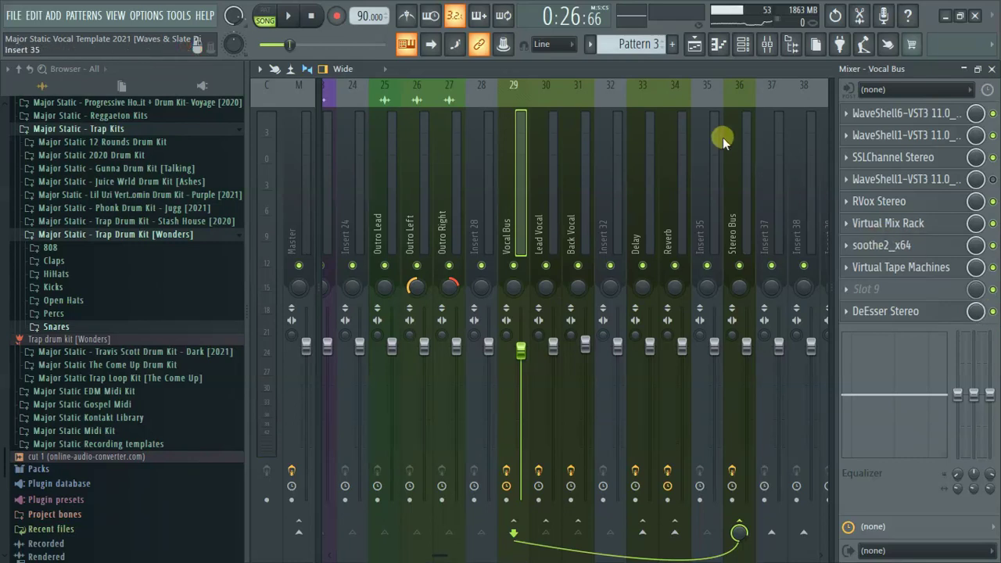
pyautogui.press('space')
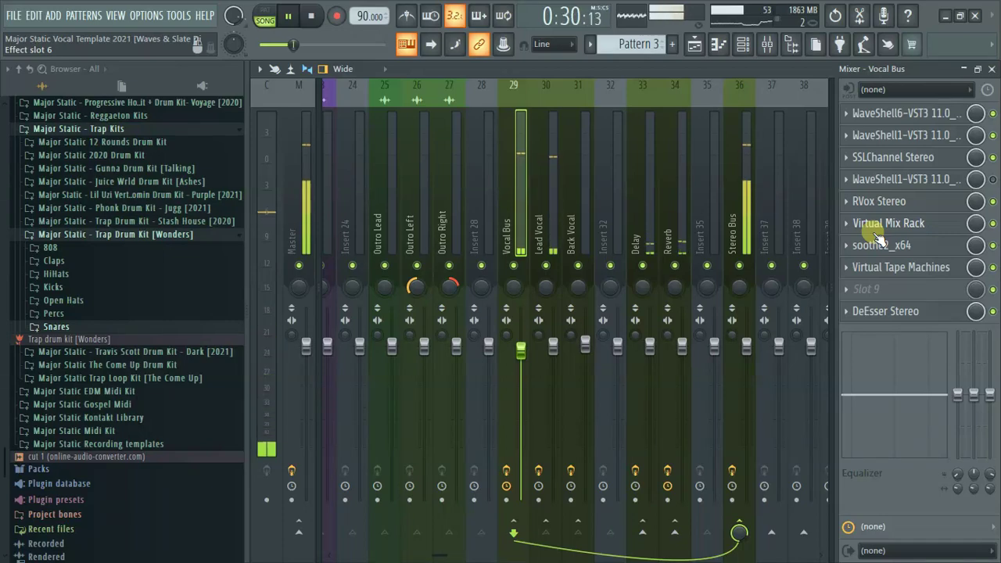
pyautogui.click(904, 266)
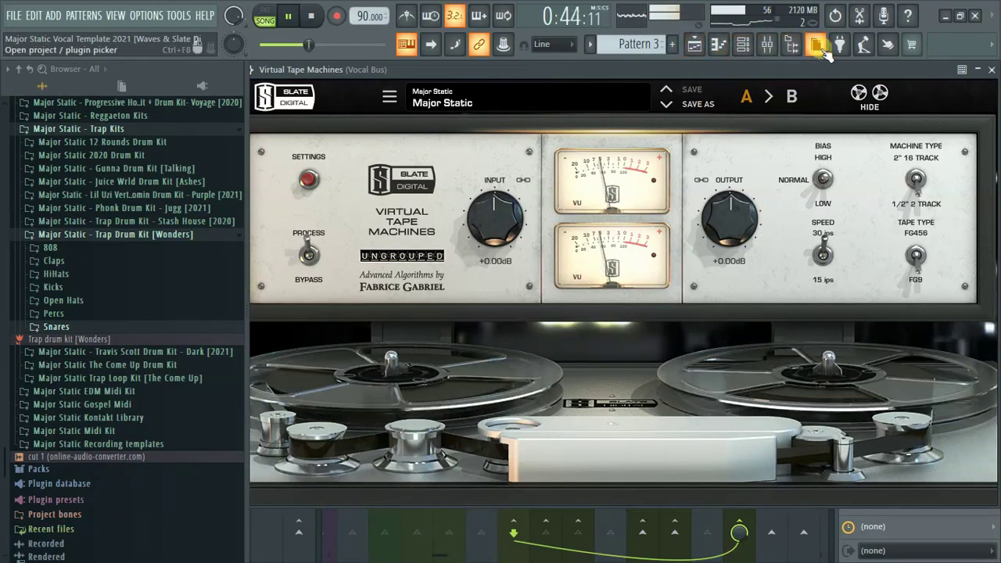
pyautogui.click(991, 70)
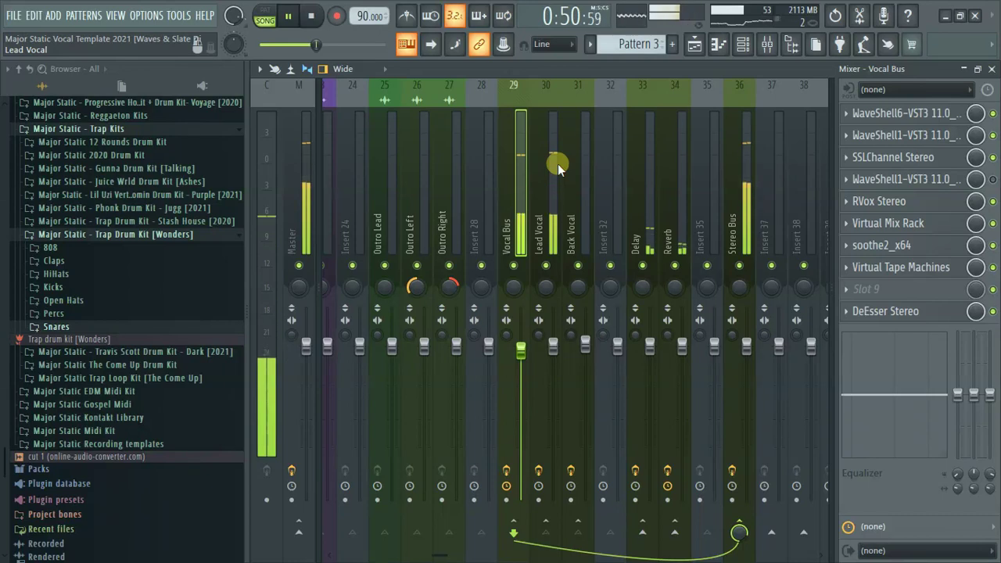
pyautogui.press('space')
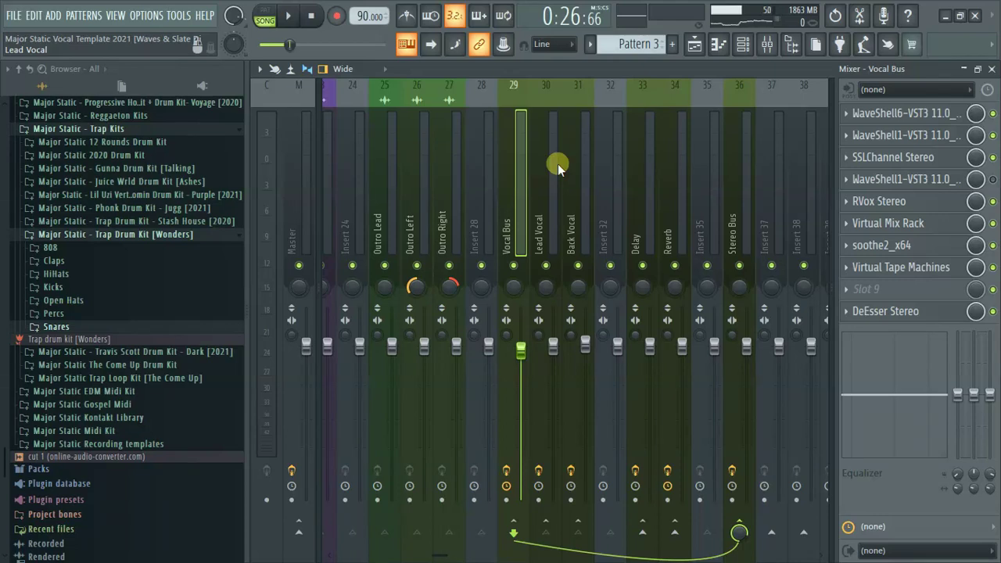
# - Review the module chain of the Stereo Bus's Virtual Mix Rack from VCC MixBuss to FG-Bomber and enable the plugin
pyautogui.click(723, 200)
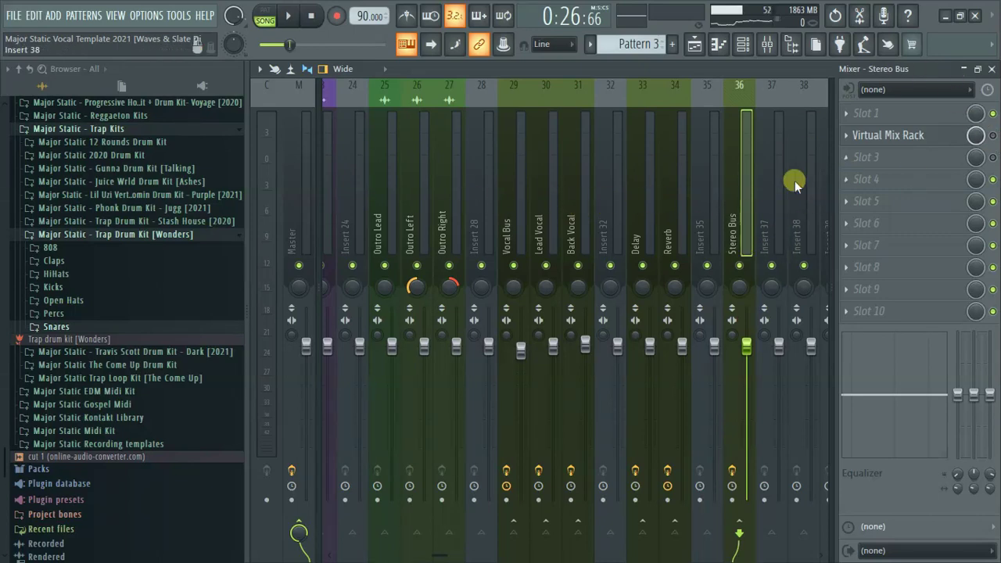
pyautogui.click(912, 136)
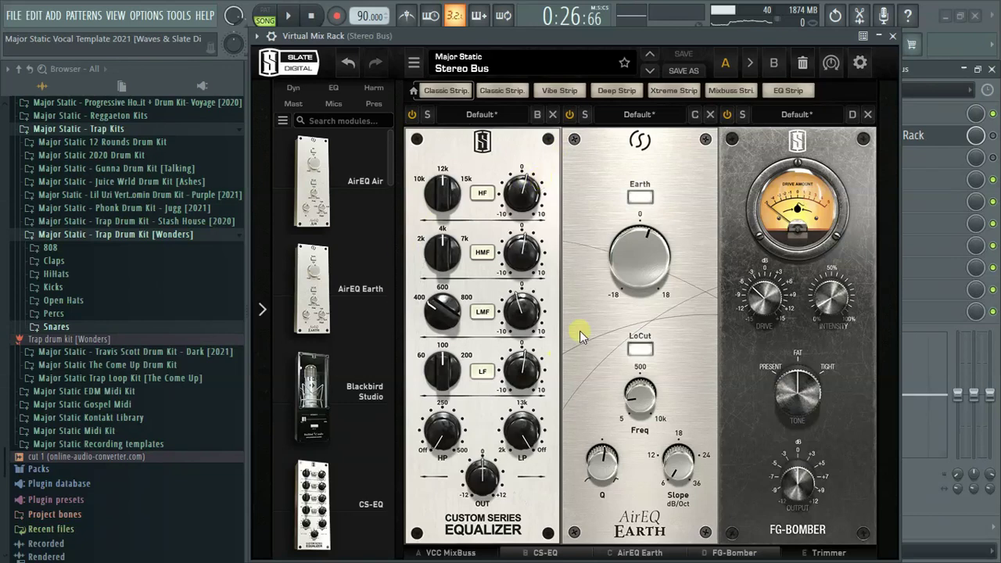
pyautogui.click(452, 552)
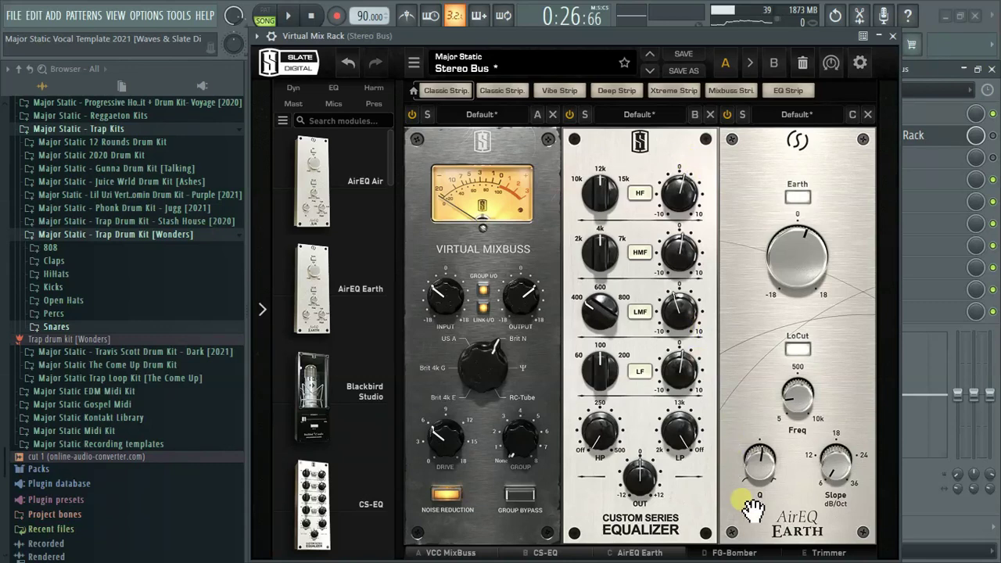
pyautogui.click(733, 553)
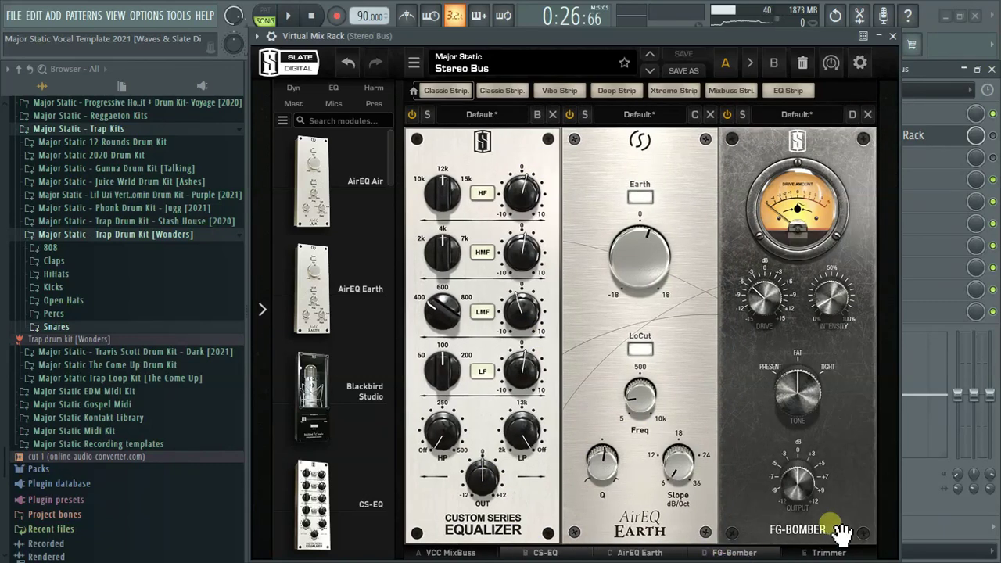
pyautogui.click(940, 142)
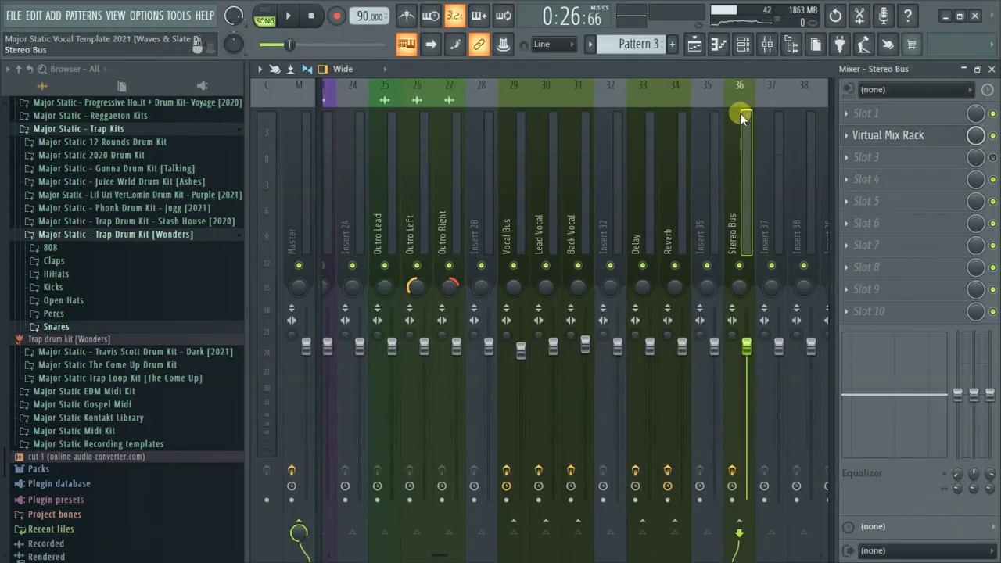
# - Audition the Stereo Bus processing during playback, checking the Virtual Mix Rack's FG-Bomber and VCC MixBuss modules, then stop the song
pyautogui.press('space')
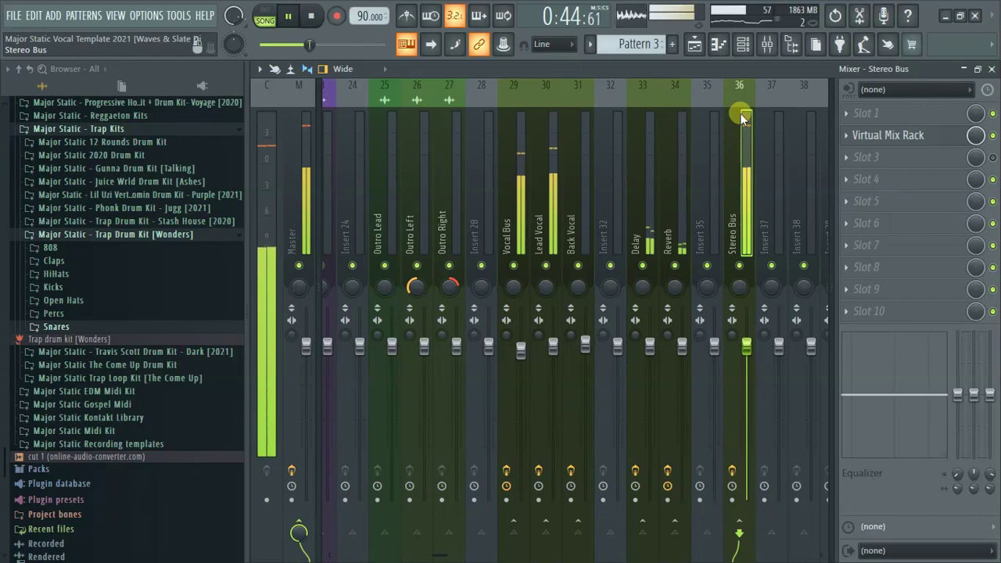
pyautogui.click(914, 135)
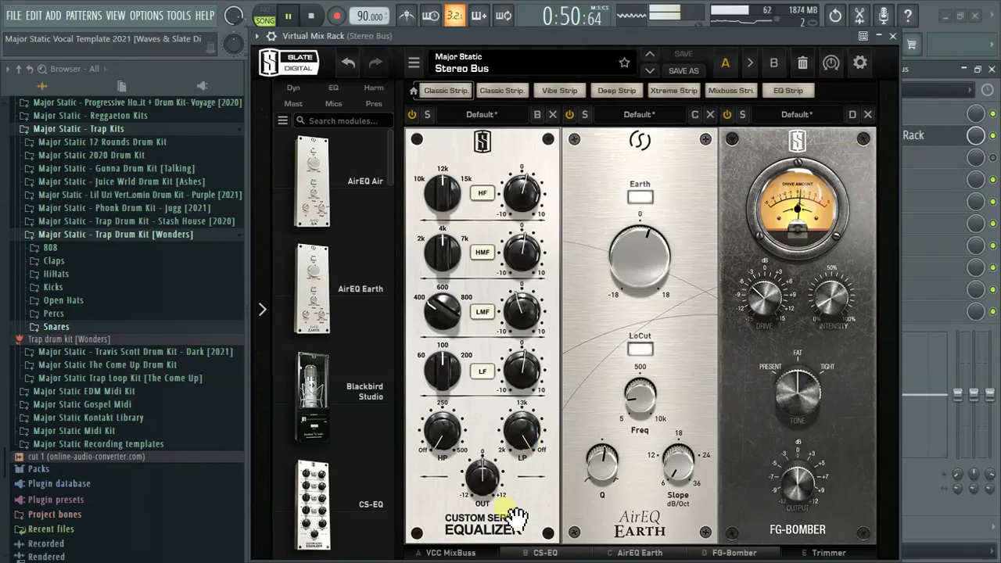
pyautogui.click(452, 552)
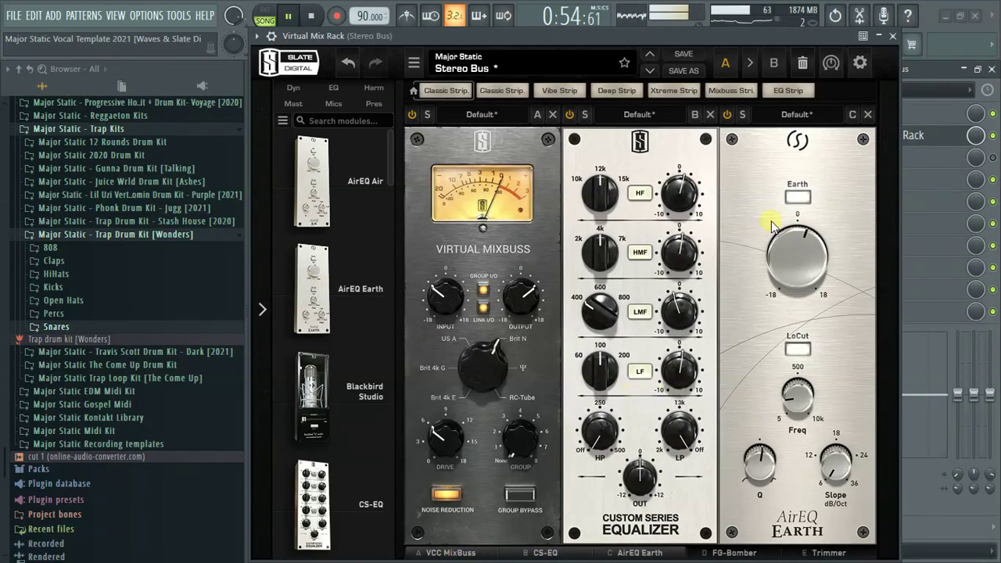
pyautogui.click(923, 136)
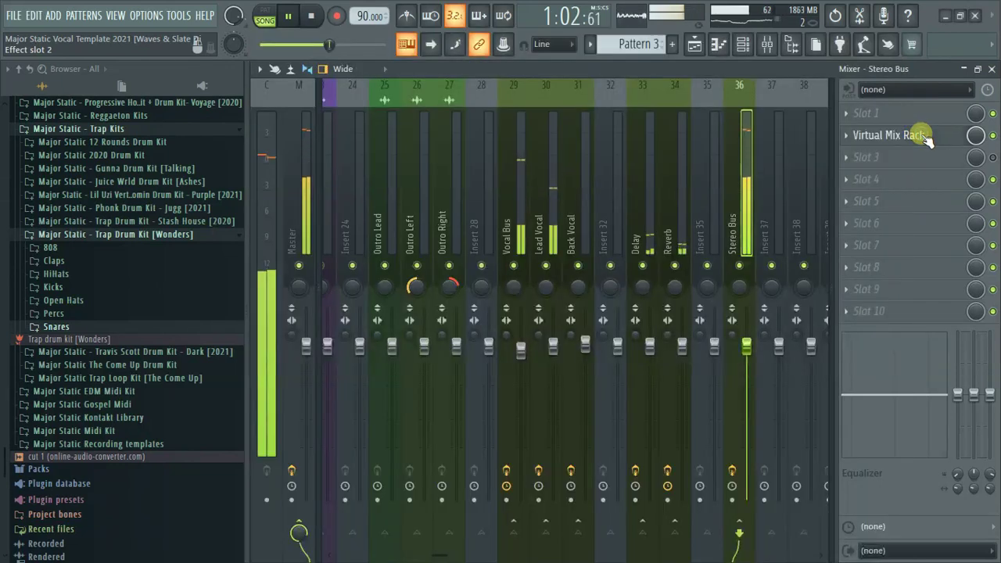
pyautogui.press('space')
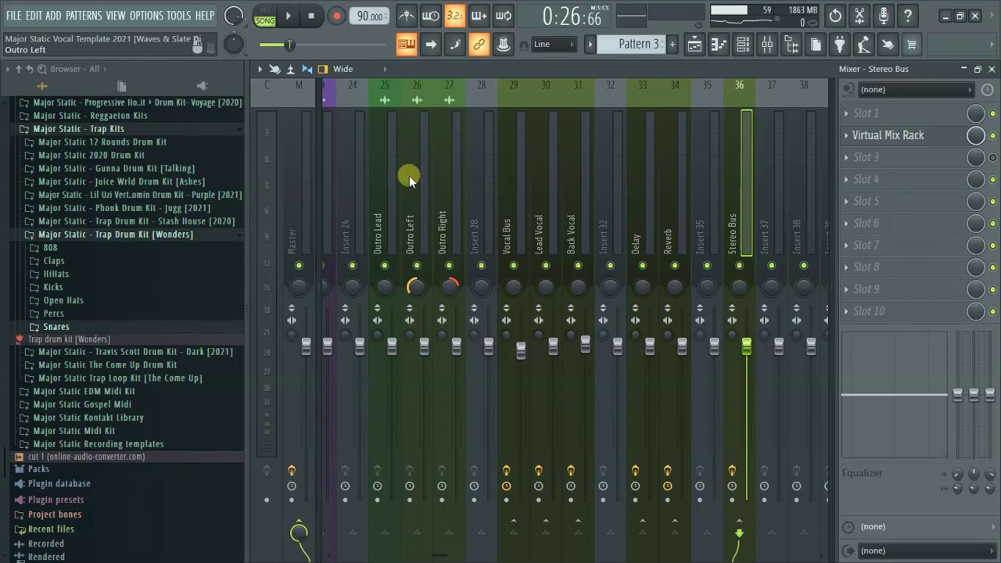
# - Check the Master track's plugin chain, go back to the Instrumental track, and view the playlist arrangement
pyautogui.click(300, 180)
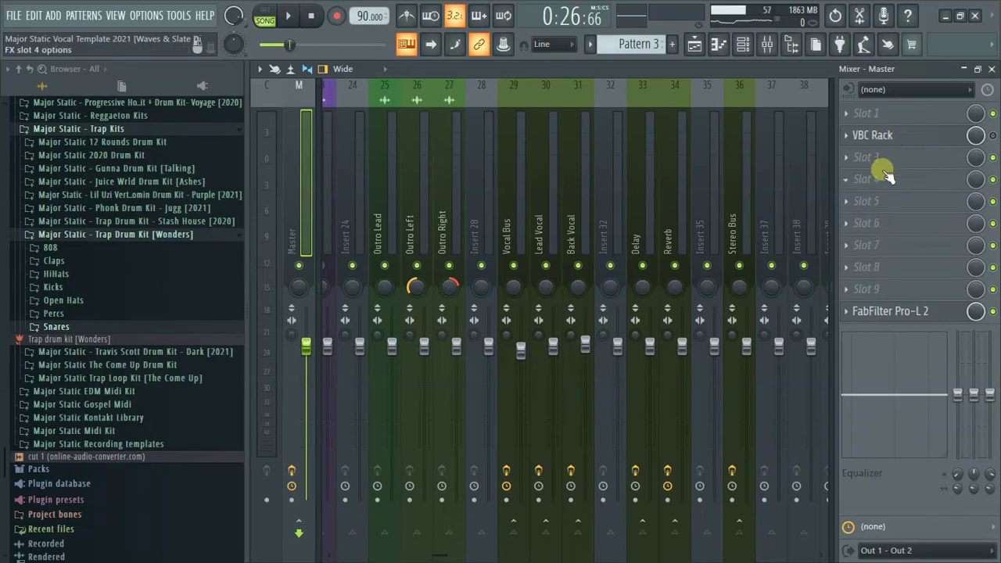
pyautogui.click(439, 201)
pyautogui.scroll(20, 257, 209)
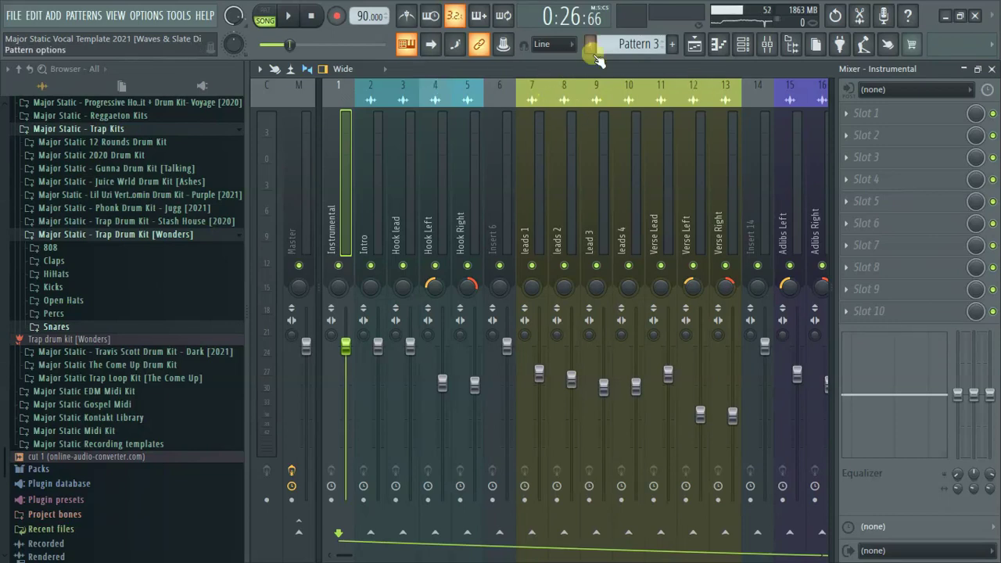
pyautogui.click(696, 45)
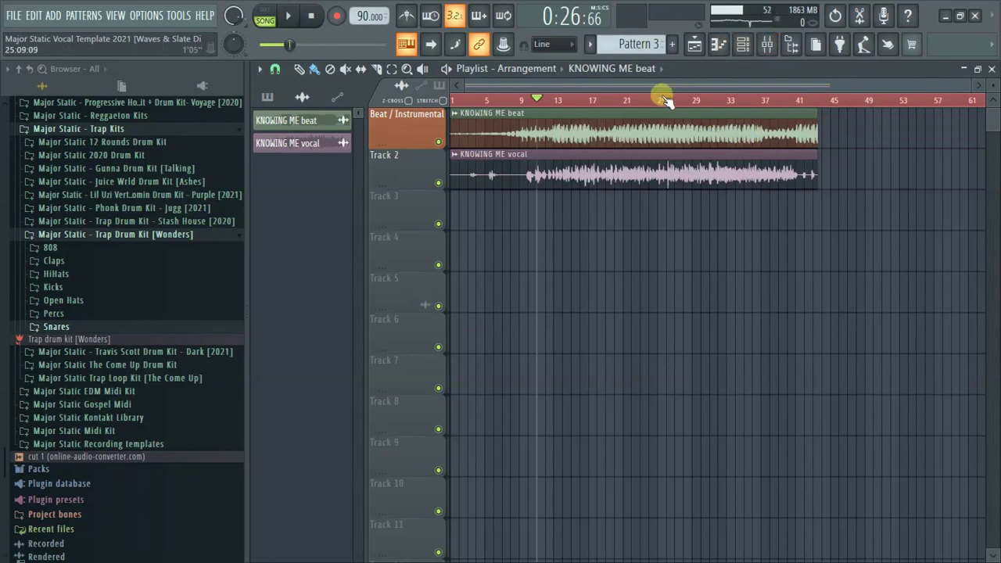
# - Look over the template's adlib, background, verse and Master tracks in the mixer, then return to the playlist
pyautogui.click(767, 44)
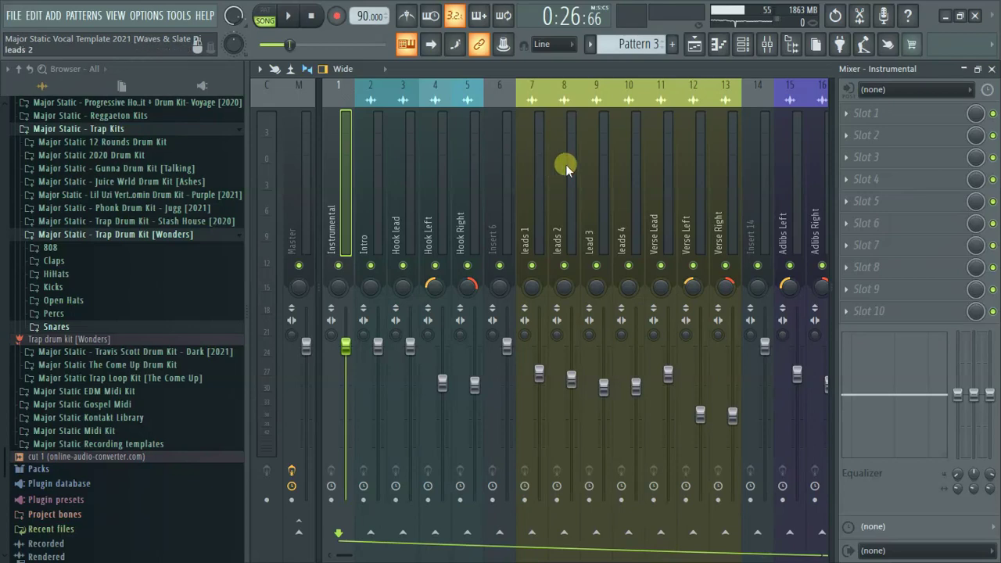
pyautogui.click(795, 168)
pyautogui.scroll(-4, 816, 166)
pyautogui.click(658, 165)
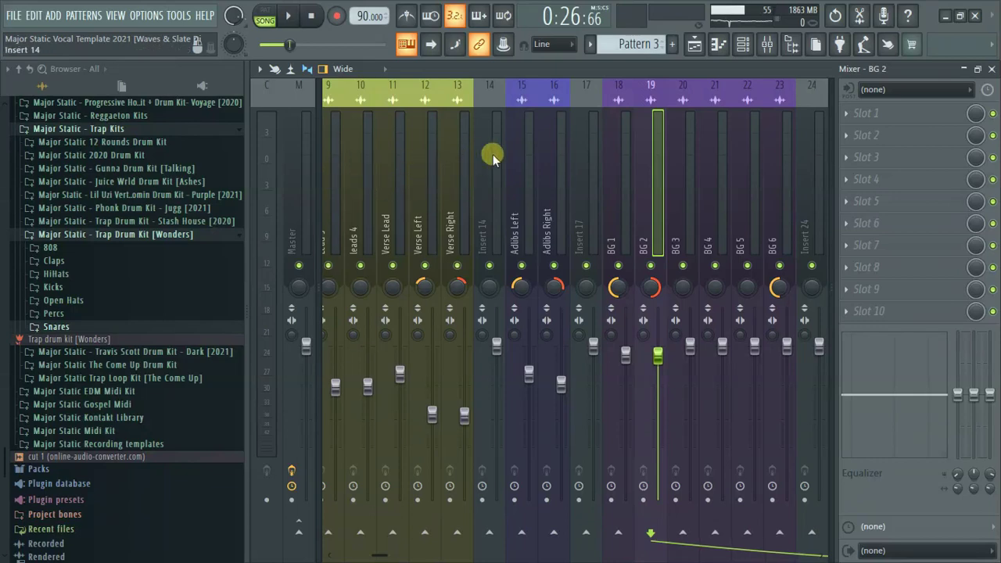
pyautogui.click(438, 152)
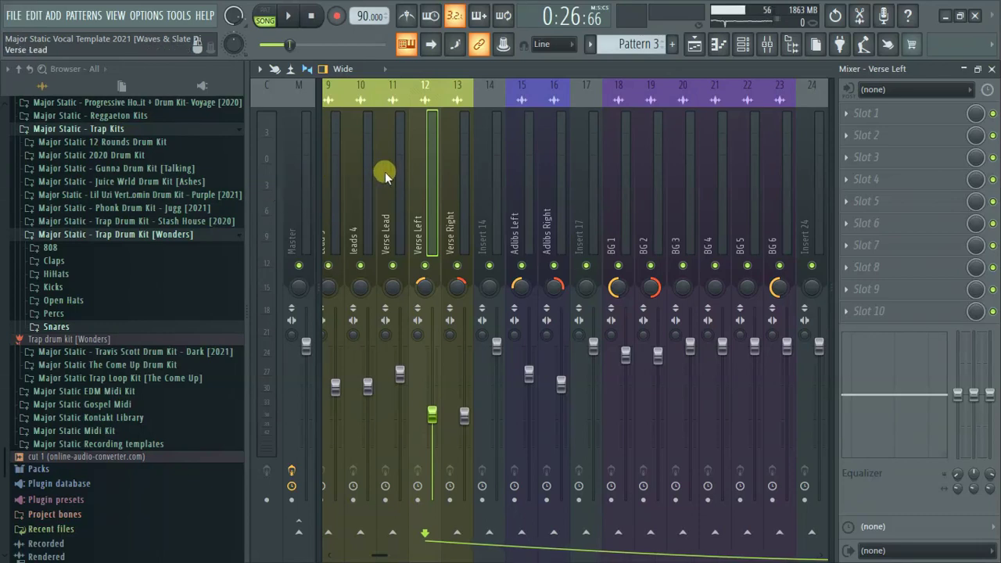
pyautogui.scroll(5, 344, 162)
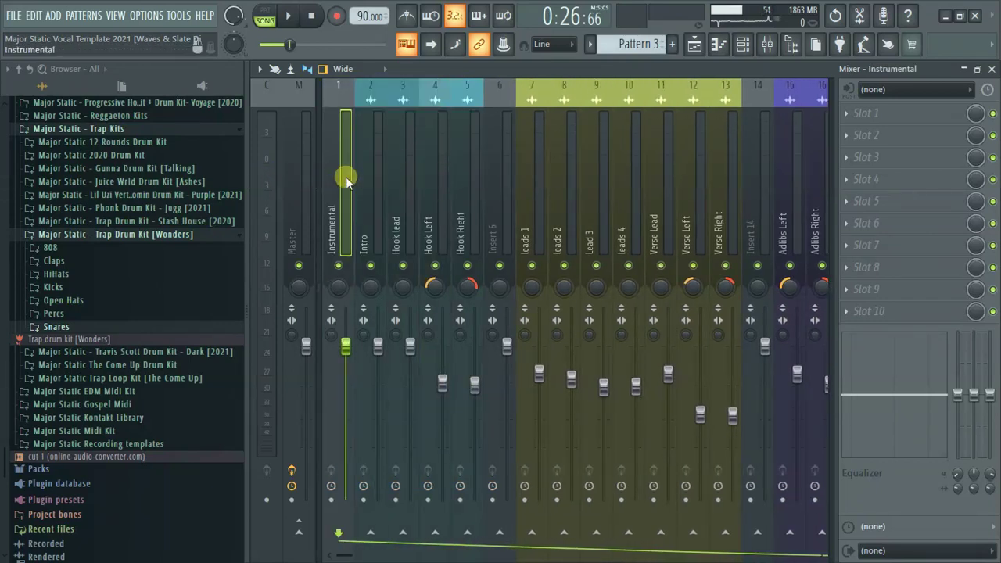
pyautogui.click(291, 188)
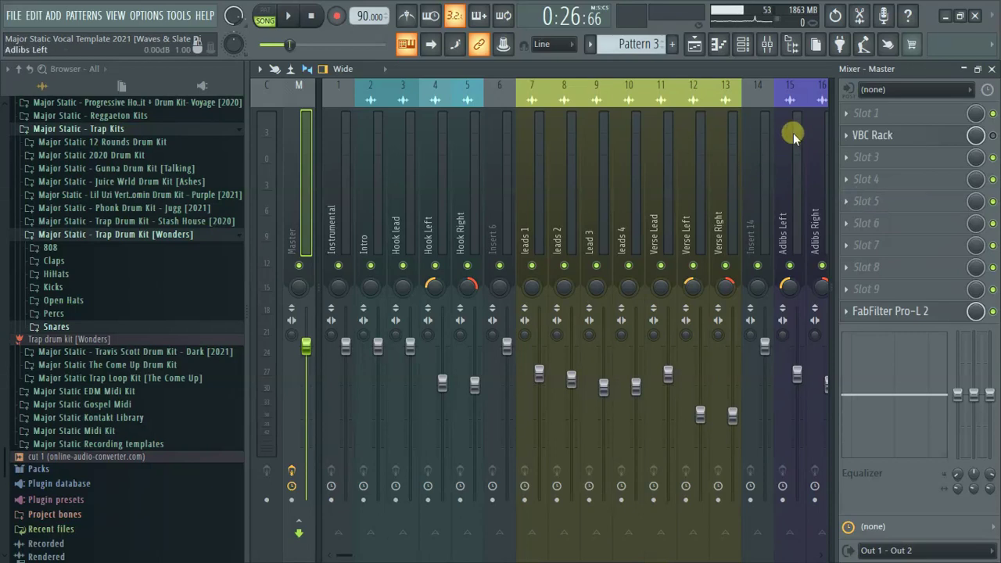
pyautogui.click(704, 57)
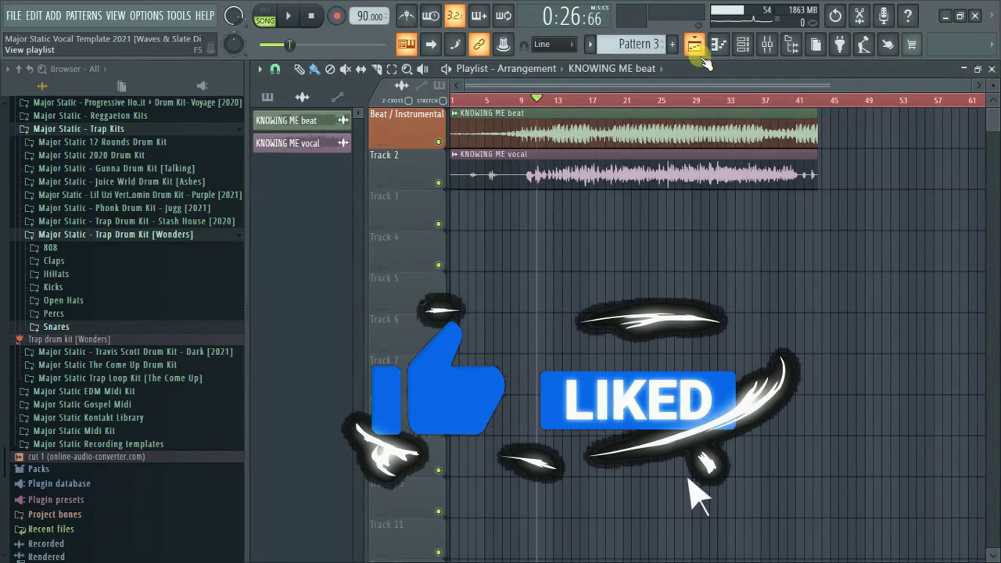